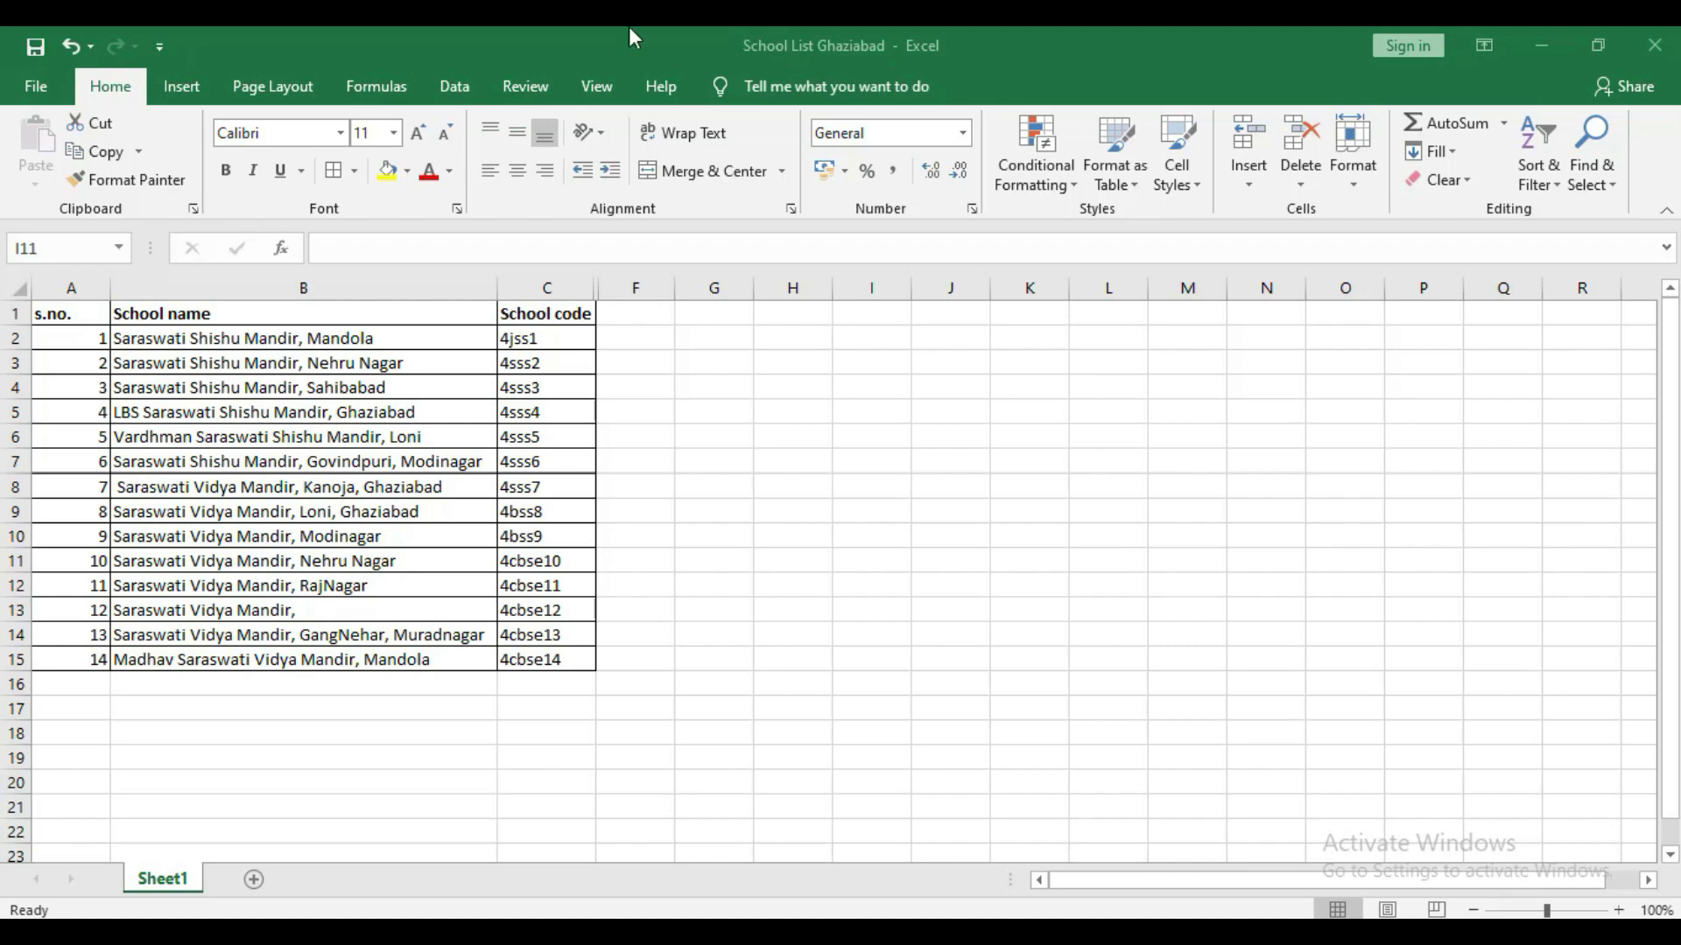
Step: Open the Print page to preview the 14-school list on one A4 portrait page
{"action": "left_click", "coordinate": [42, 91]}
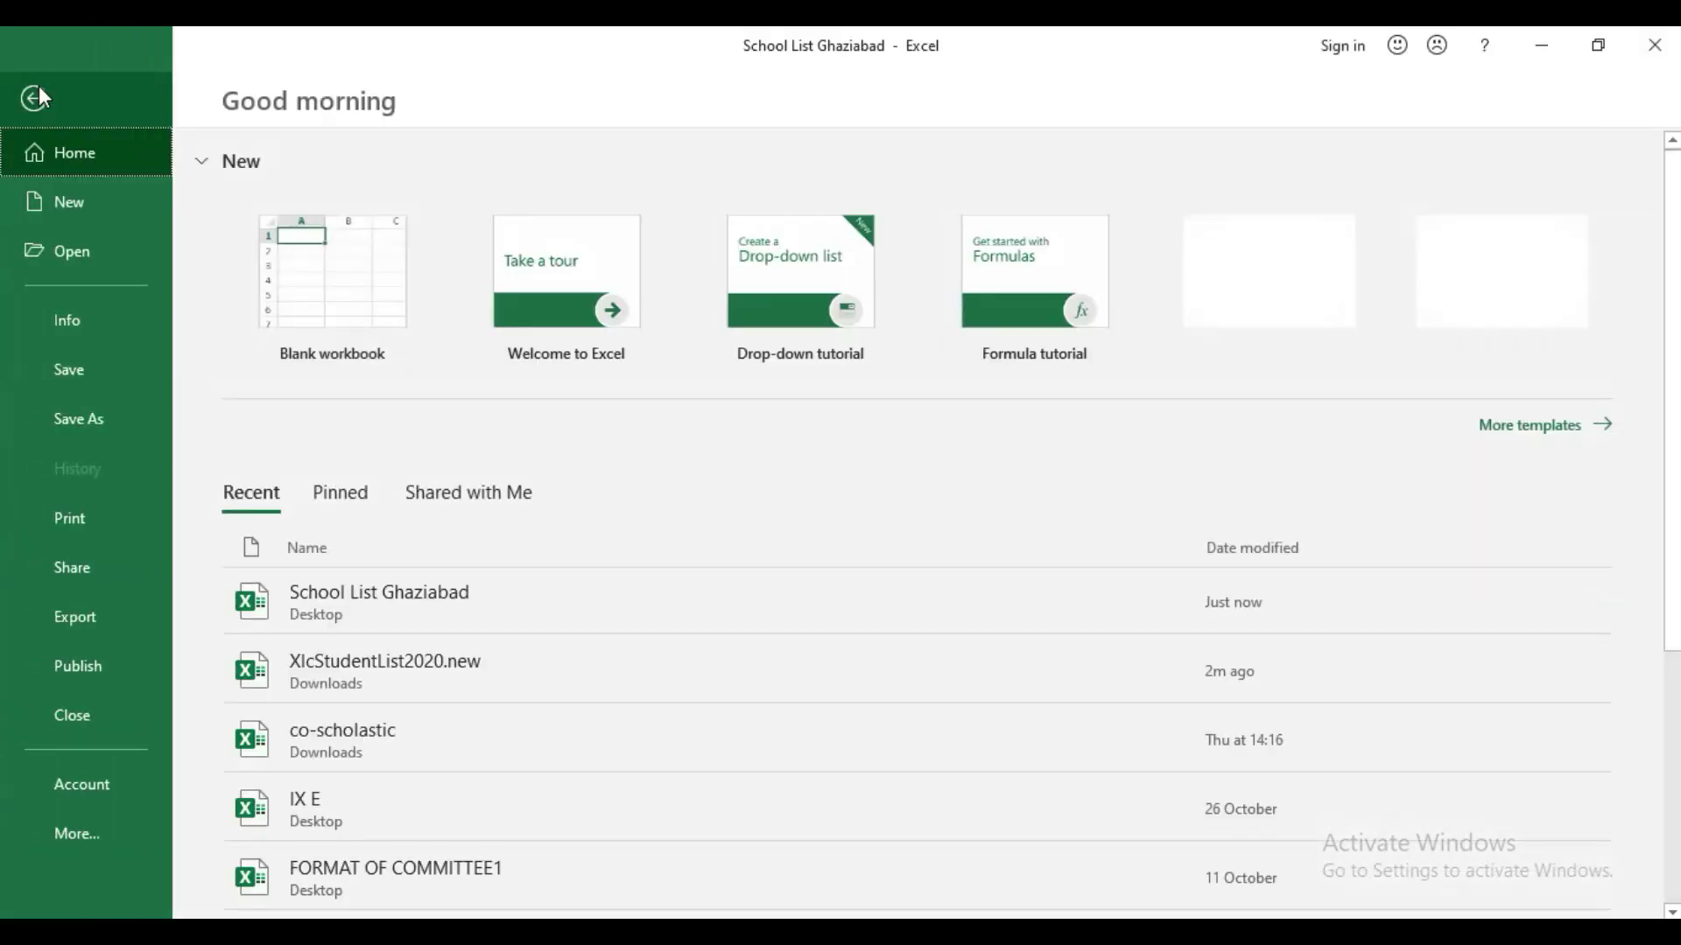
{"action": "left_click", "coordinate": [102, 529]}
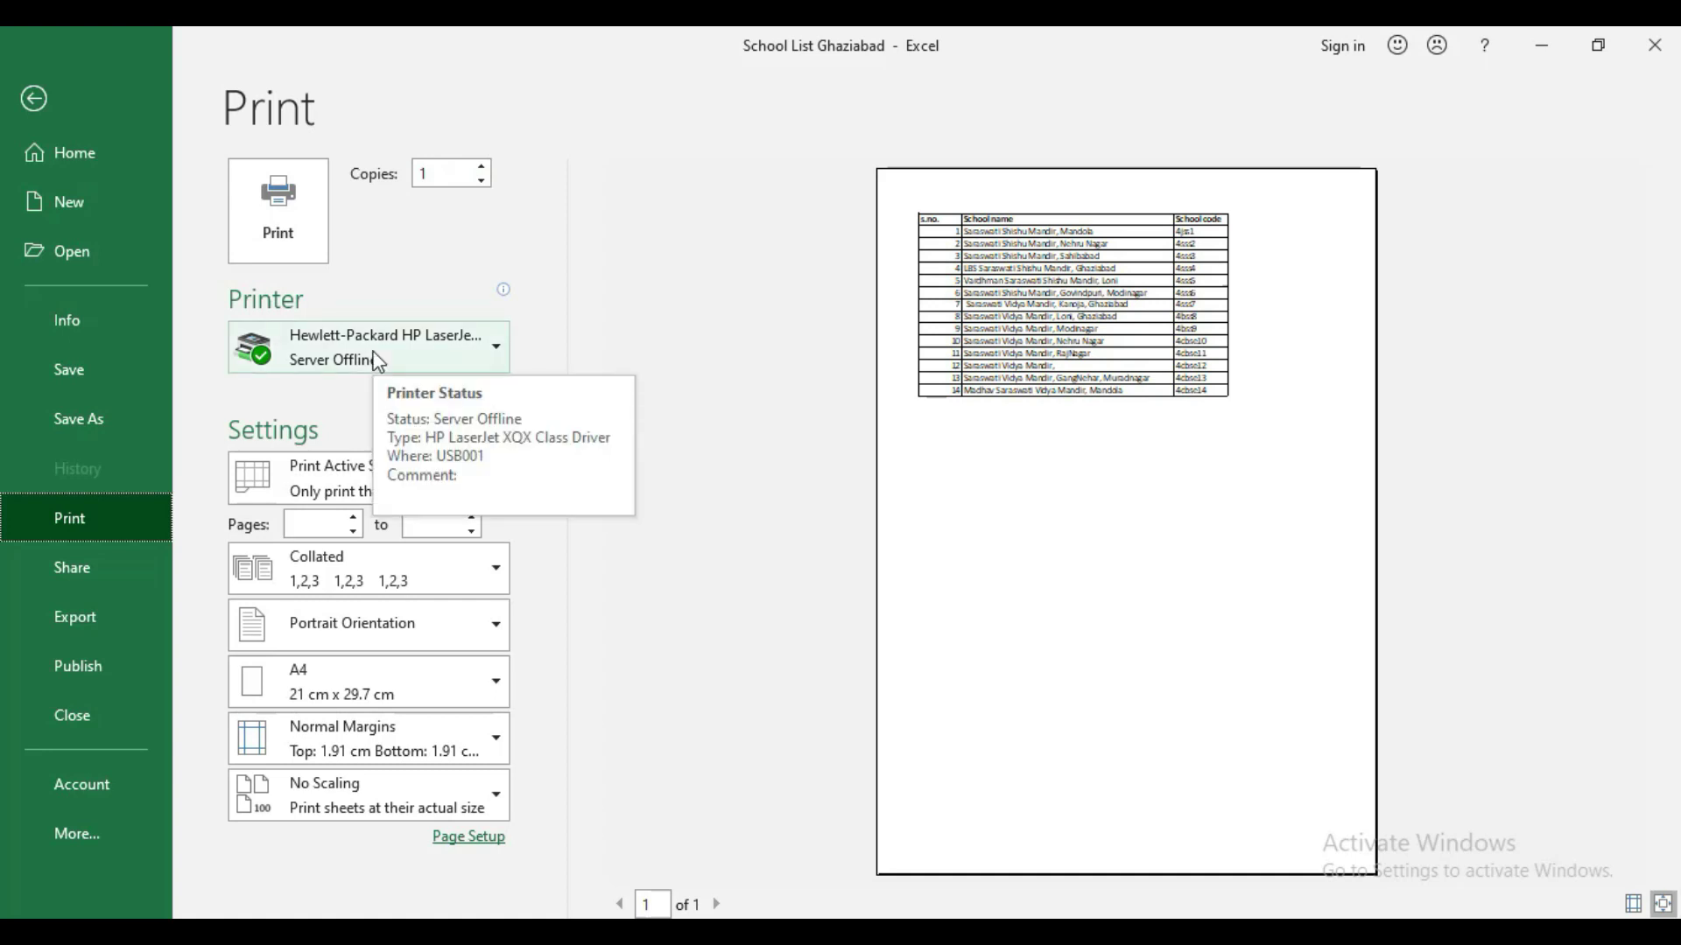
{"action": "mouse_move", "coordinate": [375, 359]}
{"action": "left_click", "coordinate": [499, 355]}
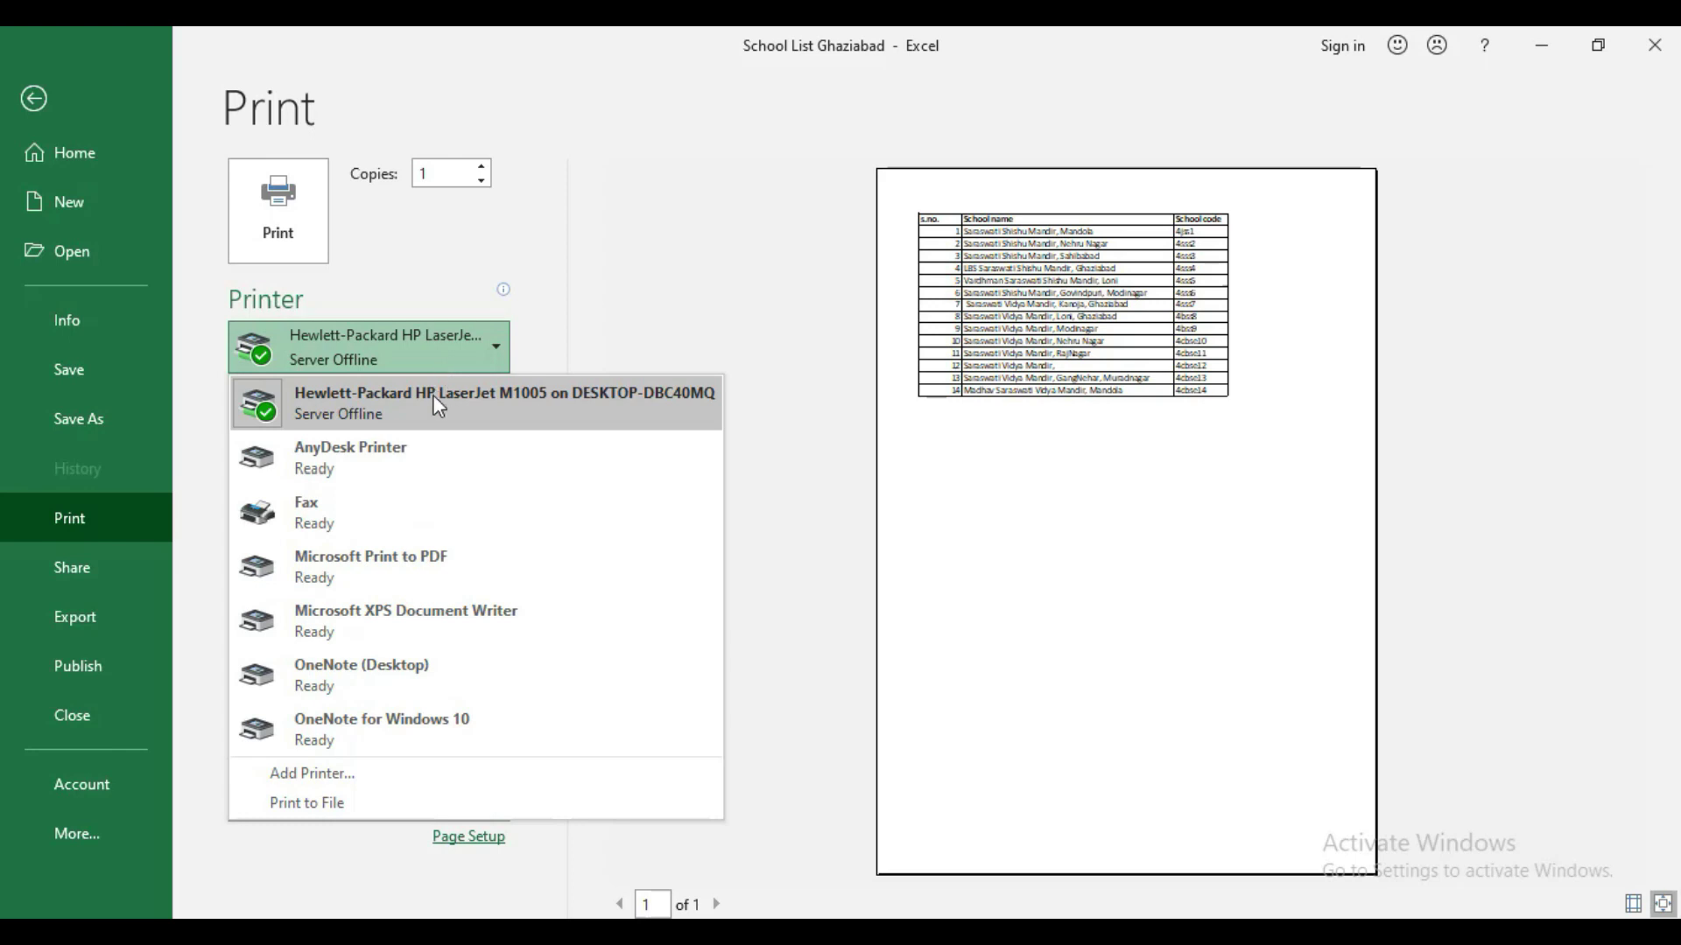
{"action": "mouse_move", "coordinate": [504, 402]}
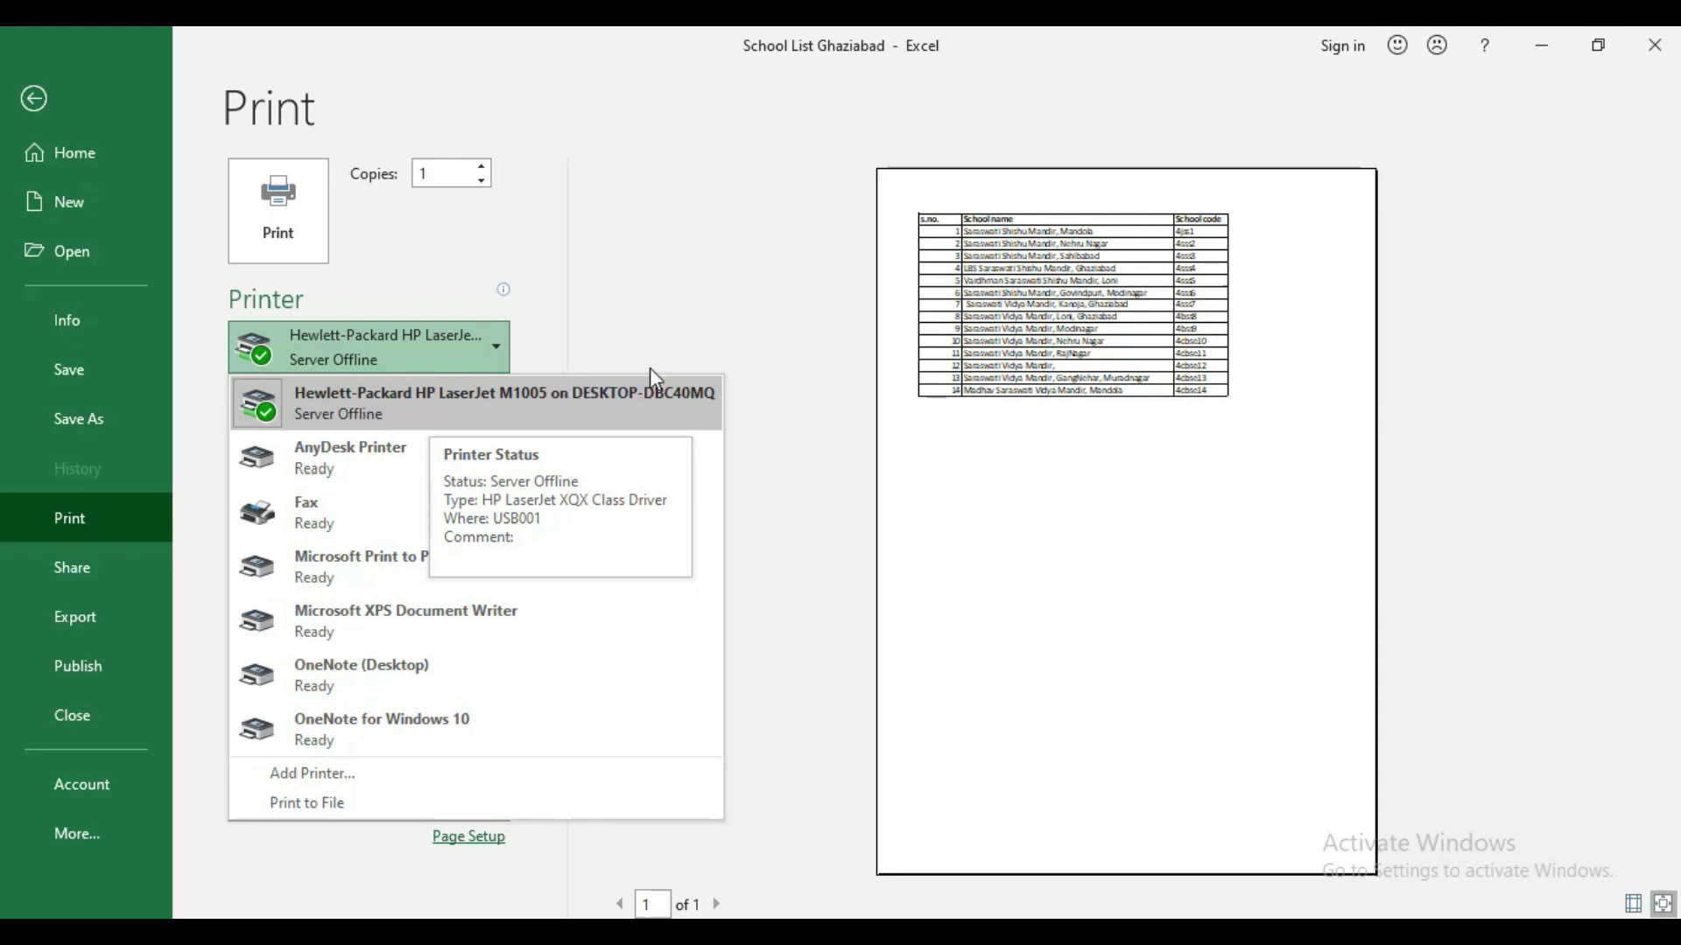
{"action": "left_click", "coordinate": [540, 335]}
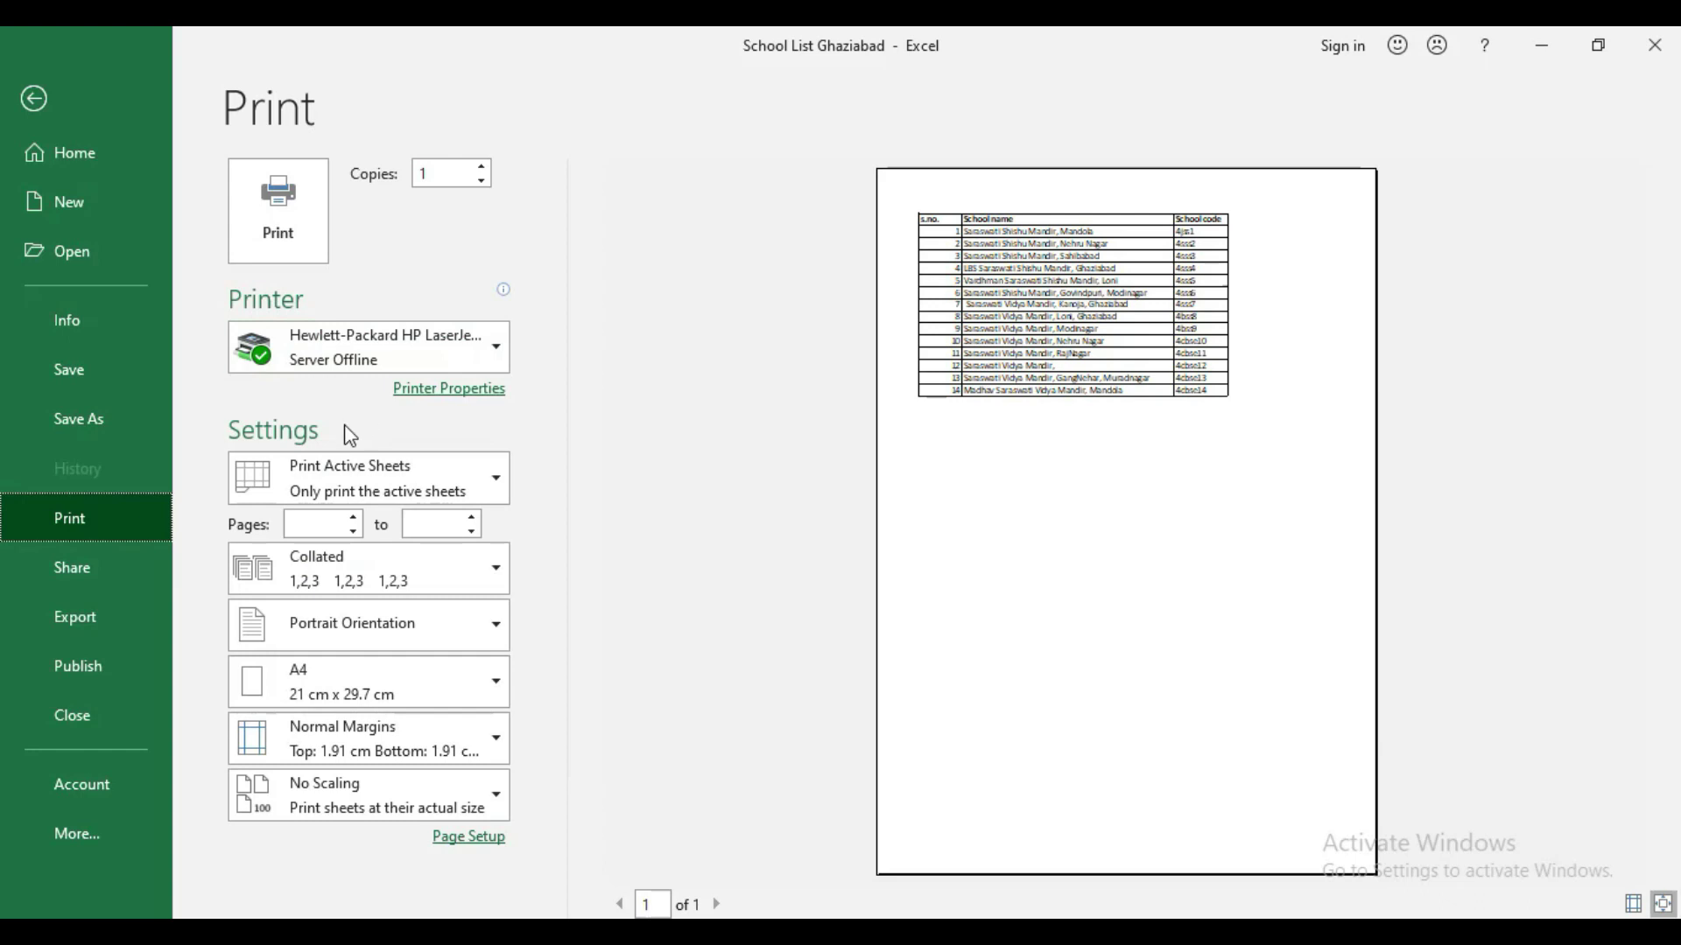
{"action": "left_click", "coordinate": [458, 394]}
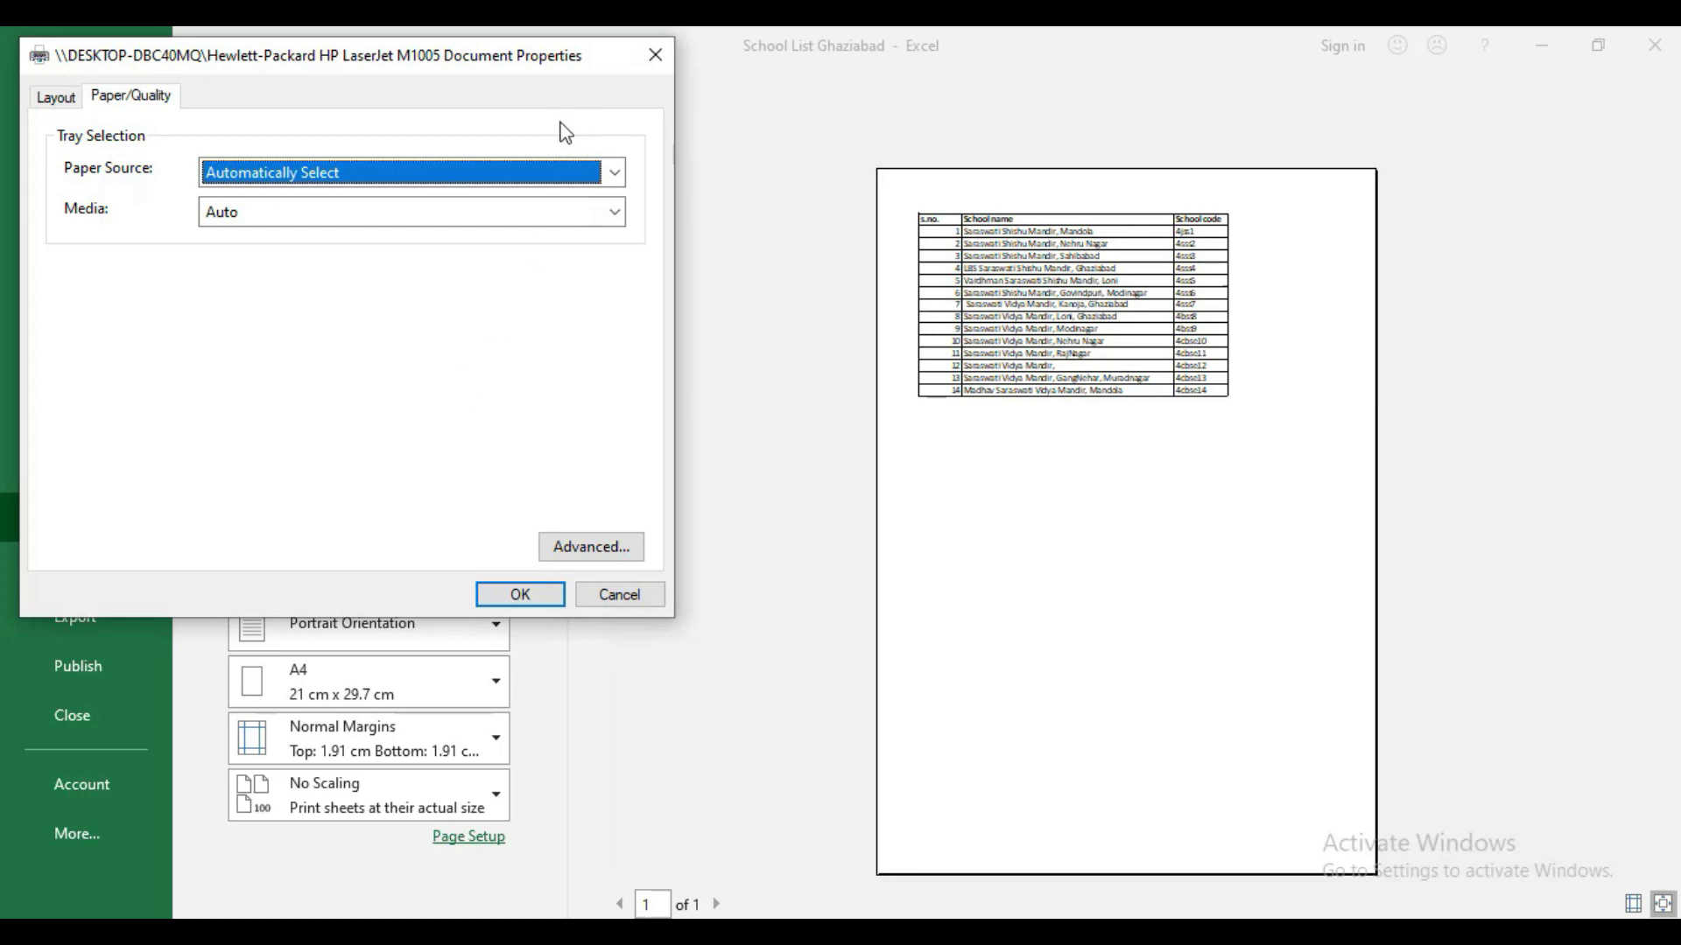
{"action": "left_click", "coordinate": [56, 99]}
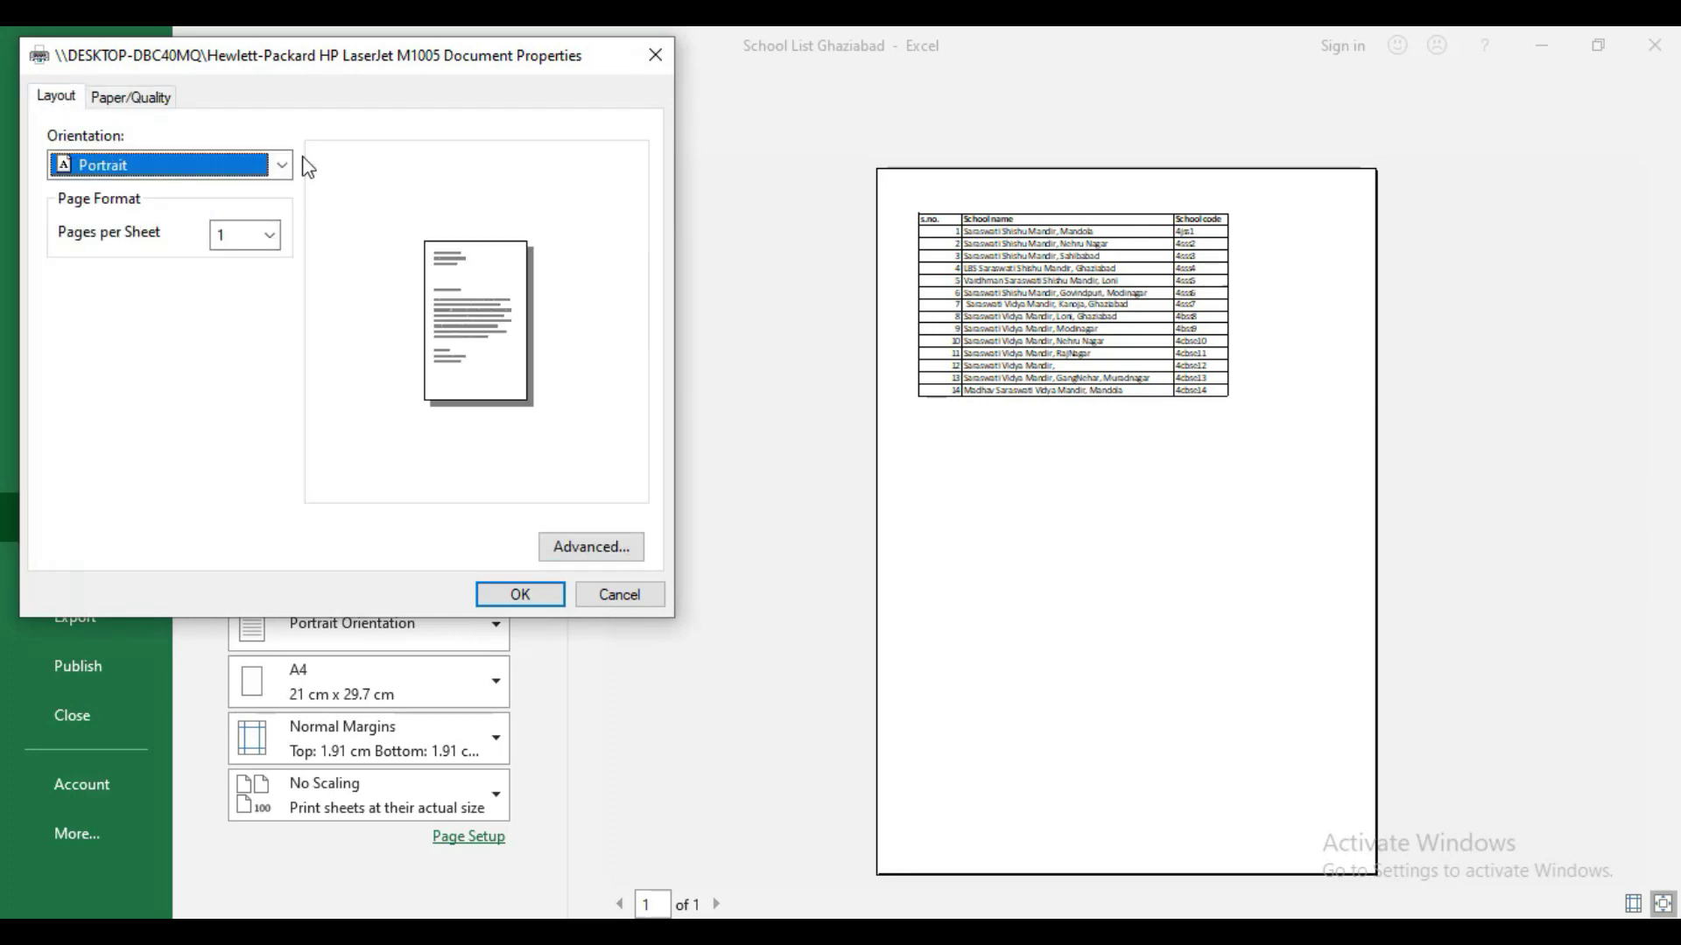
{"action": "left_click", "coordinate": [279, 174]}
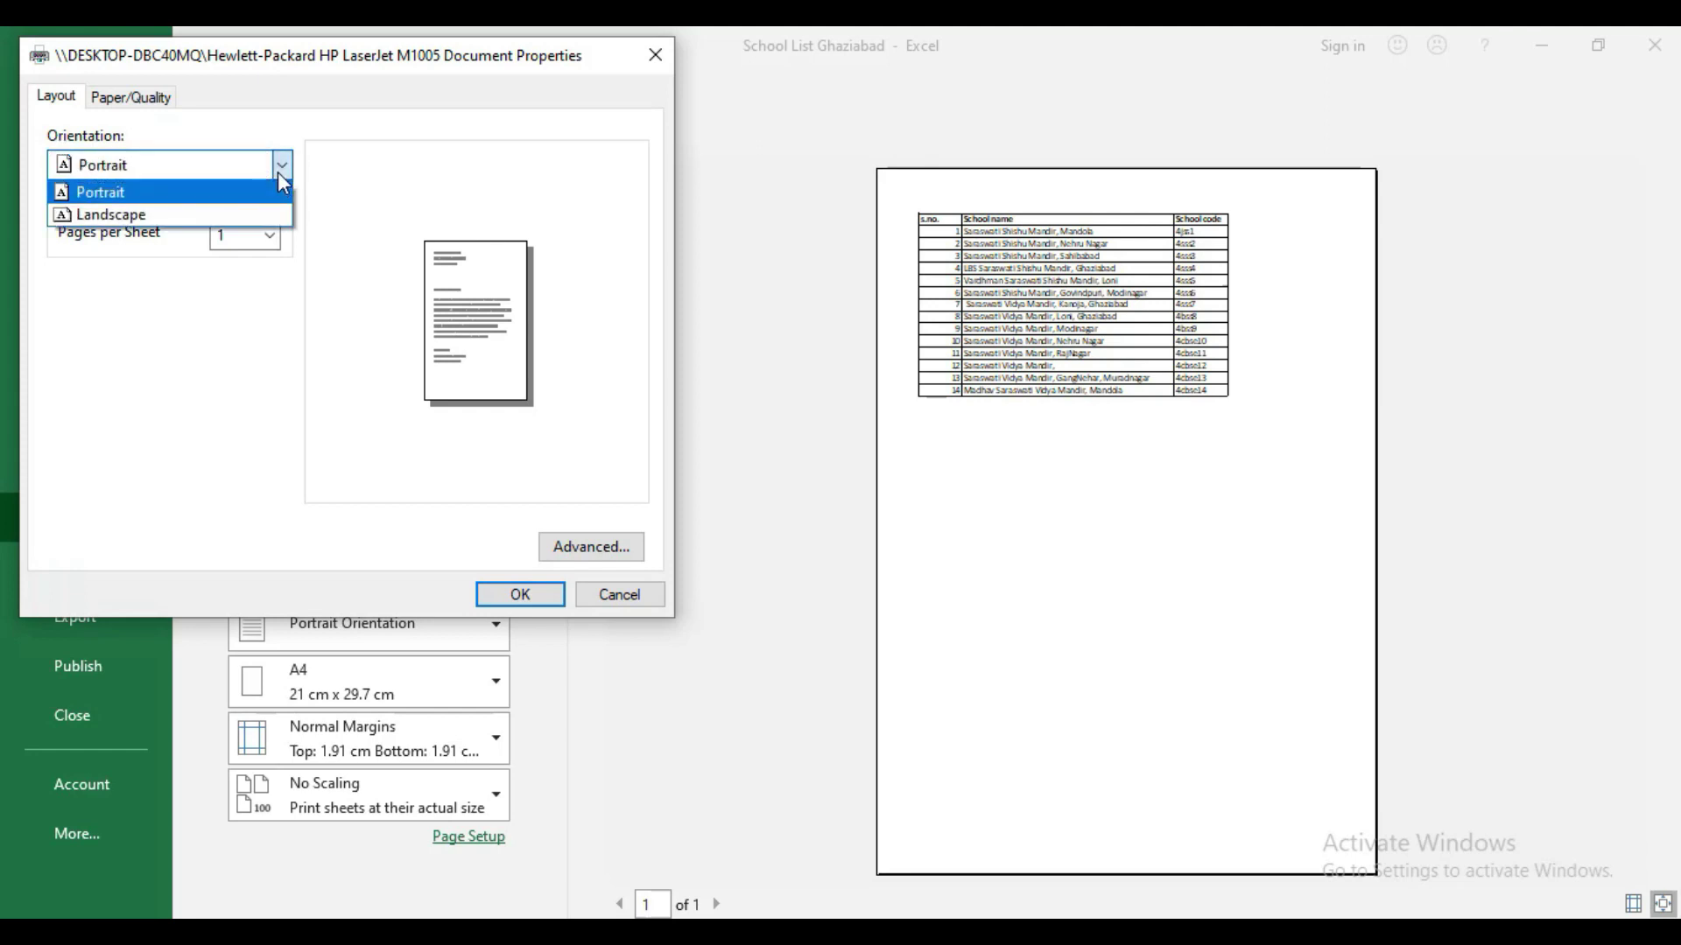
{"action": "left_click", "coordinate": [218, 216]}
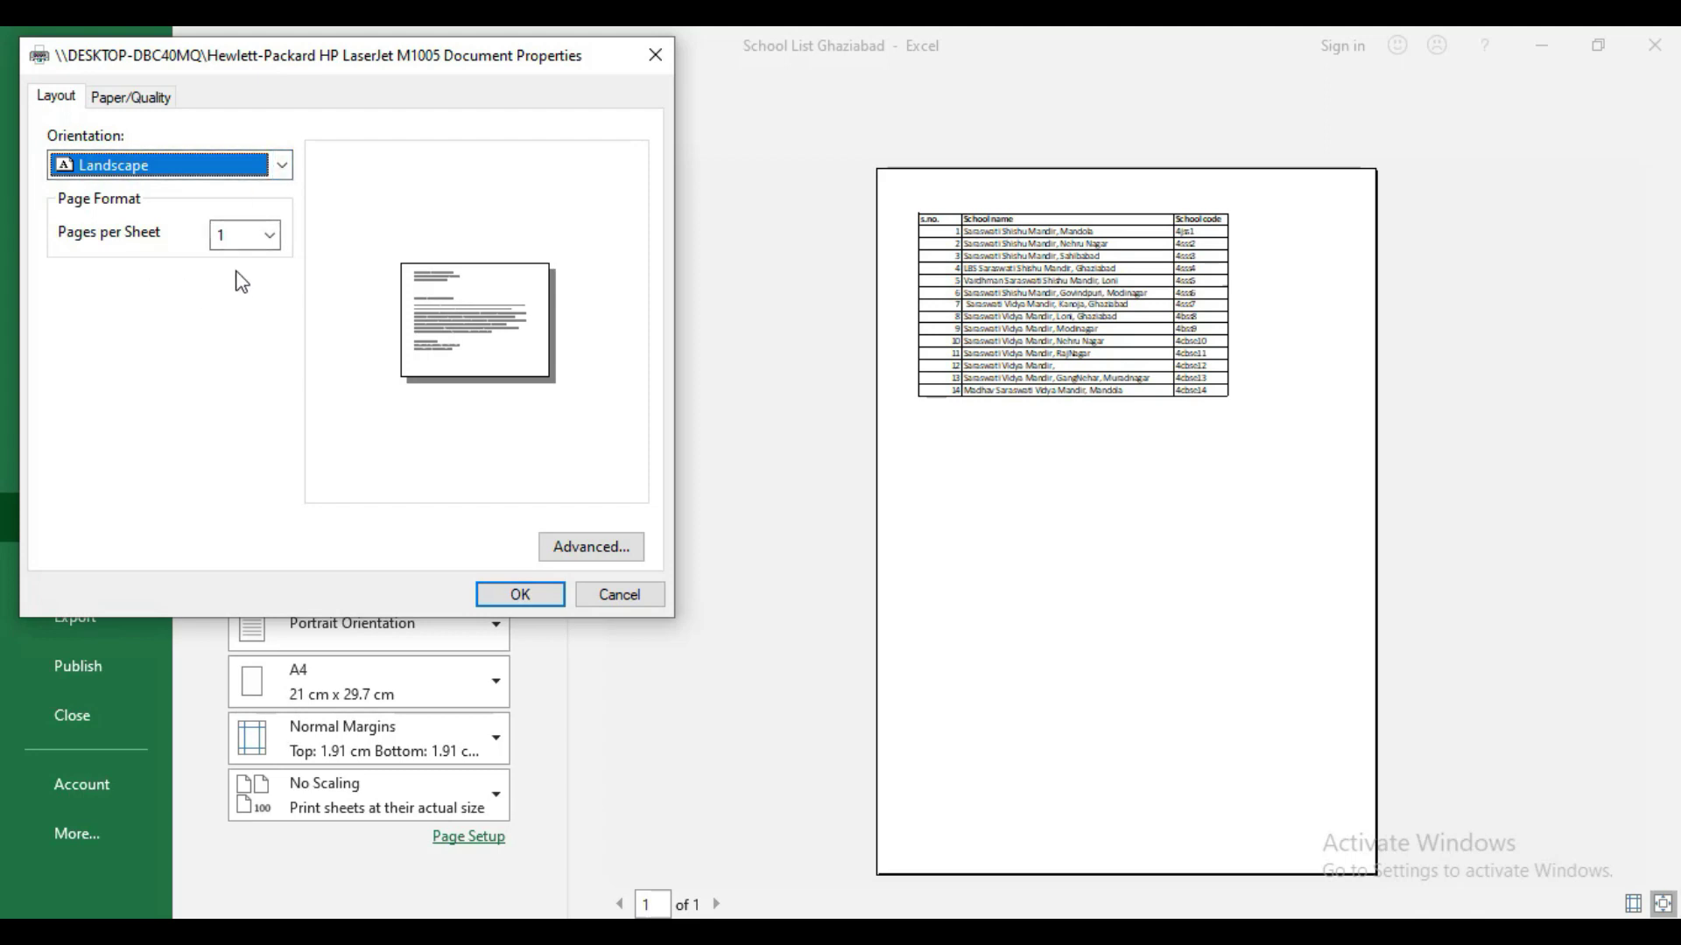
{"action": "left_click", "coordinate": [268, 239]}
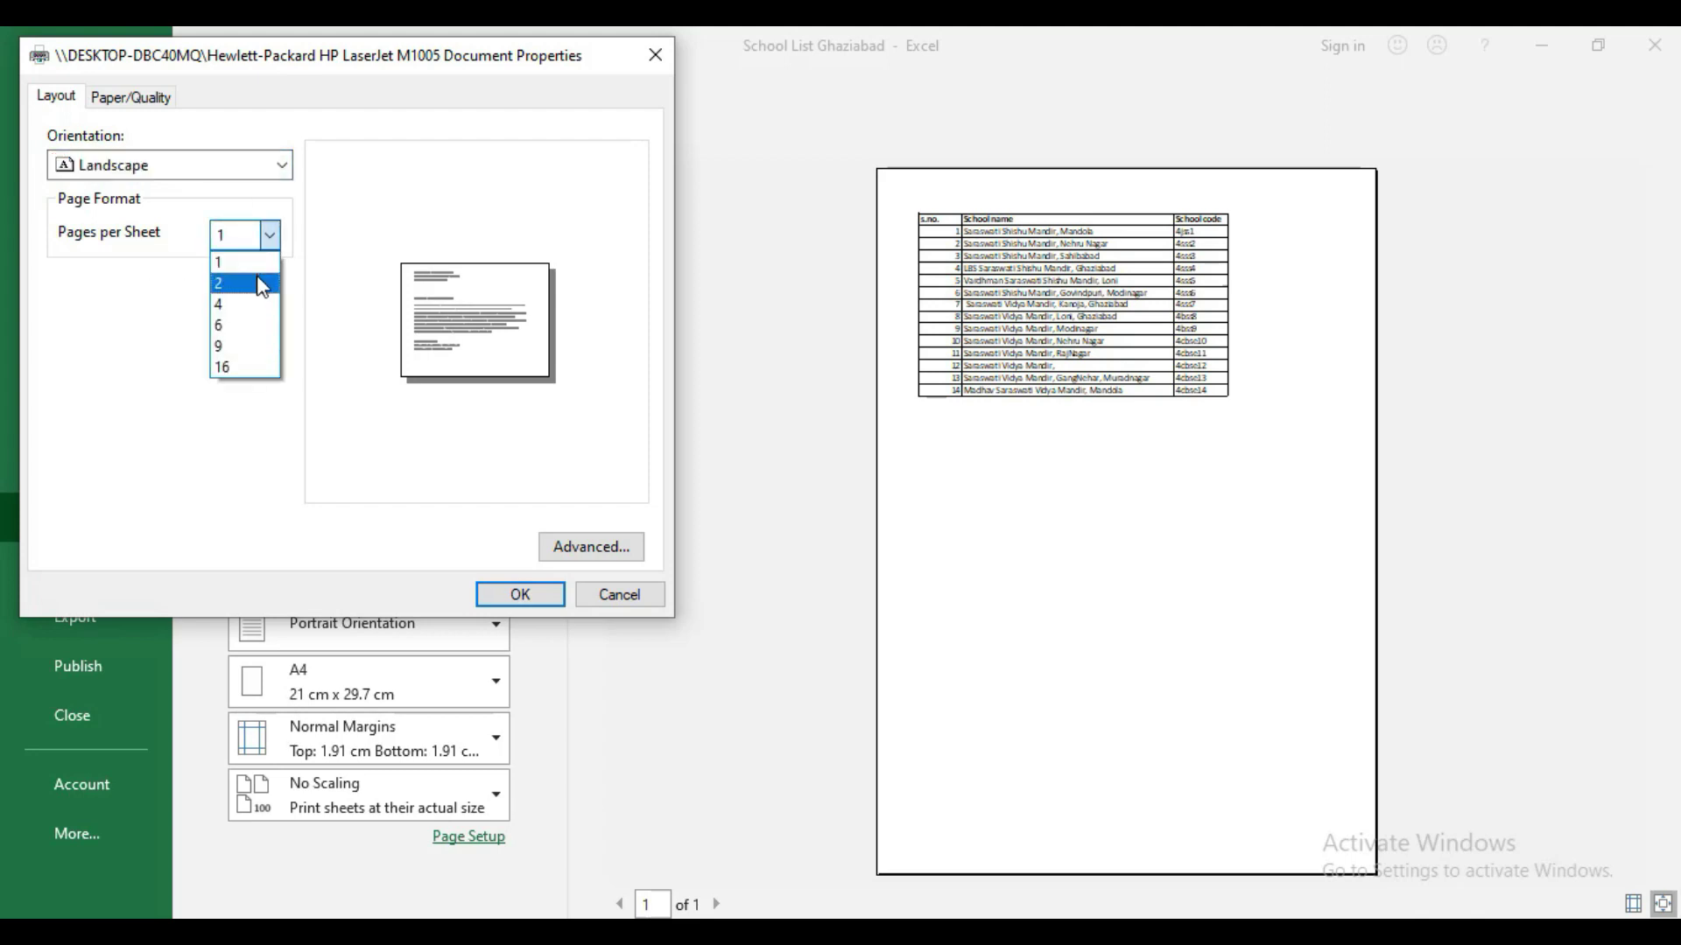
{"action": "left_click", "coordinate": [261, 284]}
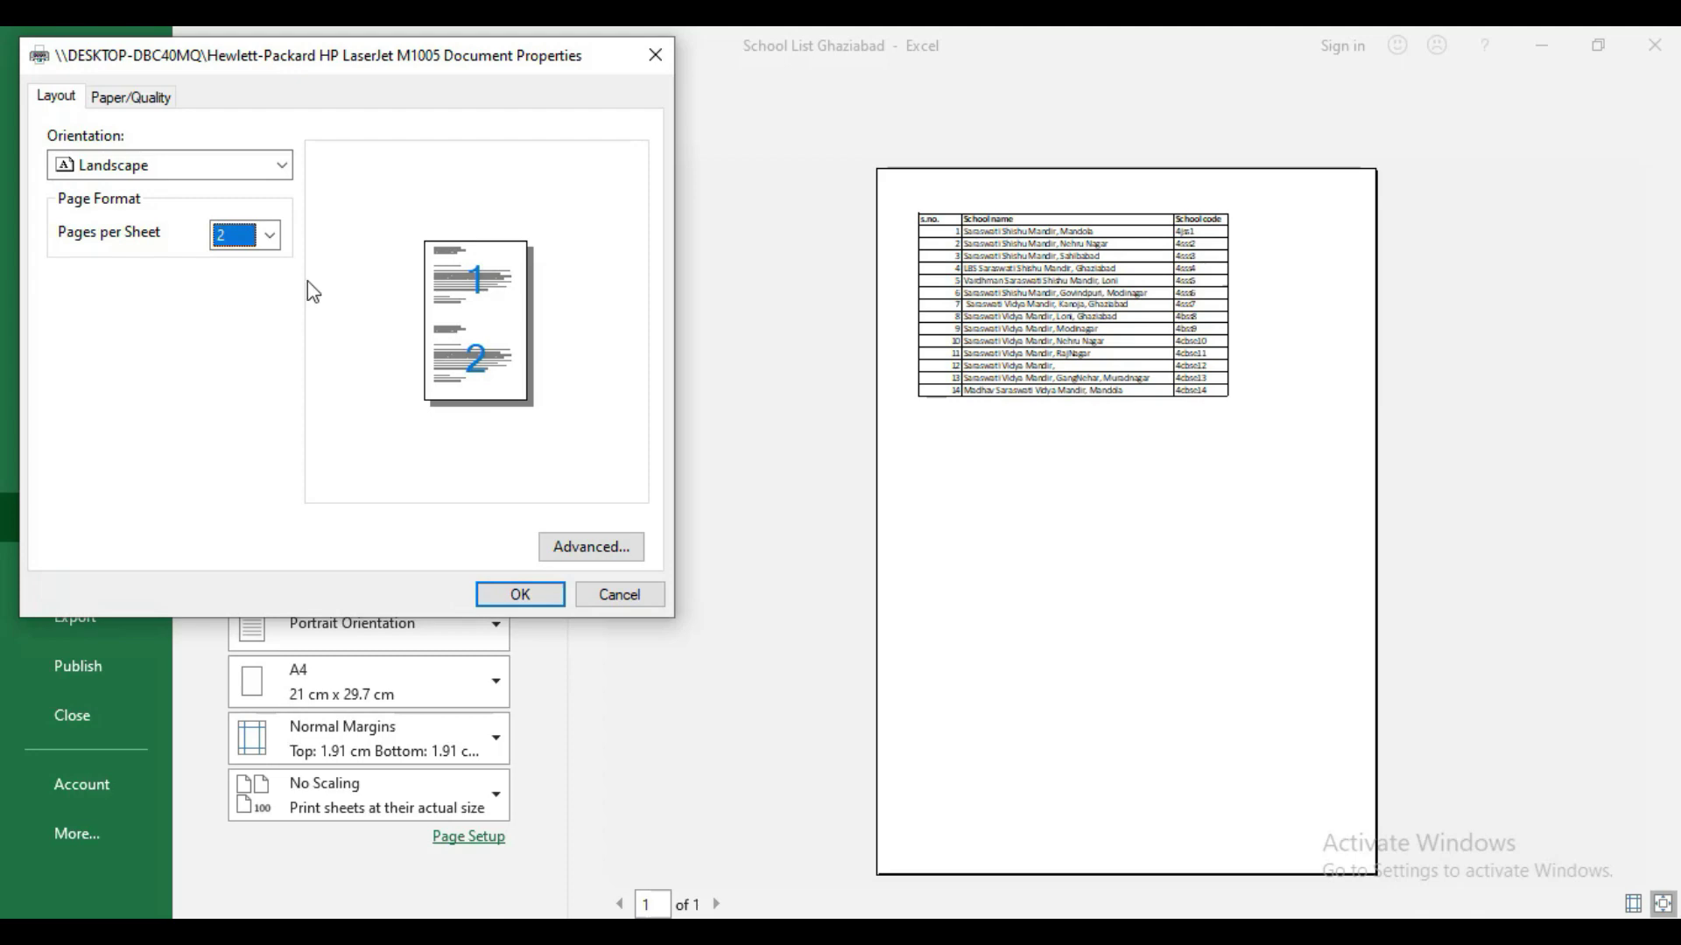
{"action": "left_click", "coordinate": [254, 236]}
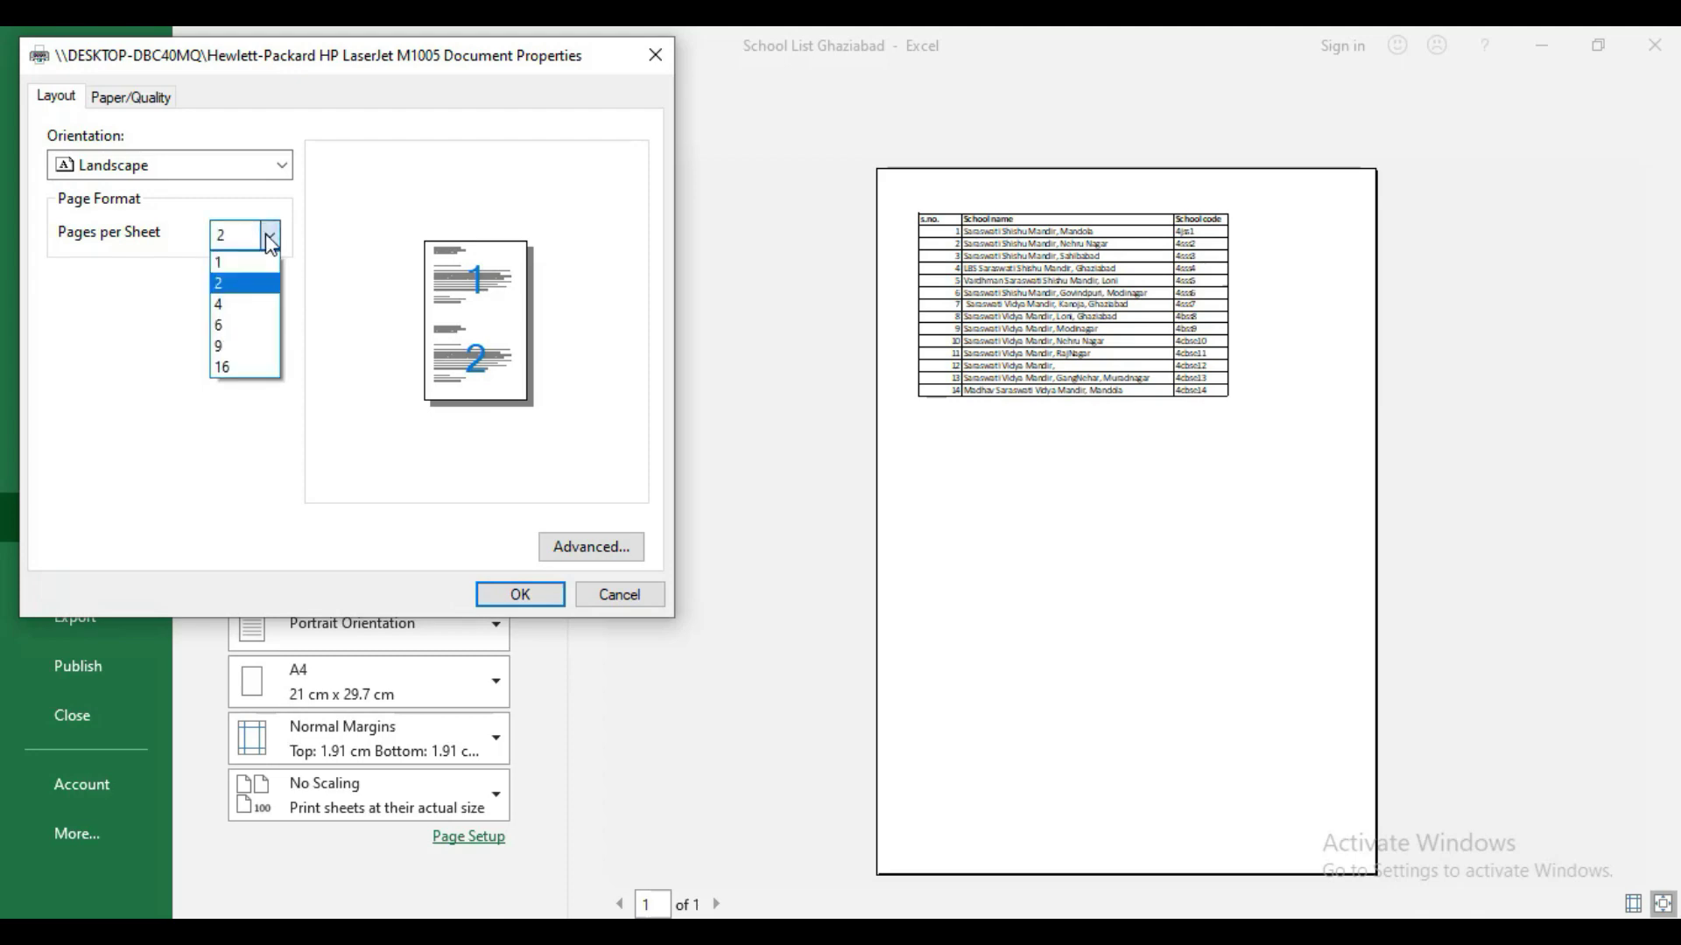
{"action": "left_click", "coordinate": [248, 306]}
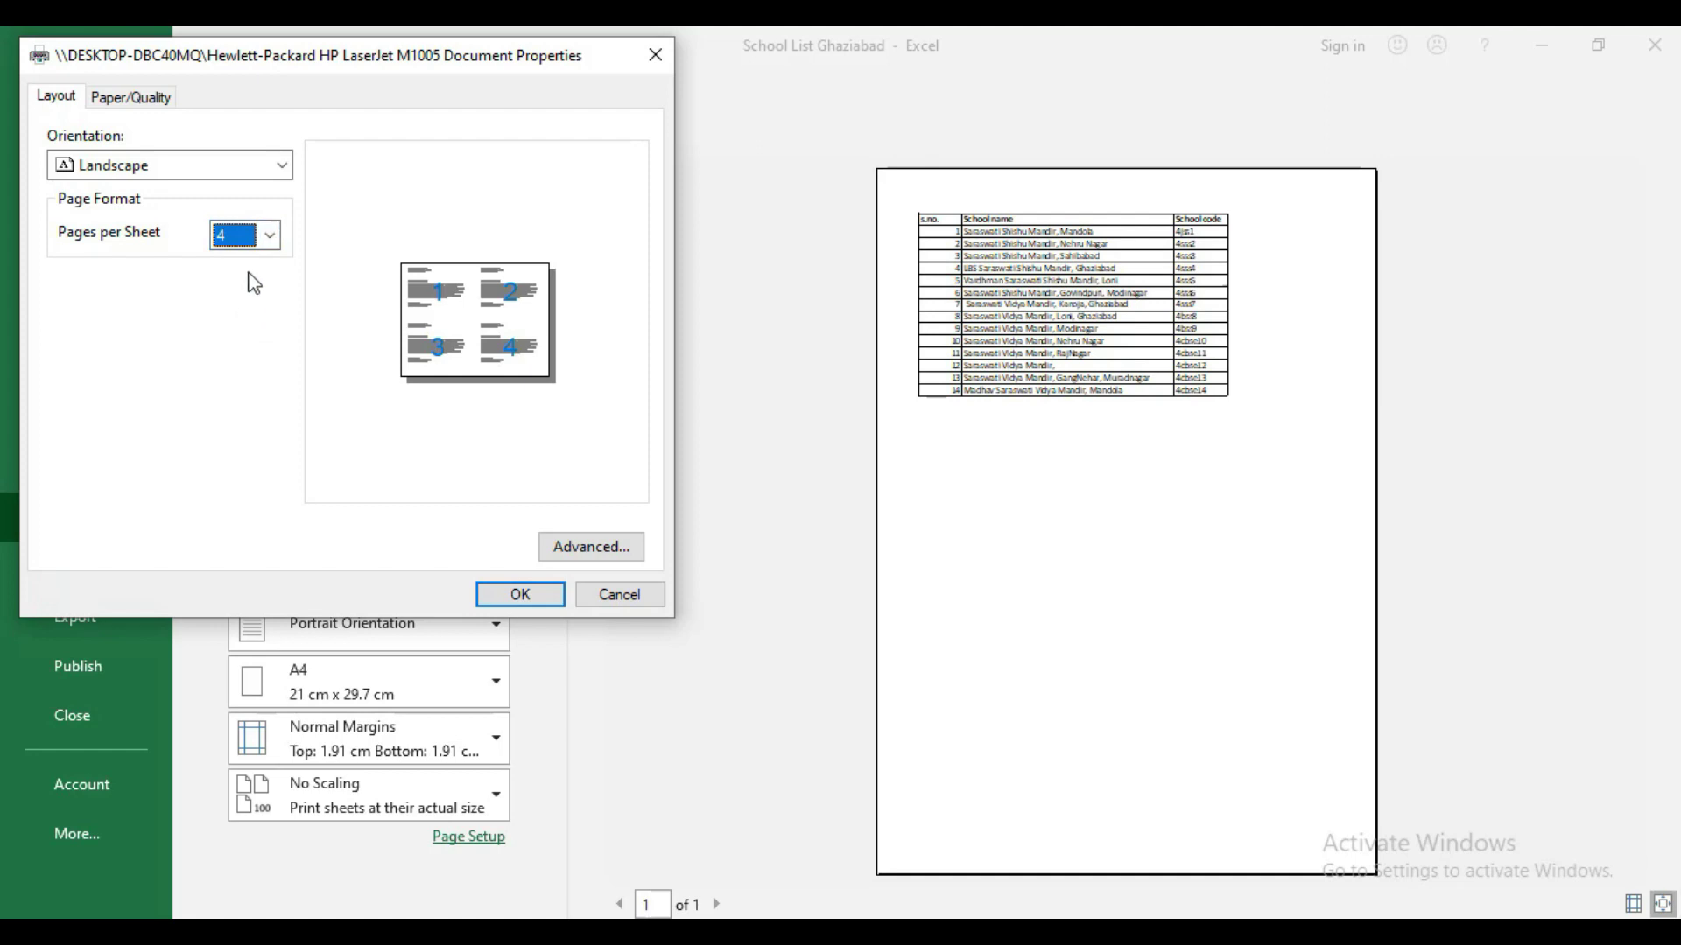
{"action": "left_click", "coordinate": [271, 244]}
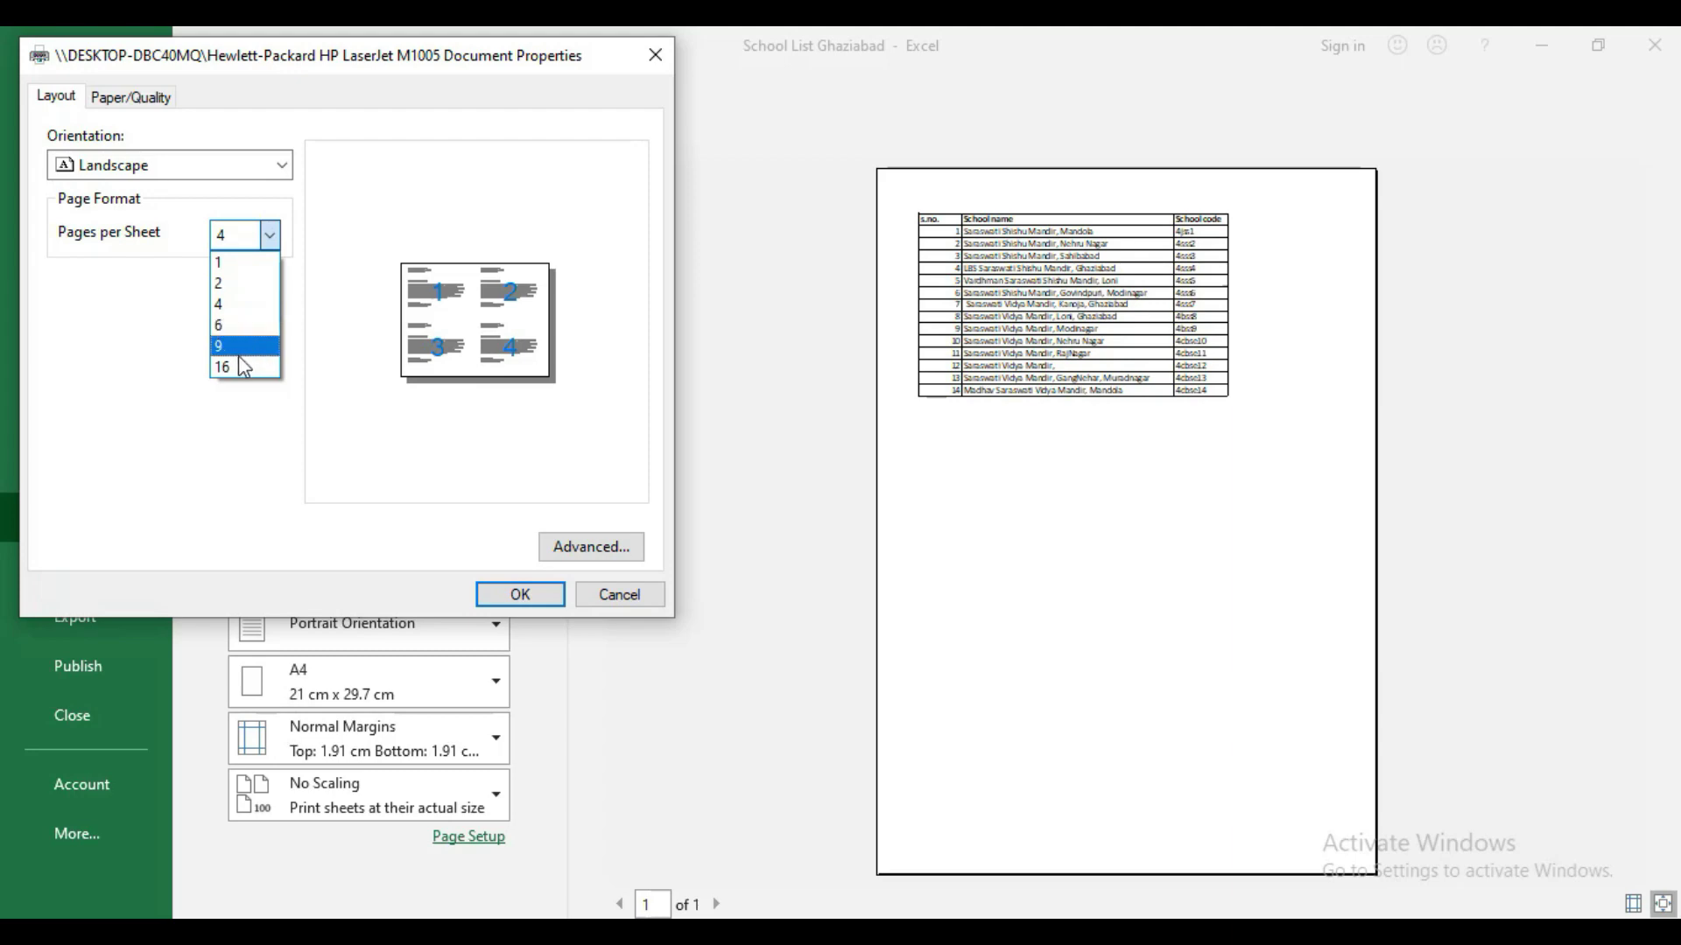
{"action": "key", "text": "ctrl+Tab"}
{"action": "left_click", "coordinate": [619, 596]}
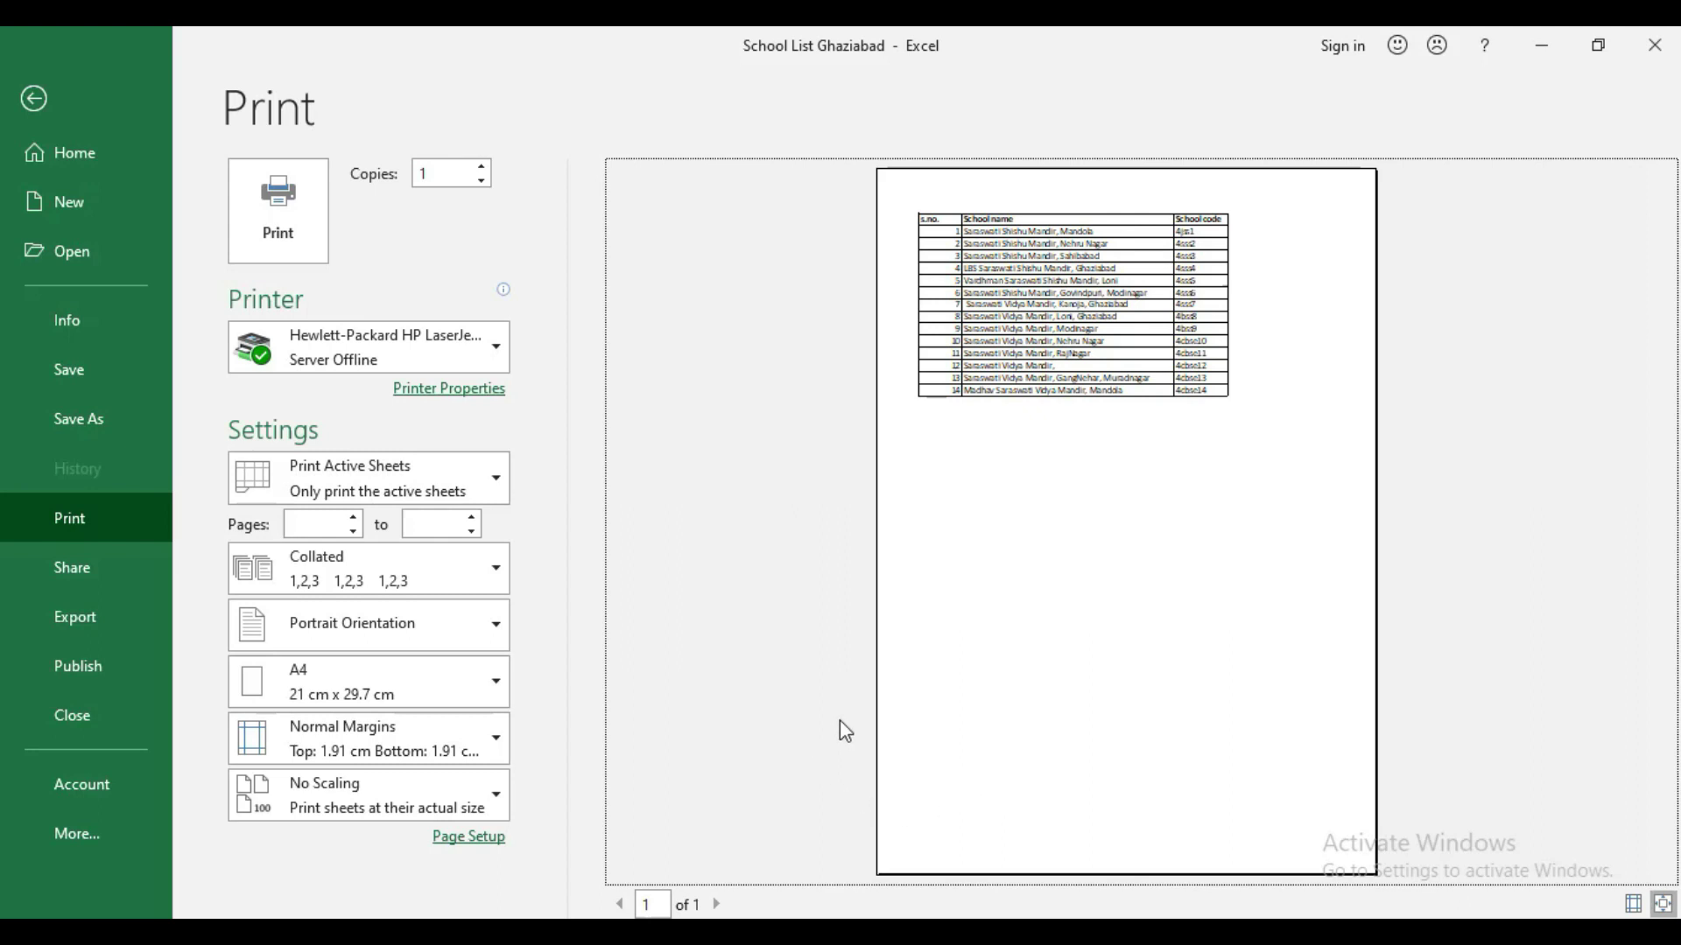
Step: Check the Print Active Sheets choices, then return to the School List Ghaziabad worksheet
{"action": "left_click", "coordinate": [502, 502]}
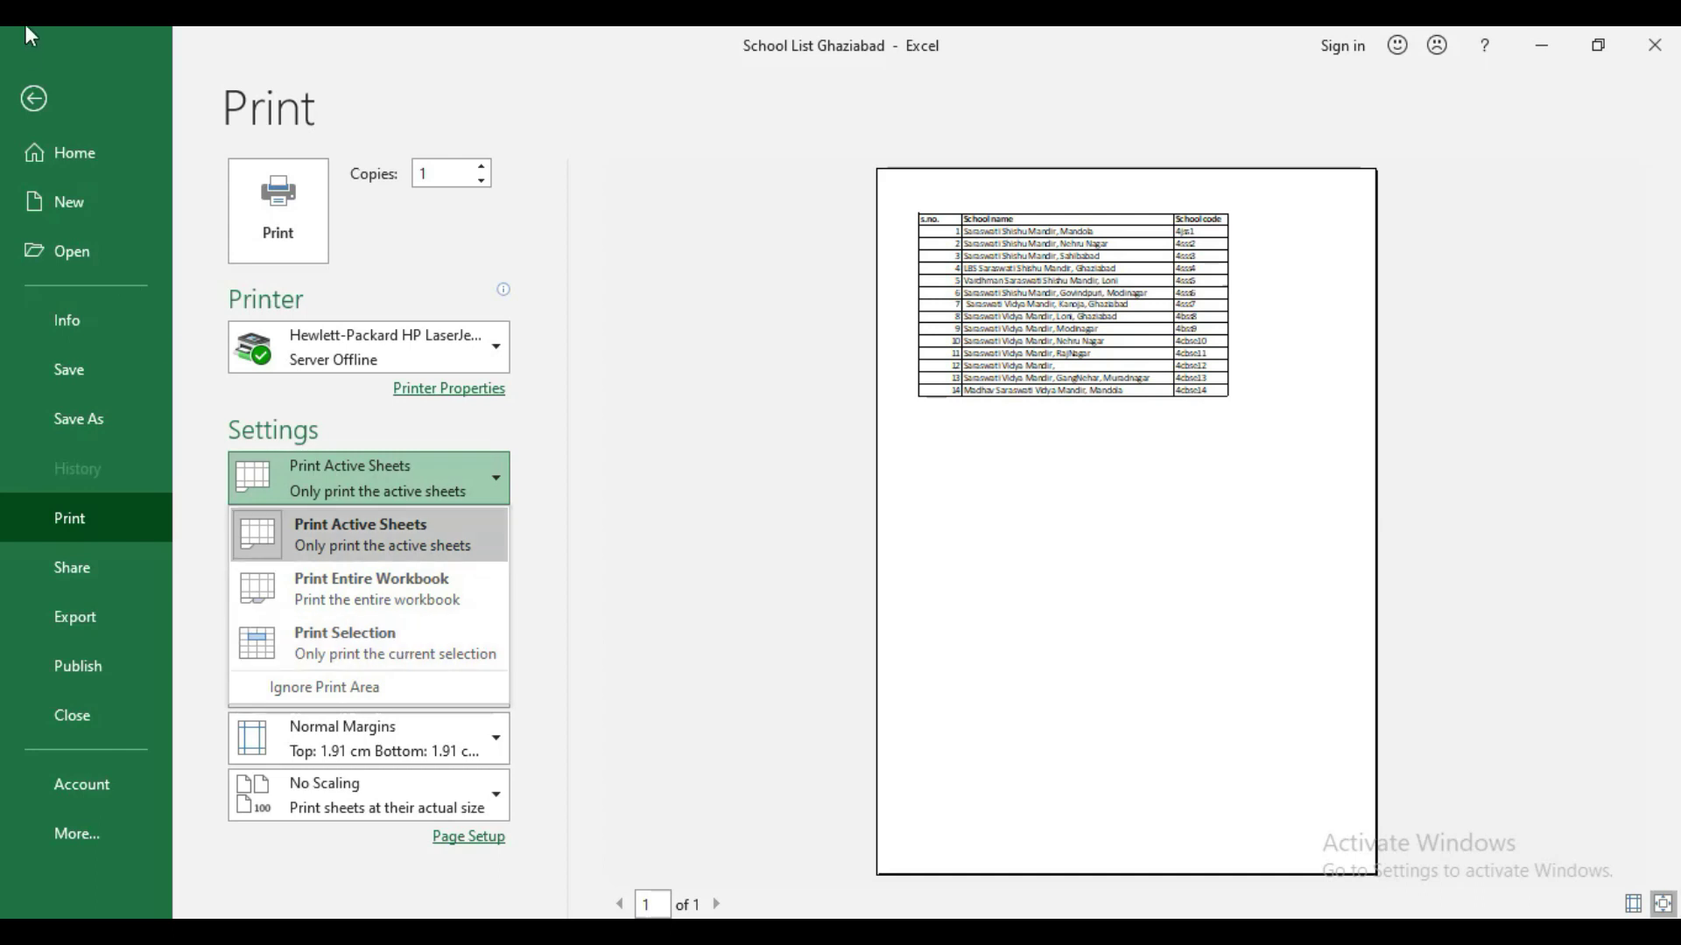
{"action": "left_click", "coordinate": [34, 97]}
{"action": "left_click", "coordinate": [34, 96]}
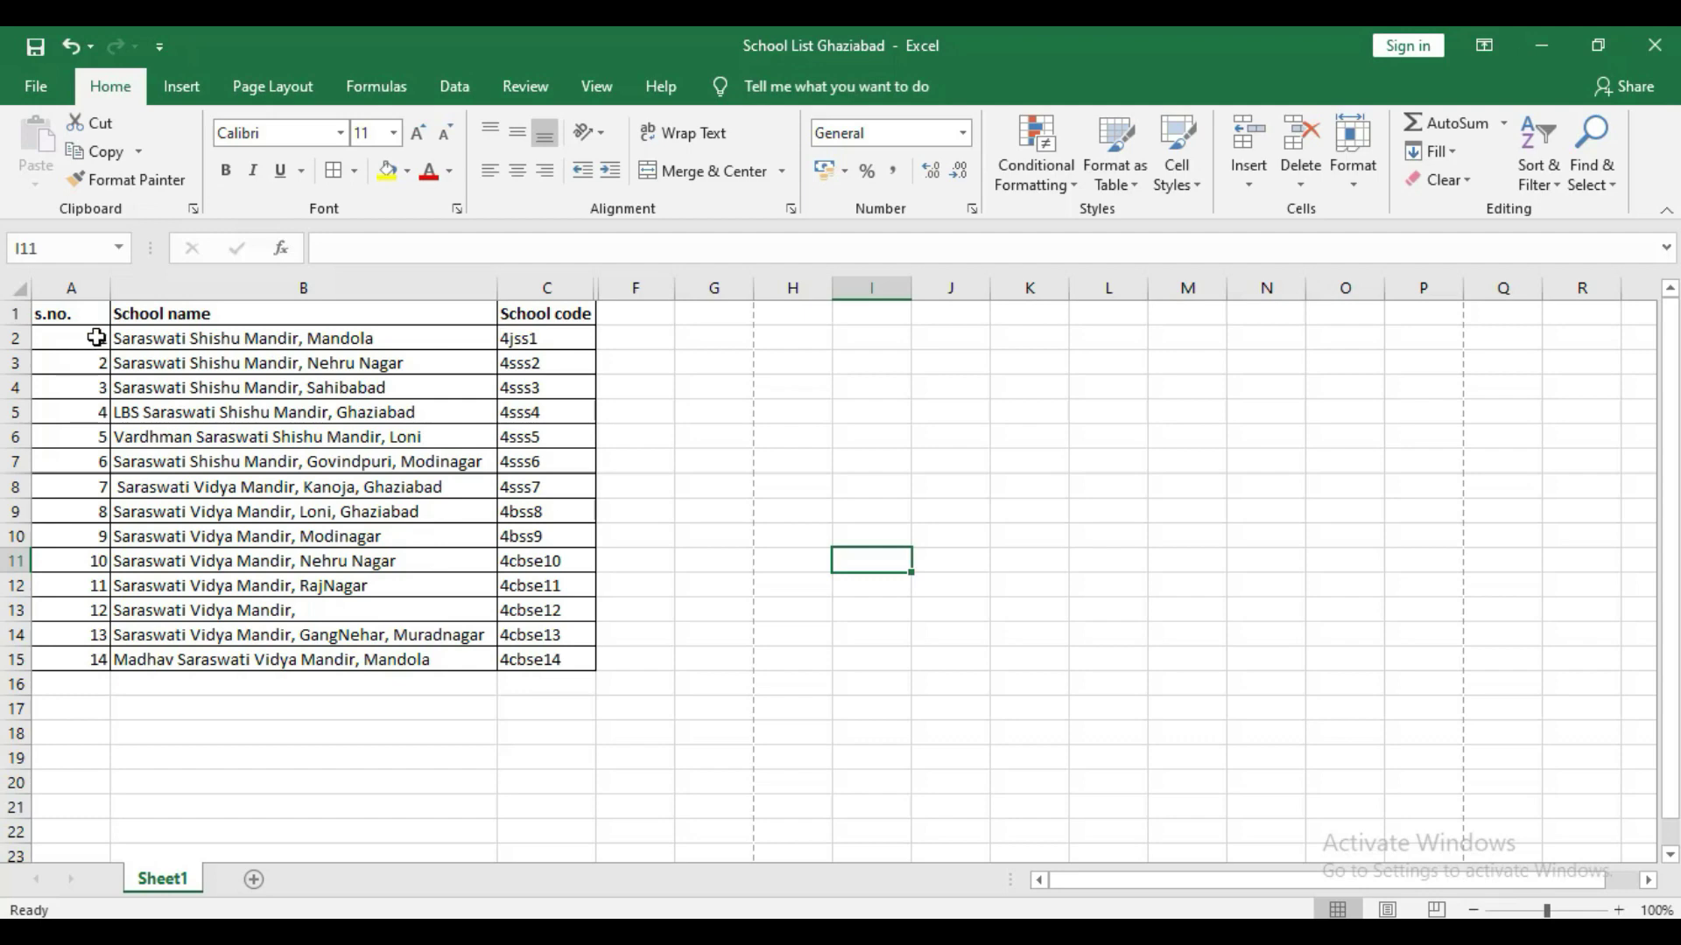
Step: Select A1:C7 and set printing to Print Selection, previewing only the first six schools
{"action": "left_click_drag", "start_coordinate": [87, 315], "coordinate": [528, 467]}
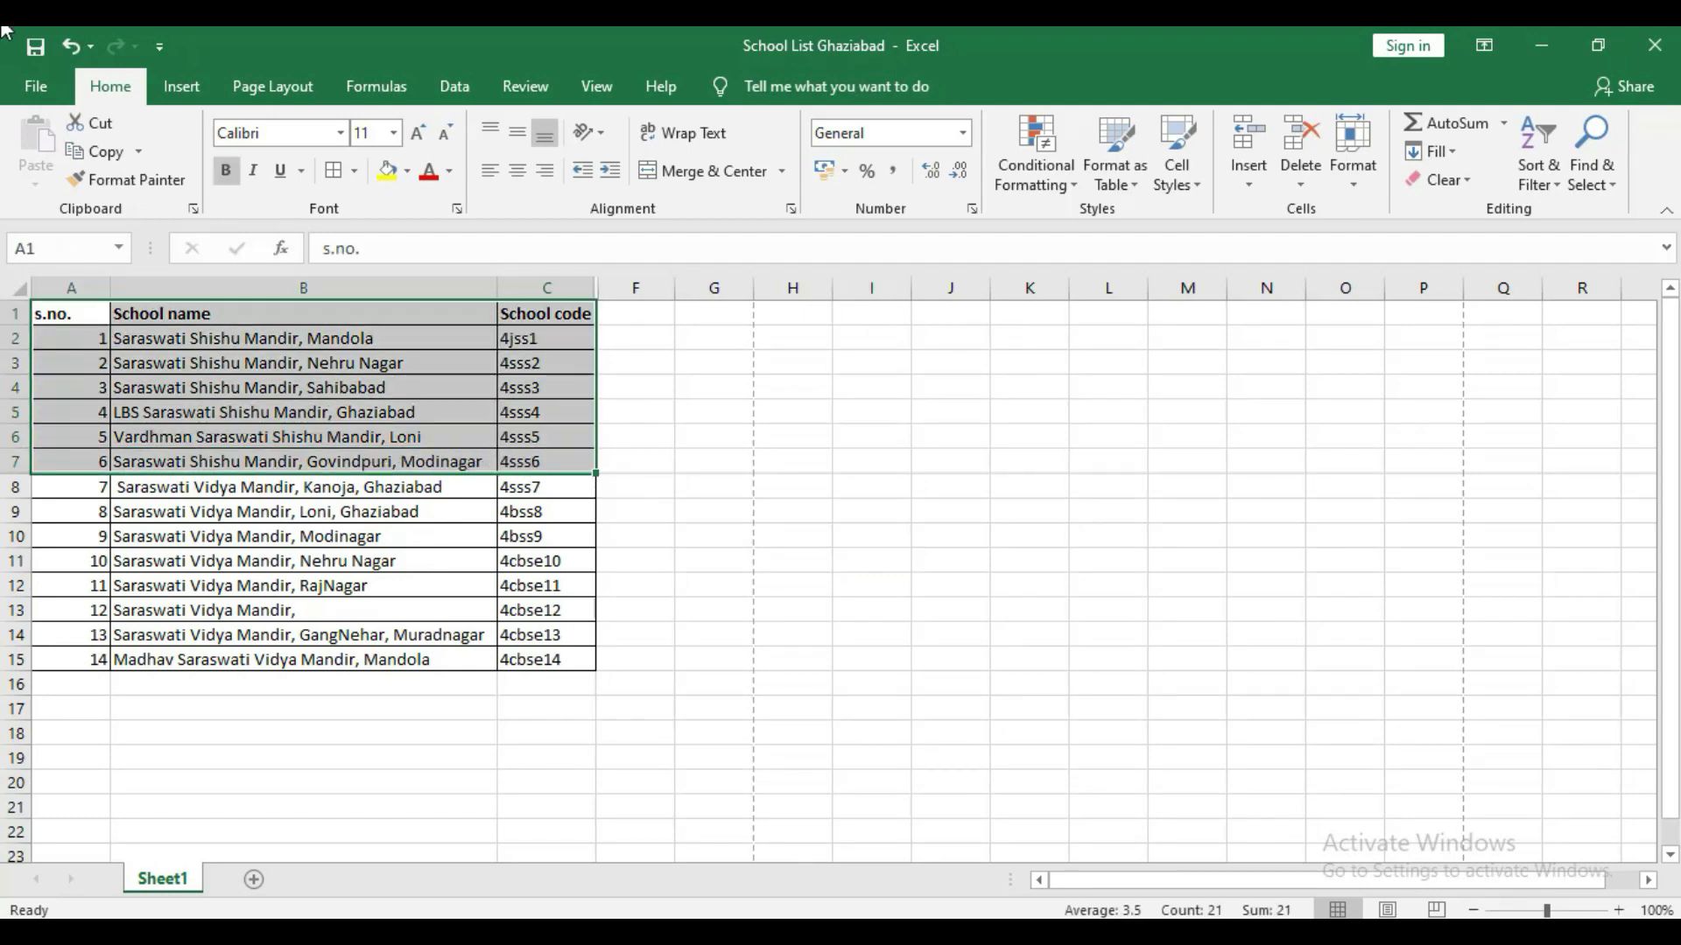
{"action": "left_click", "coordinate": [55, 81]}
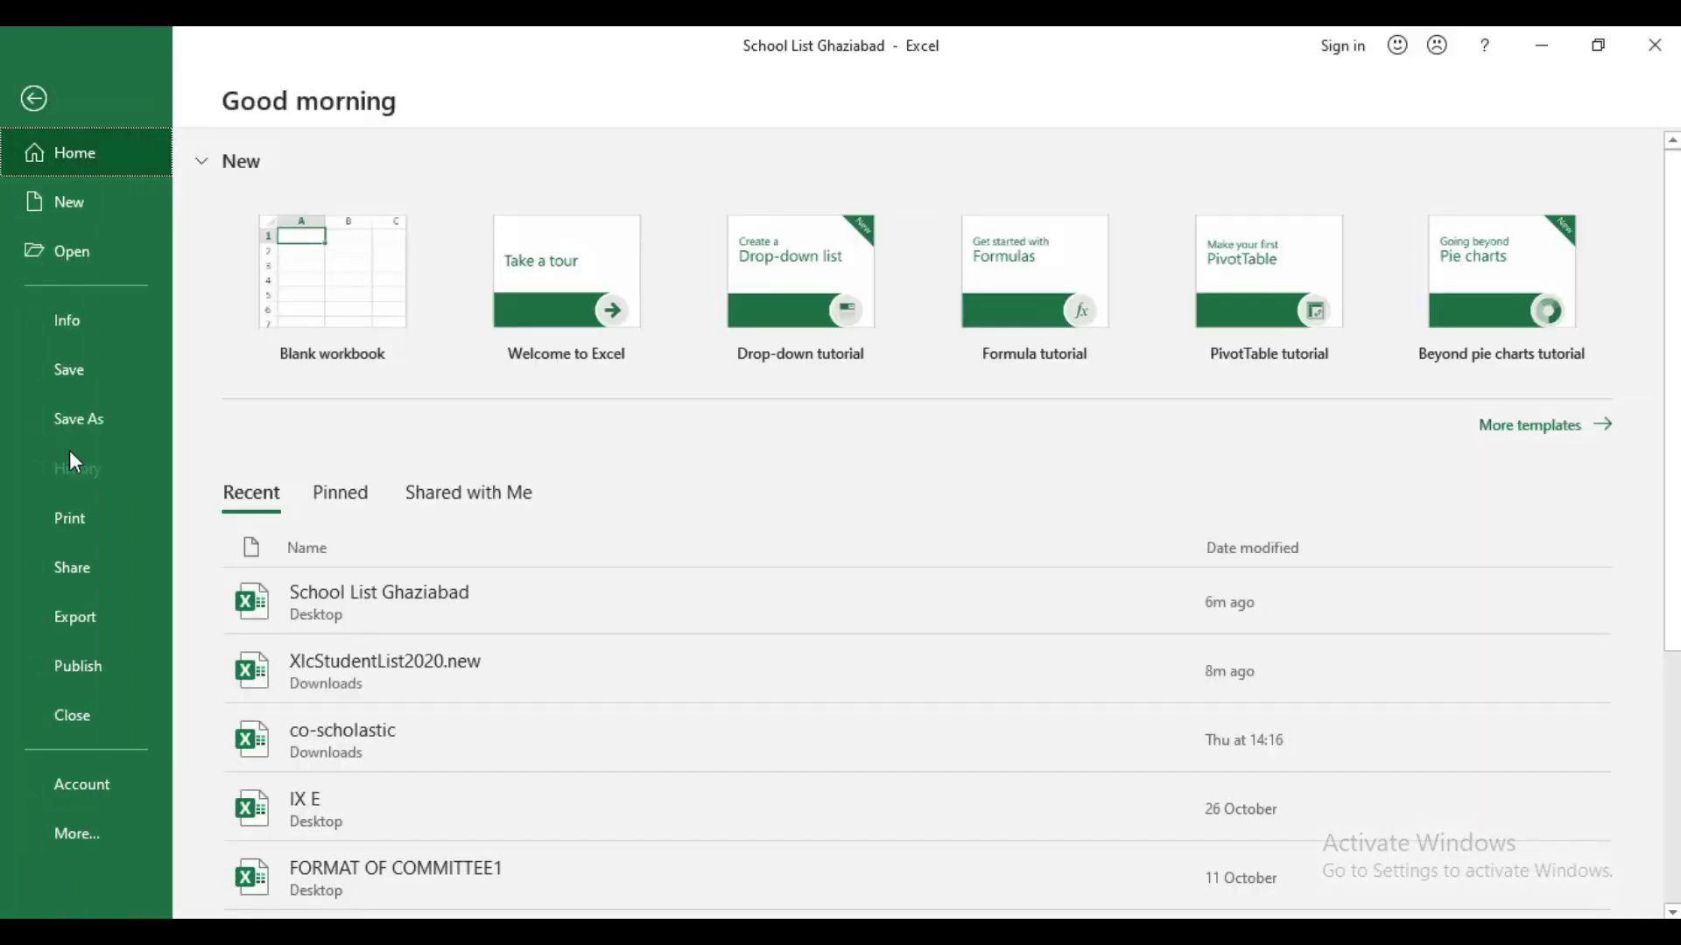
{"action": "left_click", "coordinate": [76, 521]}
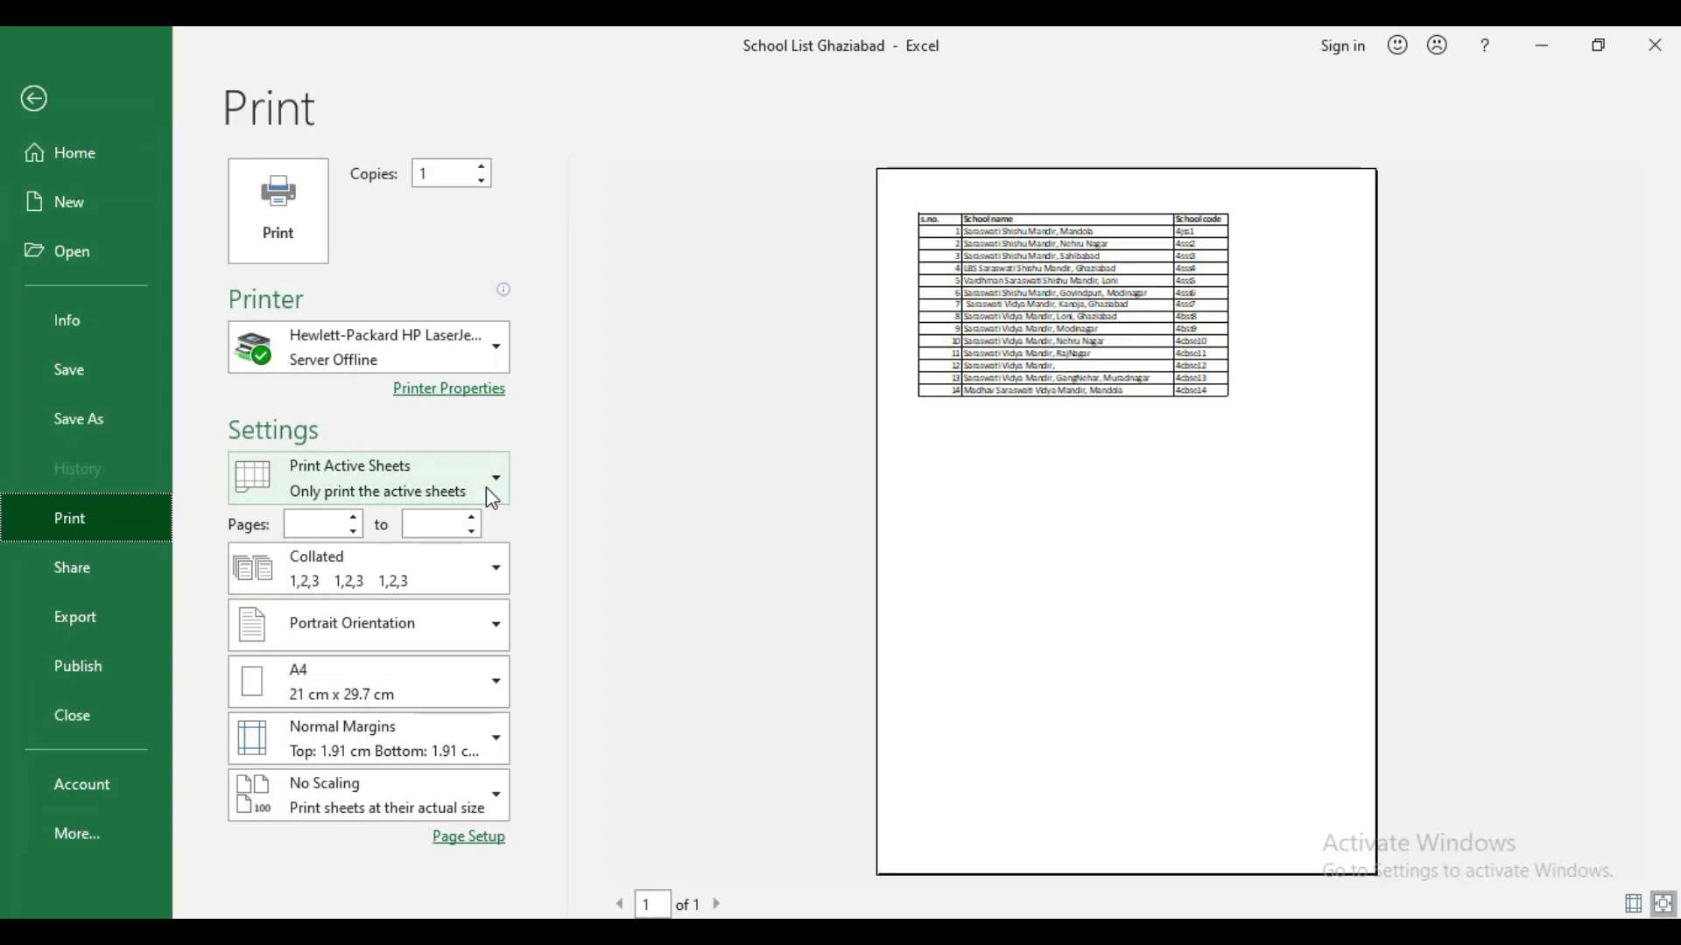
{"action": "left_click", "coordinate": [486, 487]}
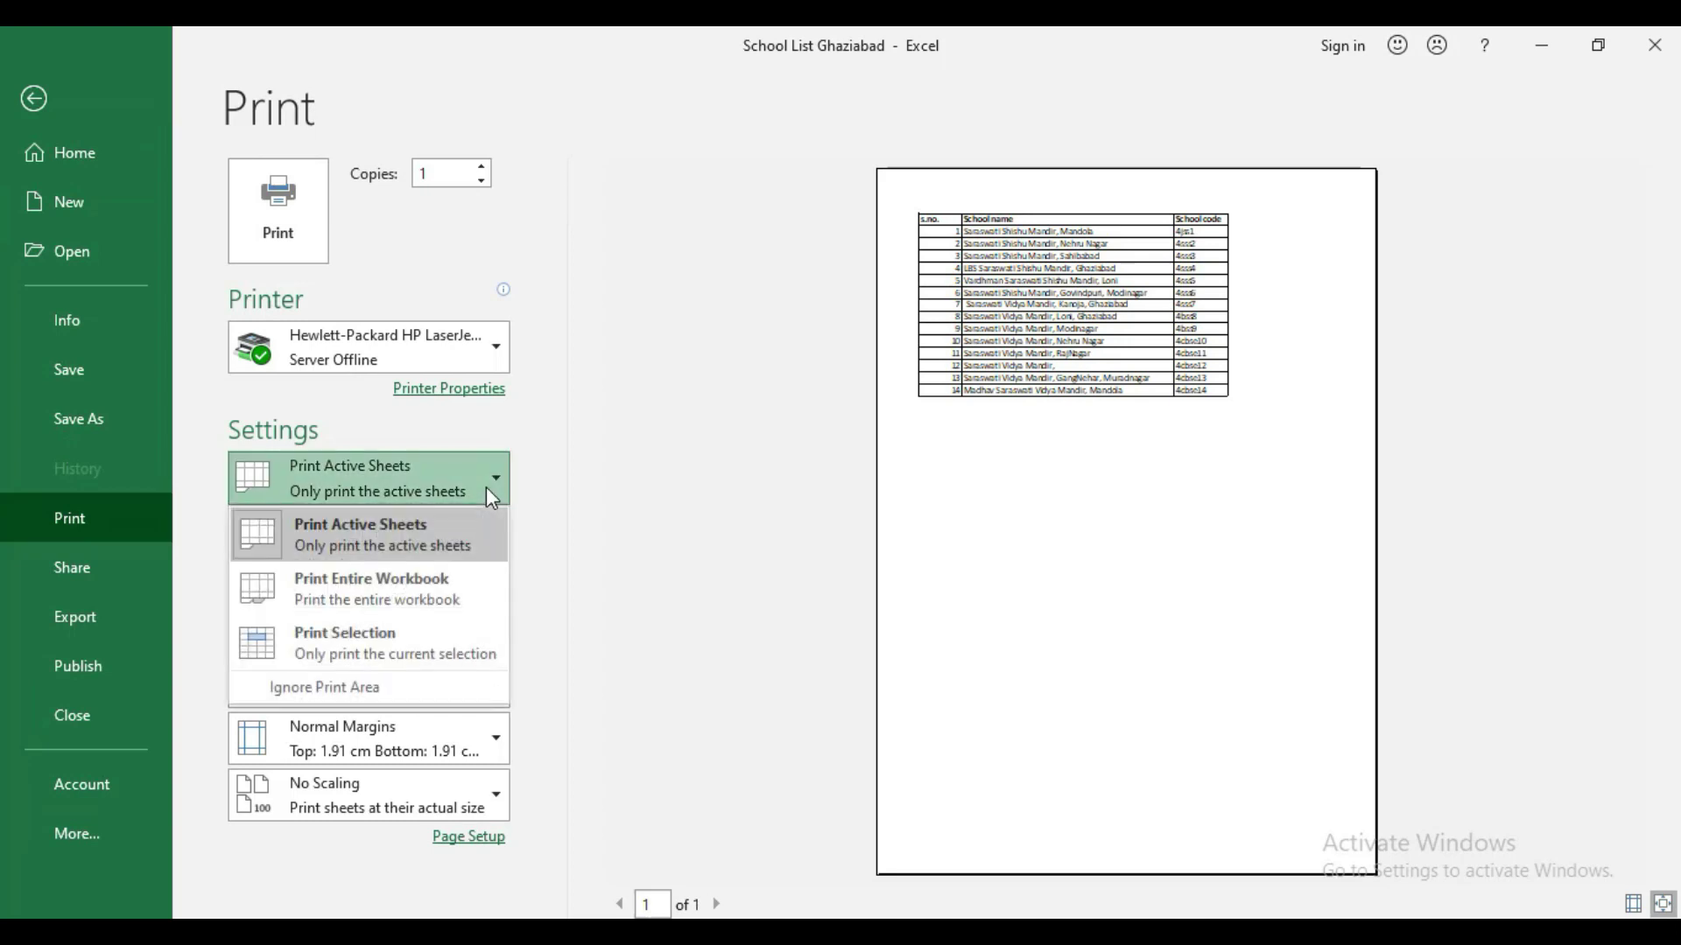
{"action": "left_click", "coordinate": [428, 638]}
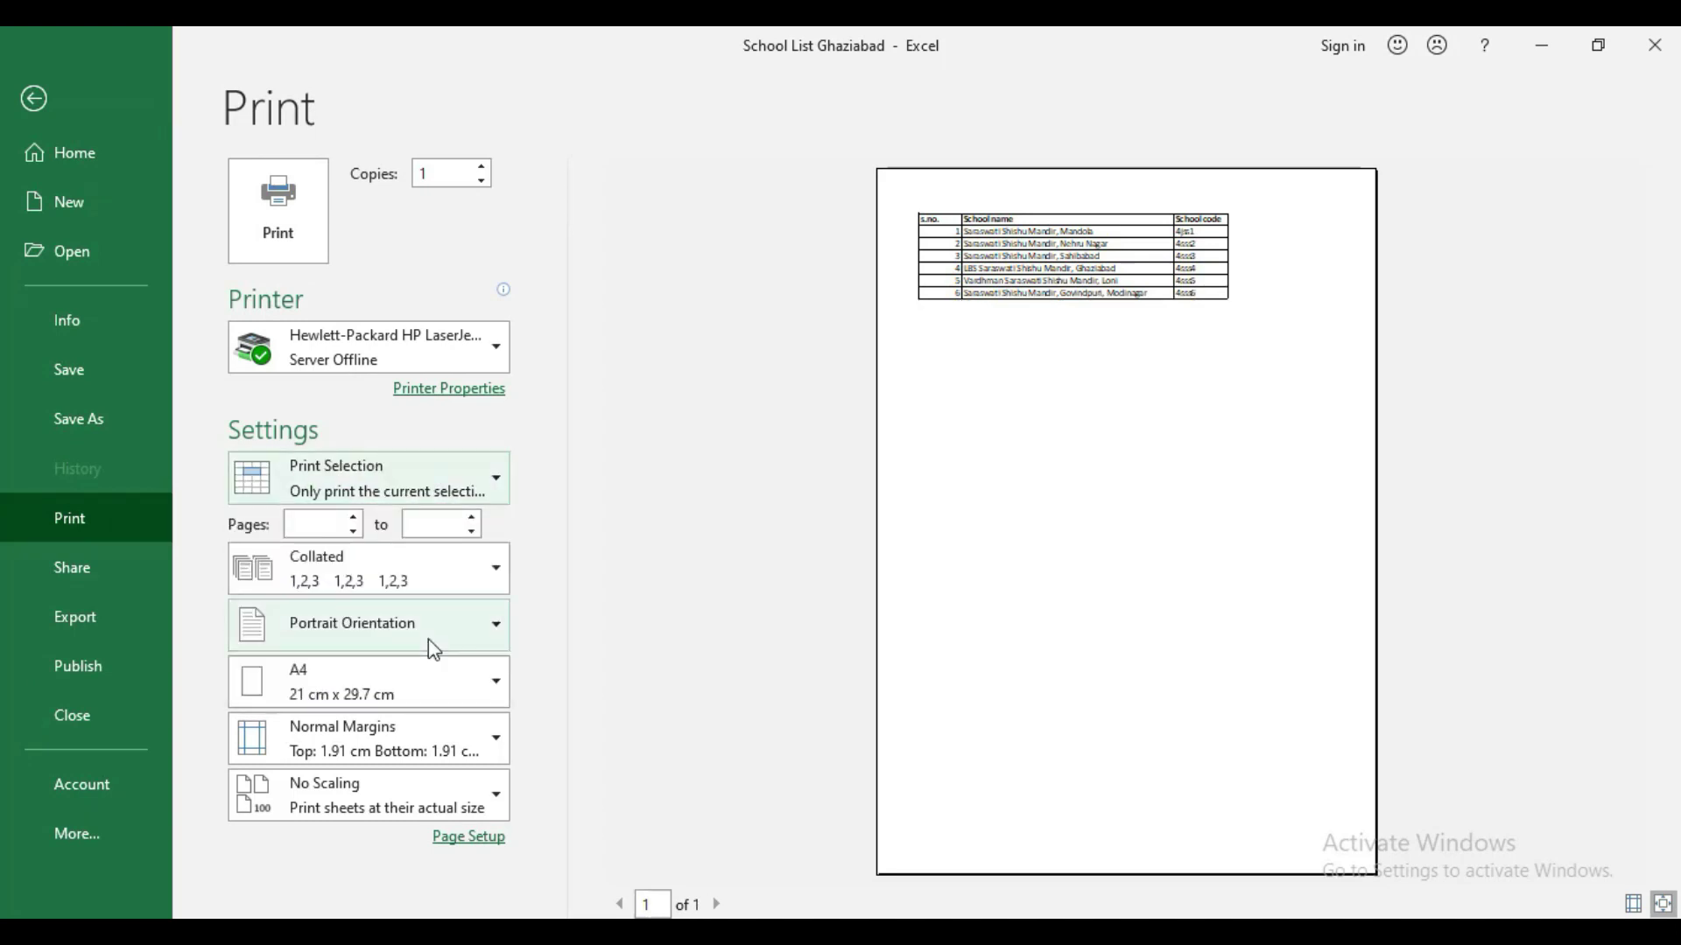
{"action": "left_click", "coordinate": [485, 488]}
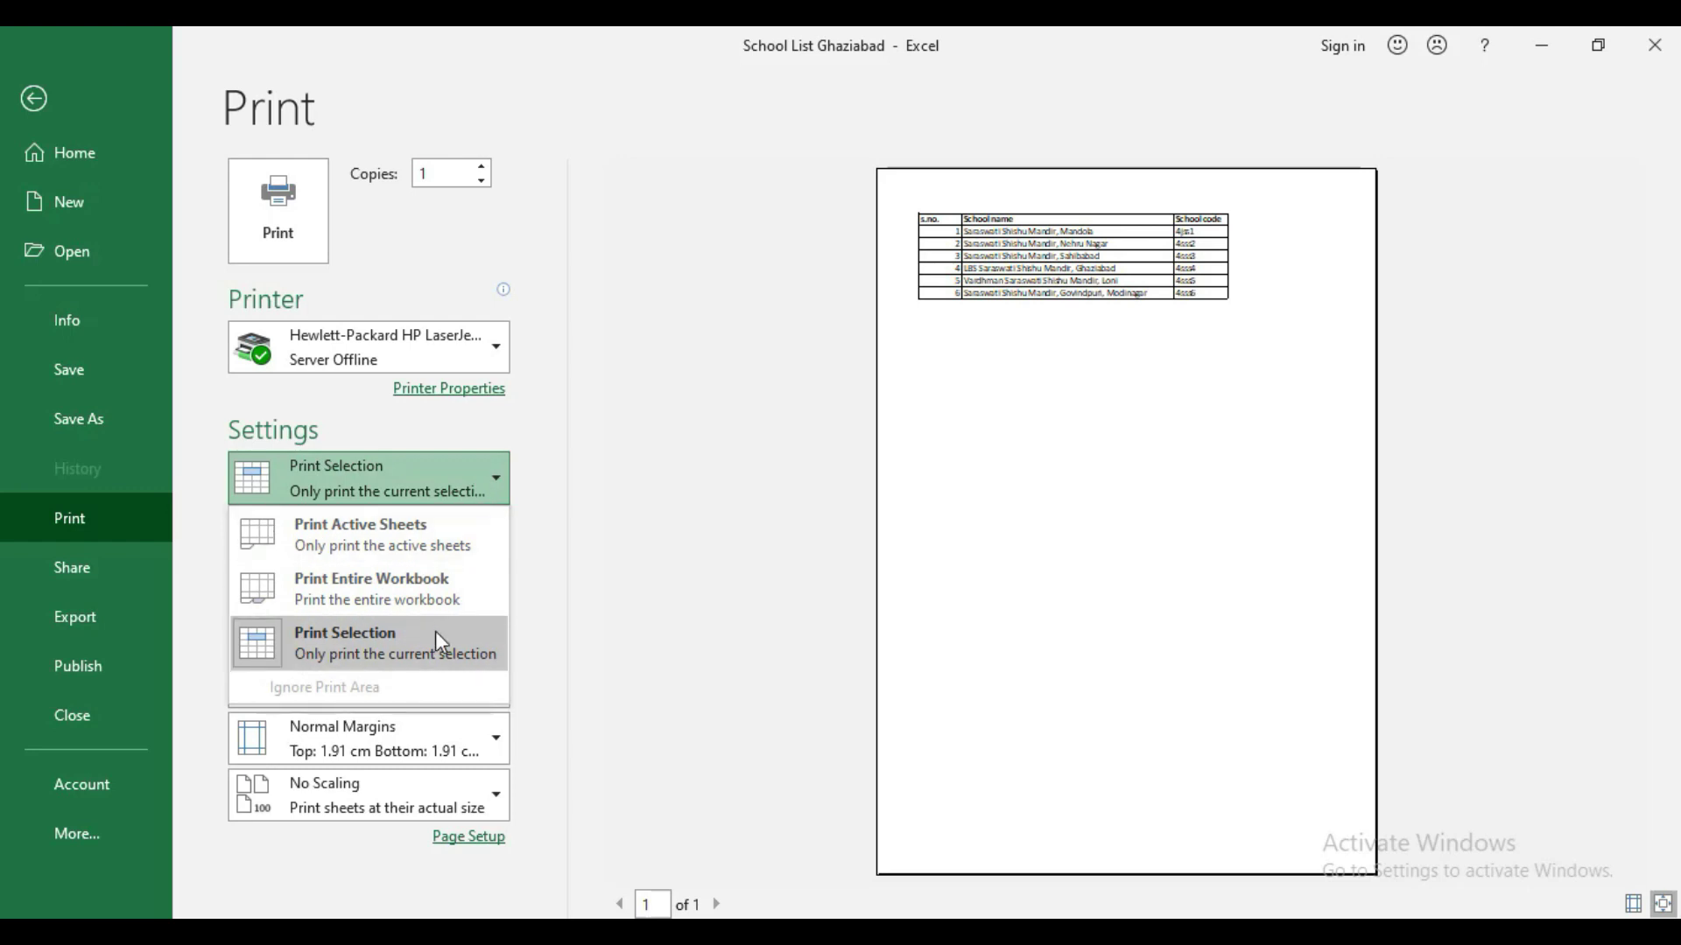
{"action": "left_click", "coordinate": [543, 589]}
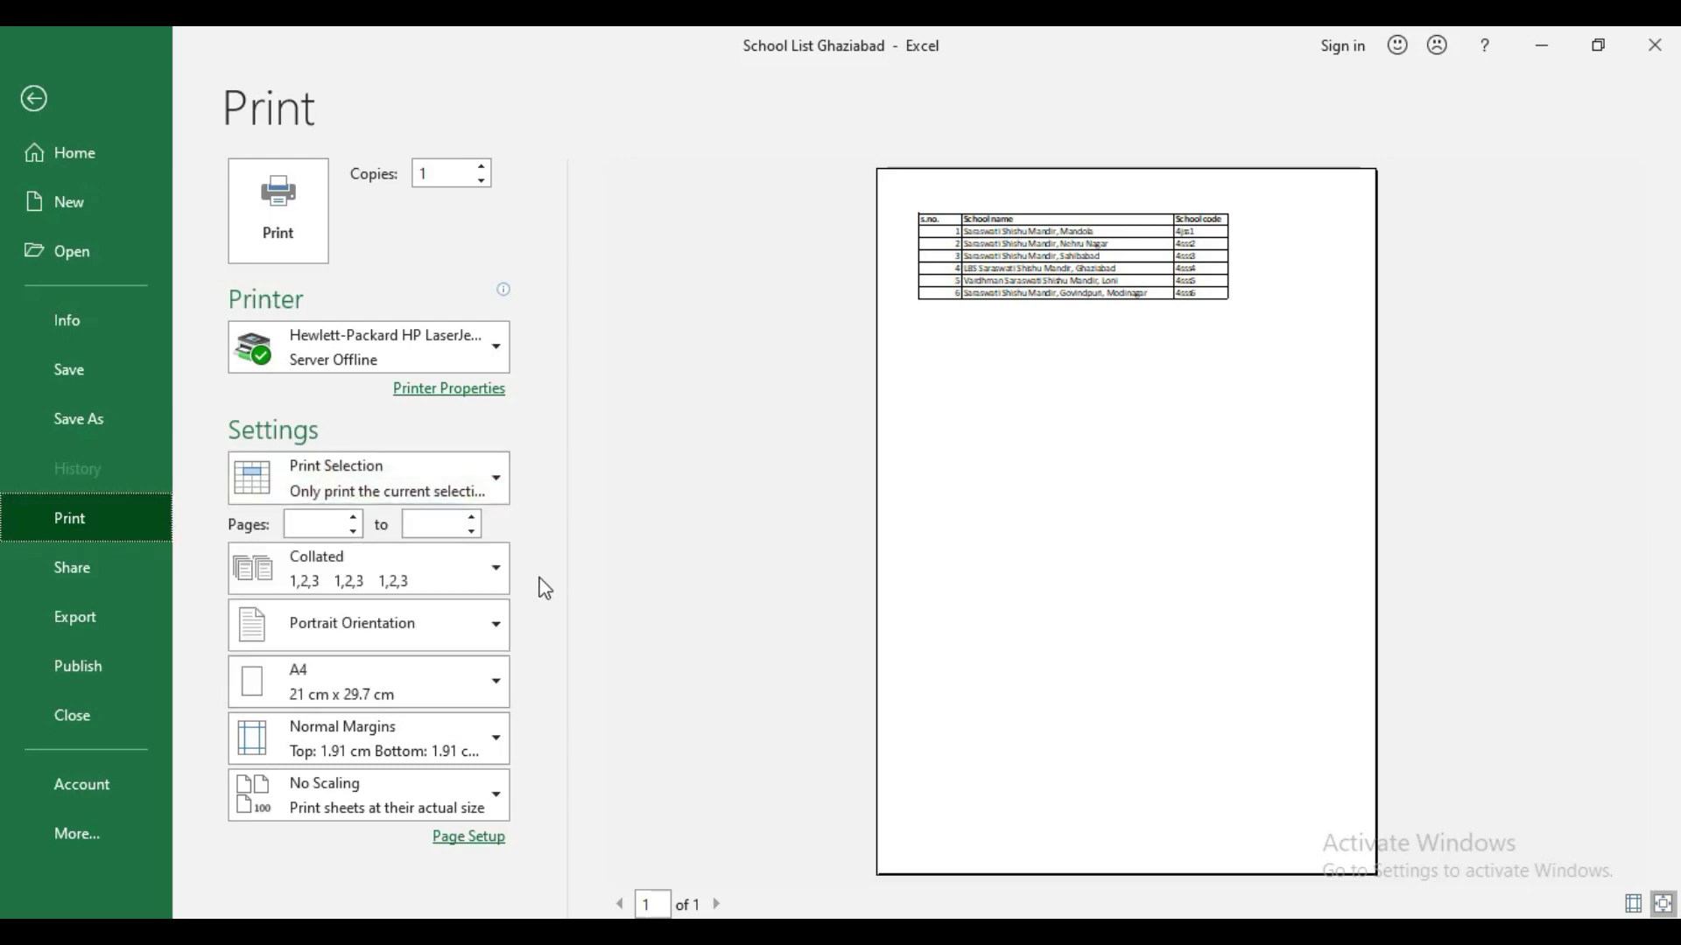
Step: Enter a print page range from 1 to 5
{"action": "left_click", "coordinate": [310, 523]}
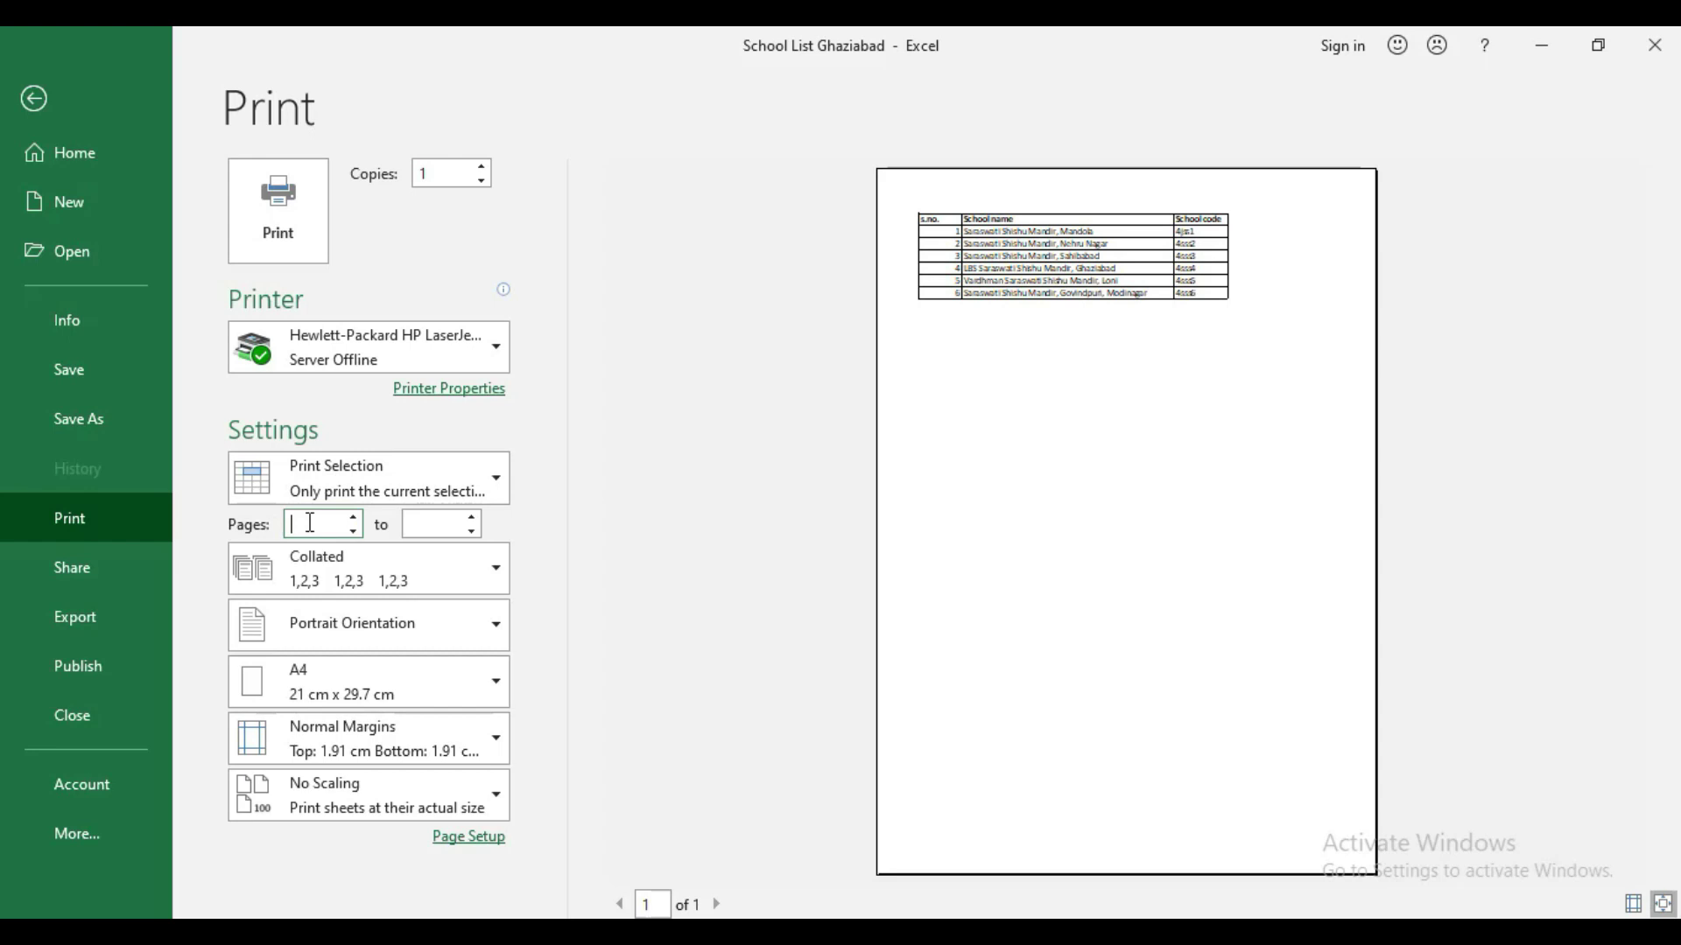
{"action": "type", "text": "1"}
{"action": "left_click", "coordinate": [442, 520]}
{"action": "type", "text": "5"}
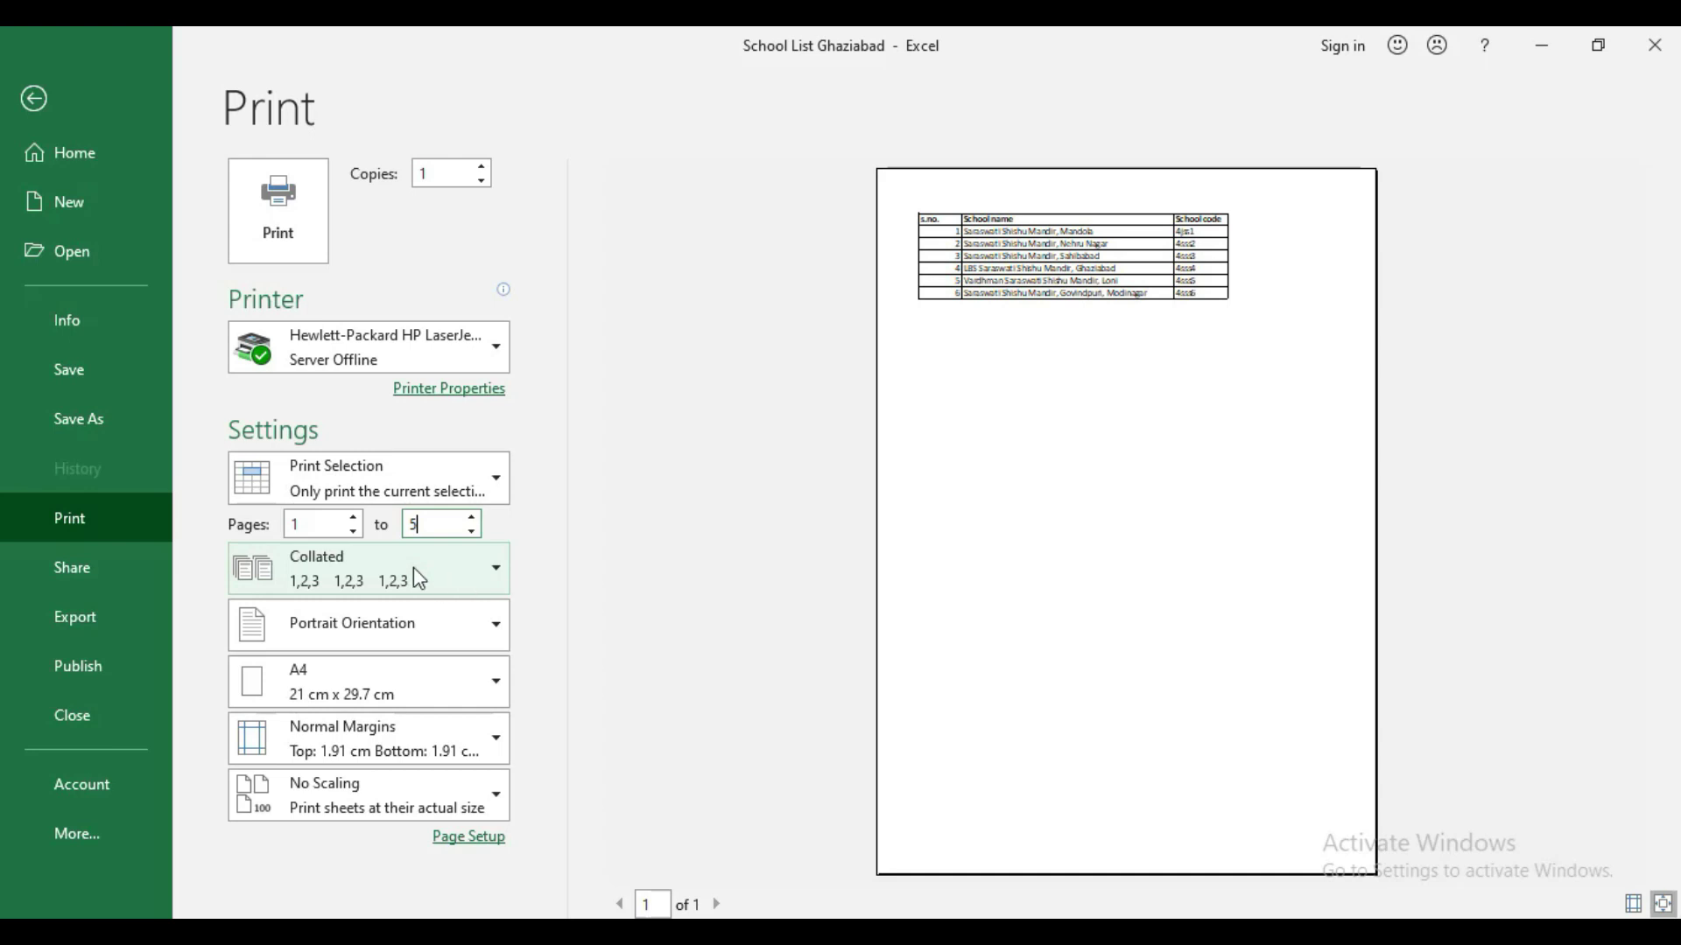
Step: Keep copies Collated for the selection-only, pages 1–5 print job
{"action": "left_click", "coordinate": [488, 576]}
{"action": "left_click", "coordinate": [489, 575]}
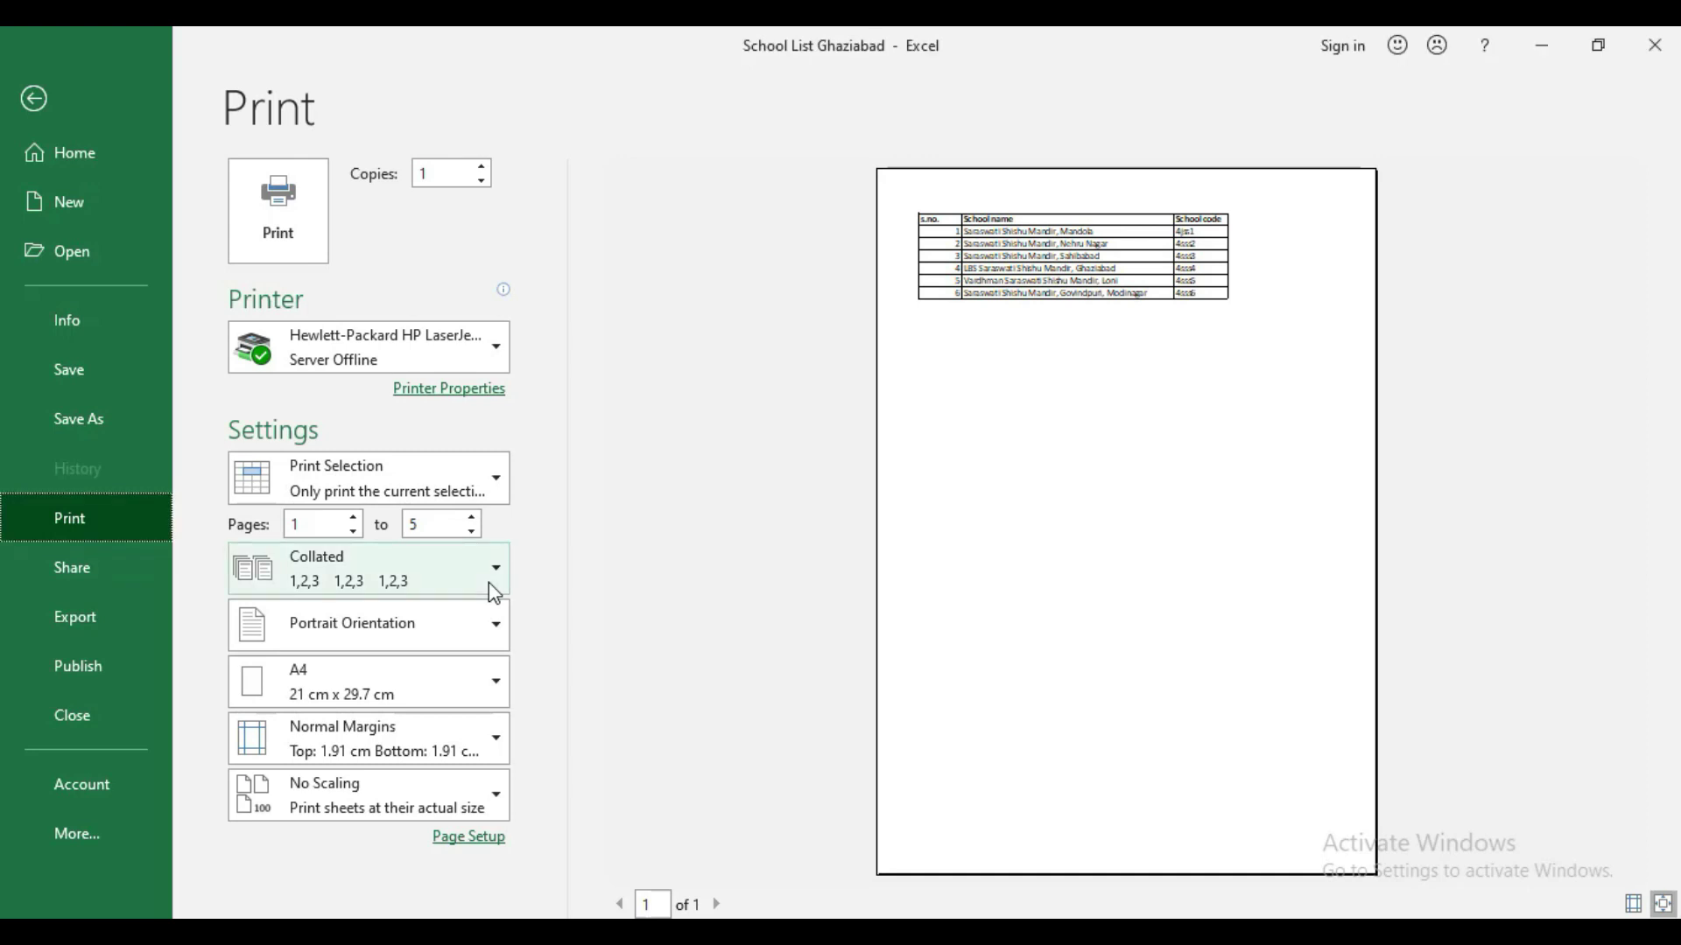
{"action": "left_click", "coordinate": [500, 567]}
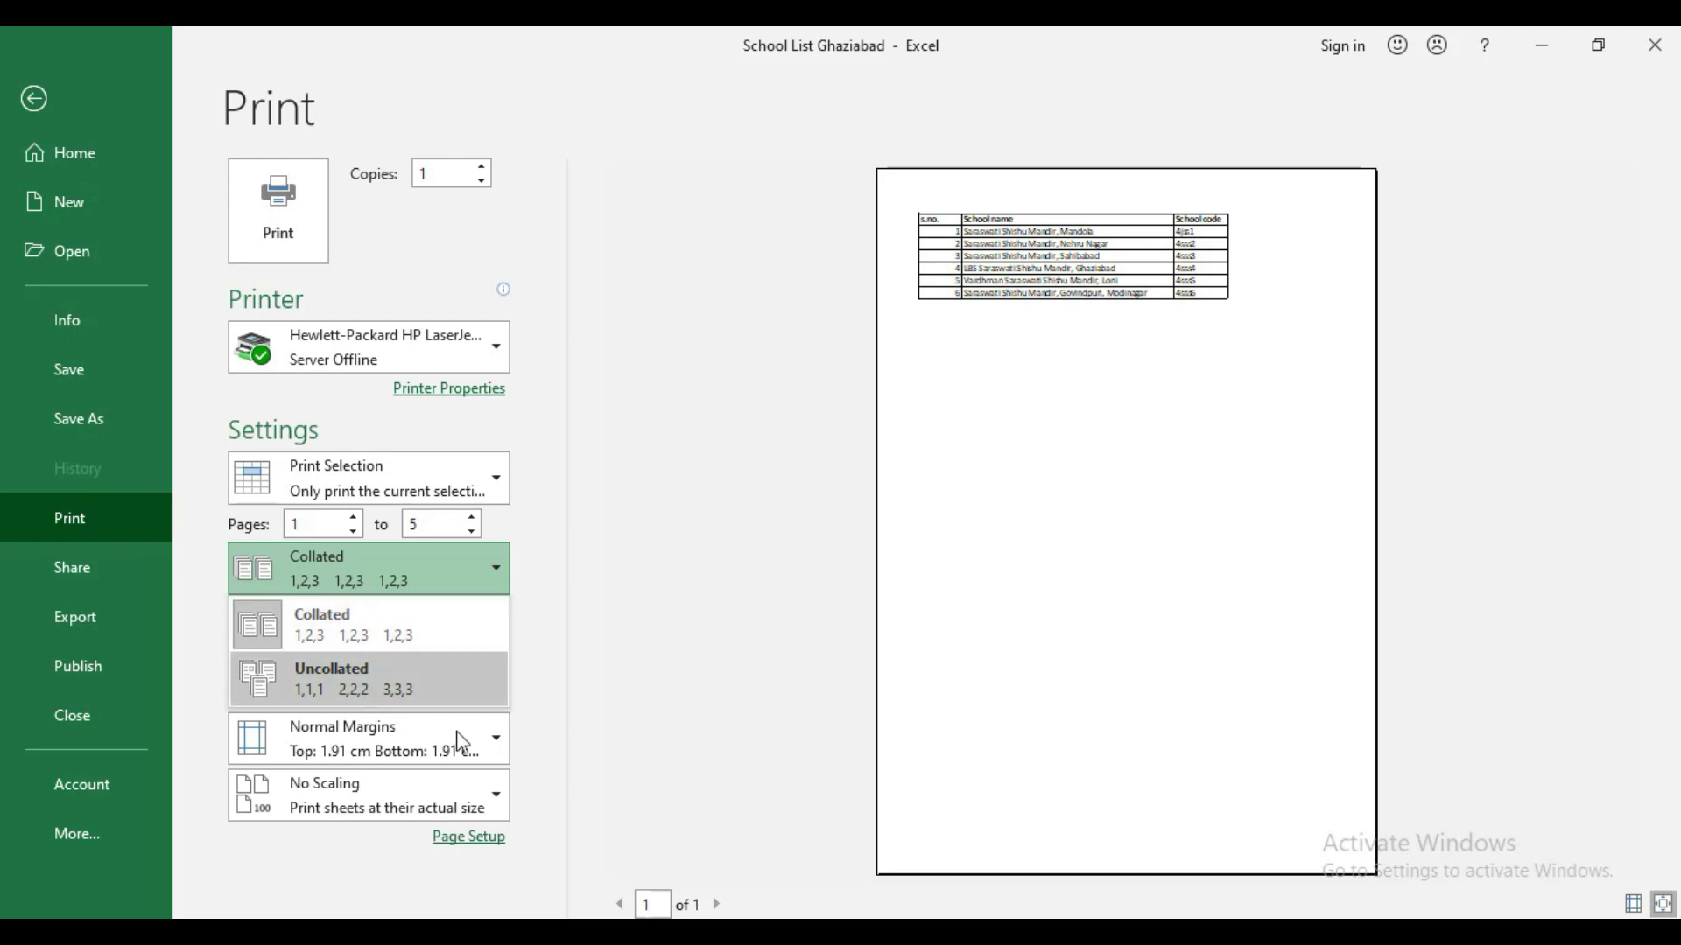
{"action": "left_click", "coordinate": [630, 708]}
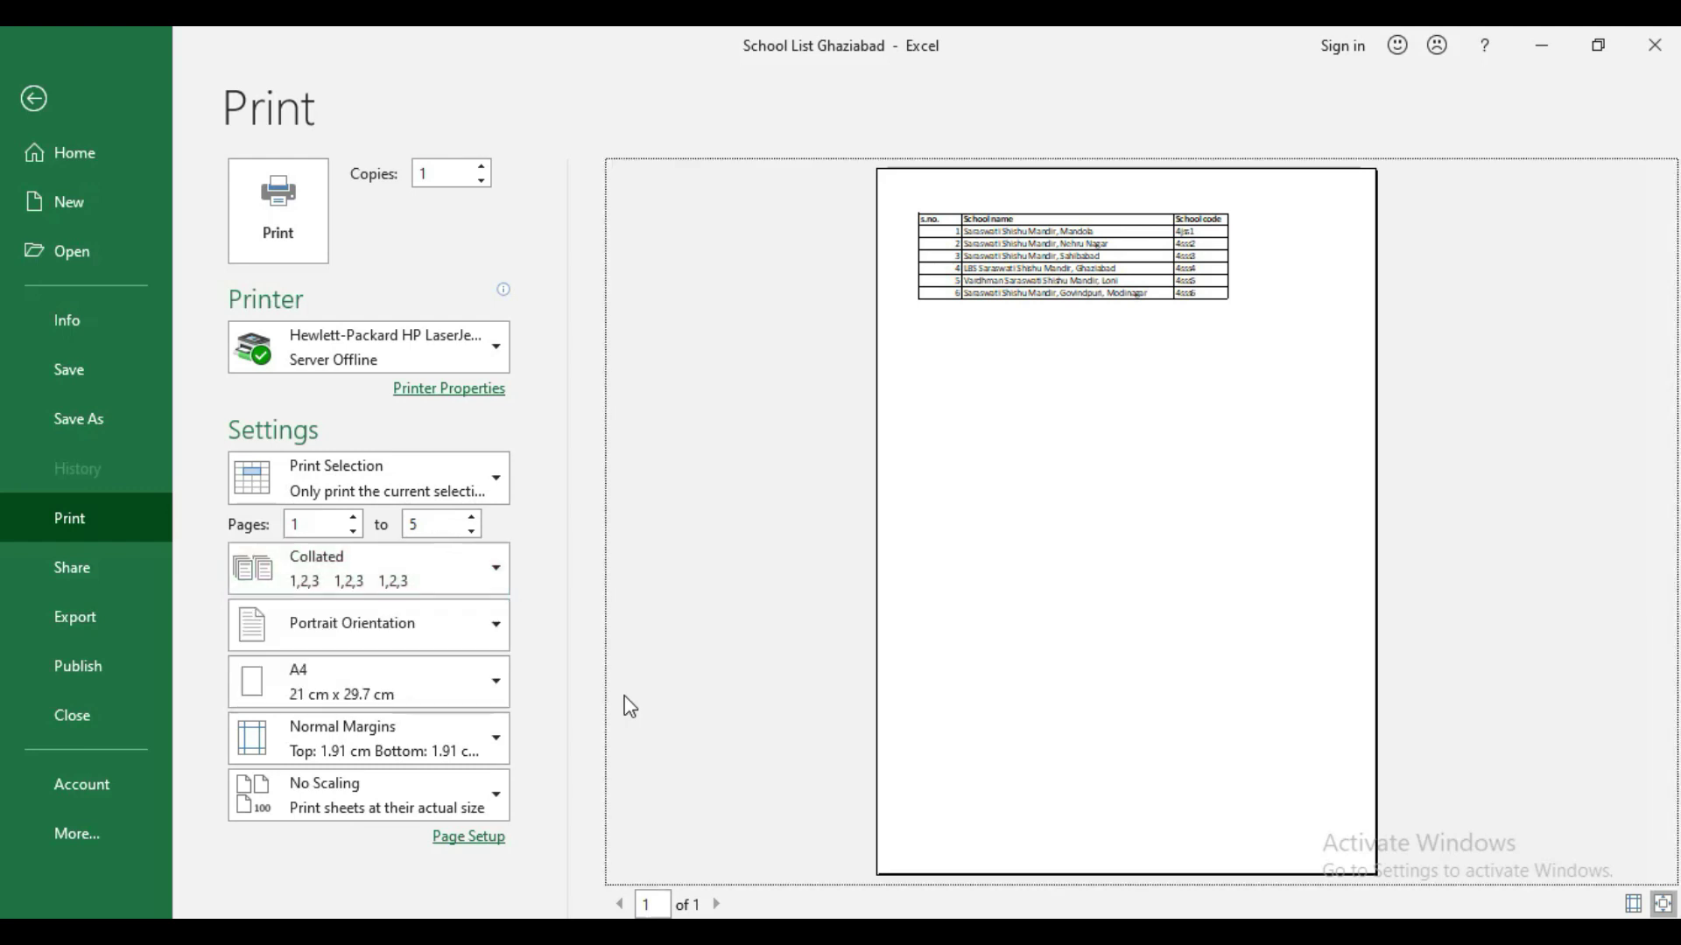
{"action": "left_click", "coordinate": [479, 643]}
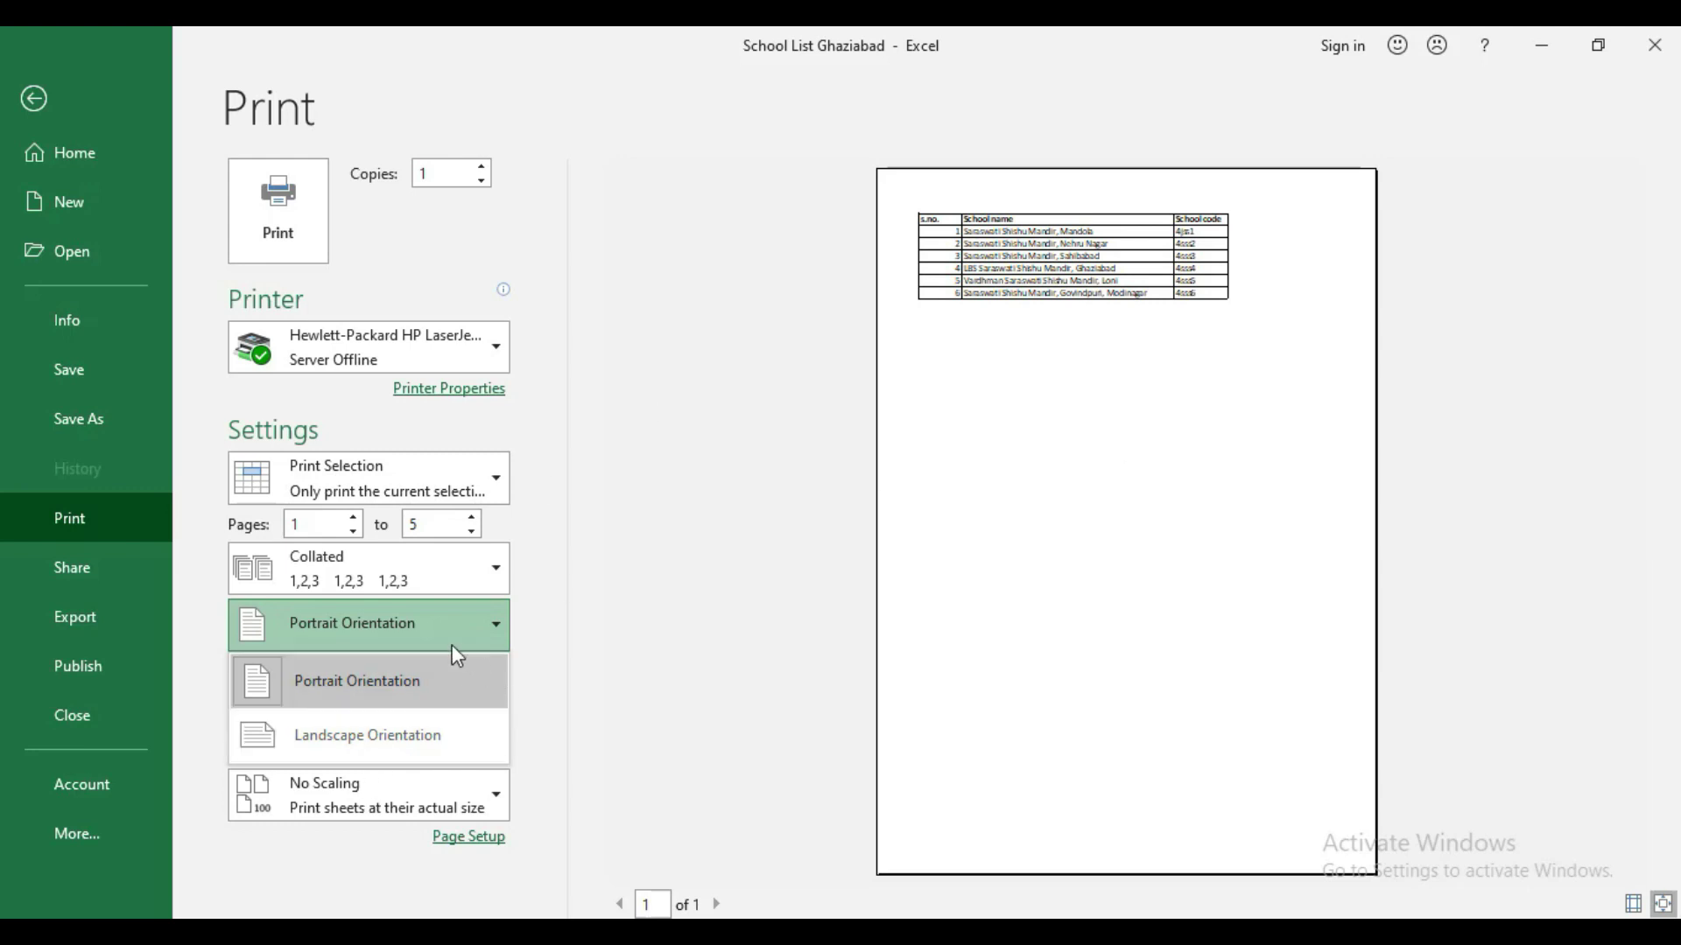
{"action": "left_click", "coordinate": [452, 647]}
{"action": "left_click", "coordinate": [461, 647]}
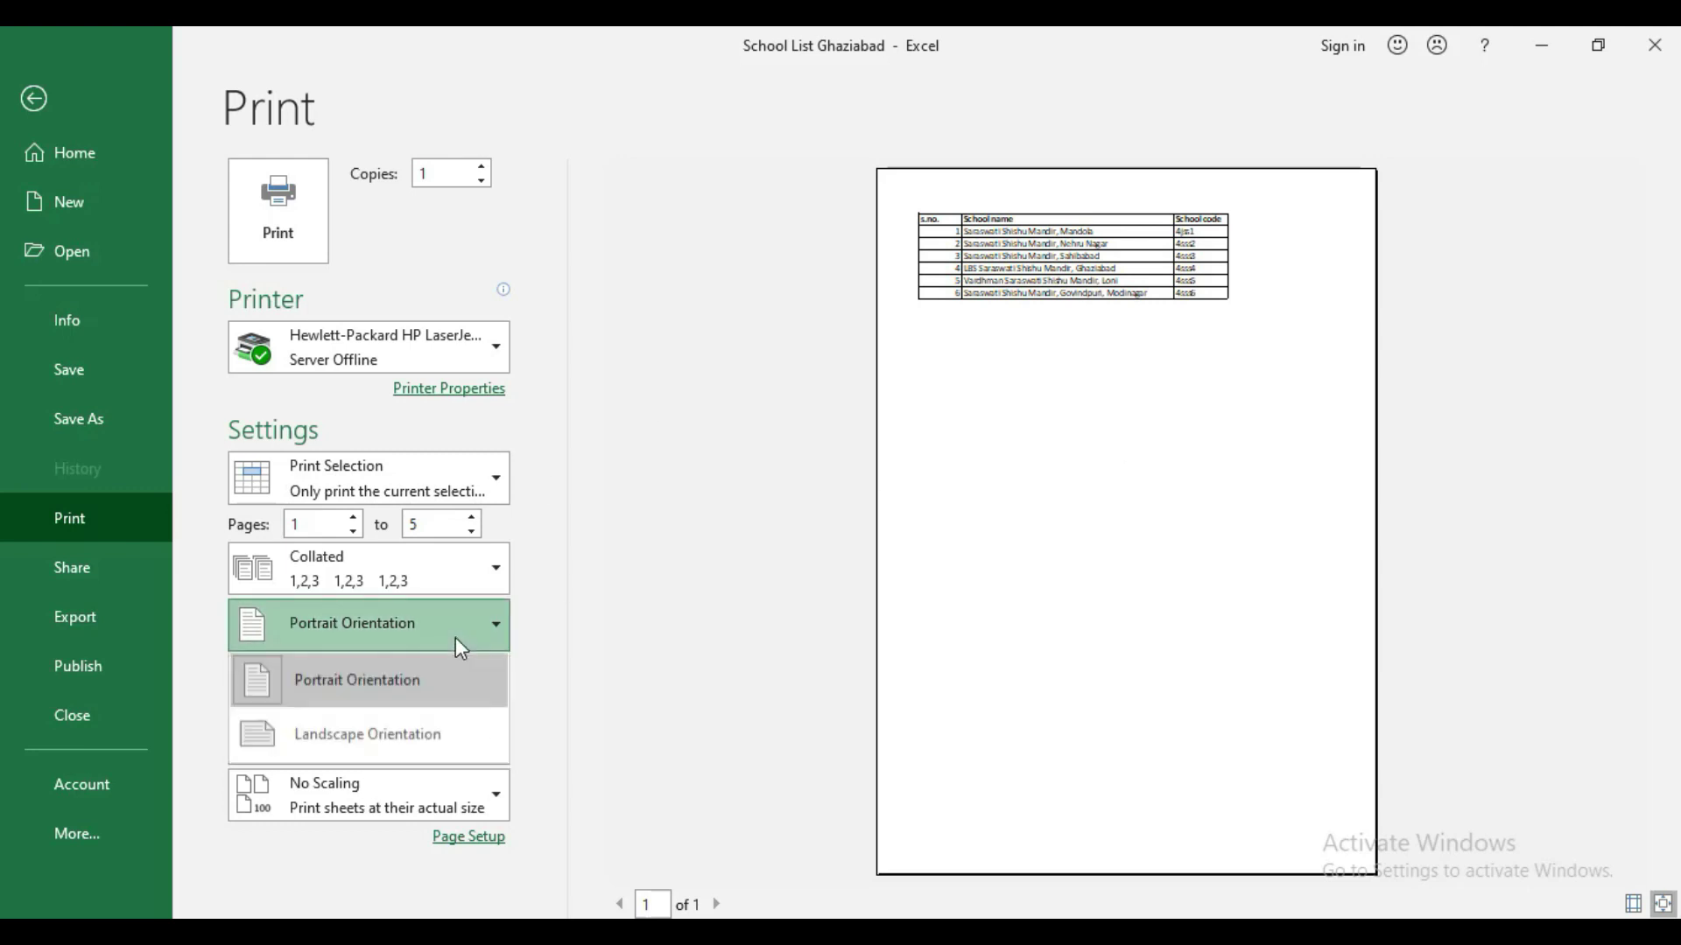
{"action": "left_click", "coordinate": [399, 740]}
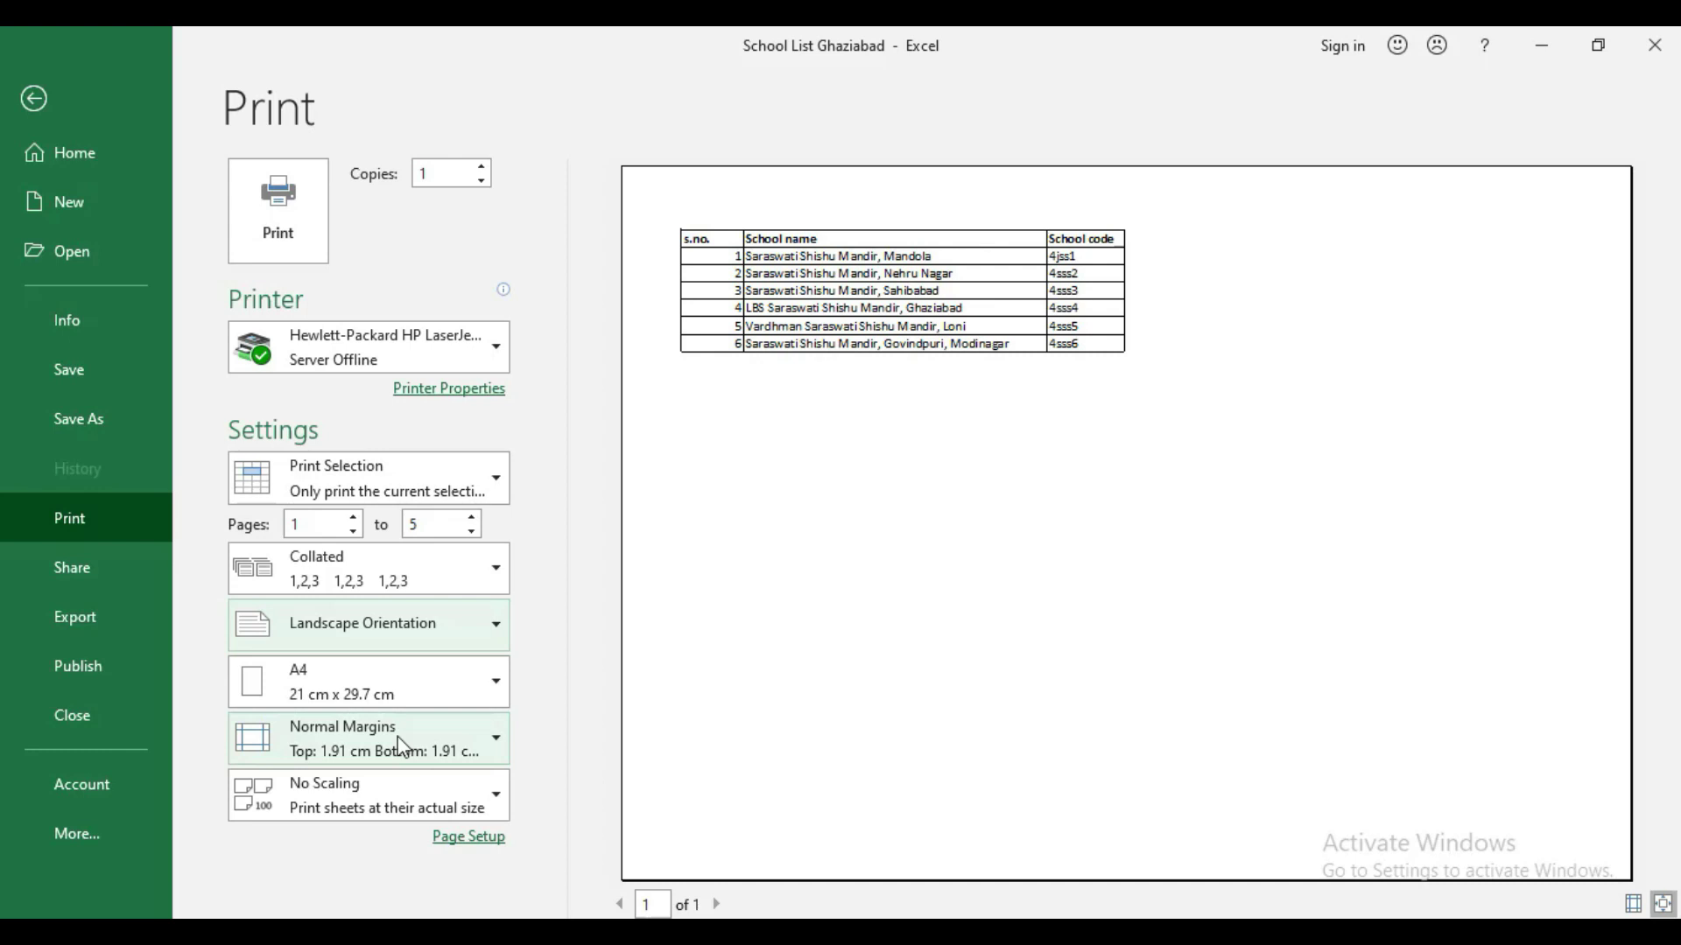
{"action": "left_click", "coordinate": [469, 641]}
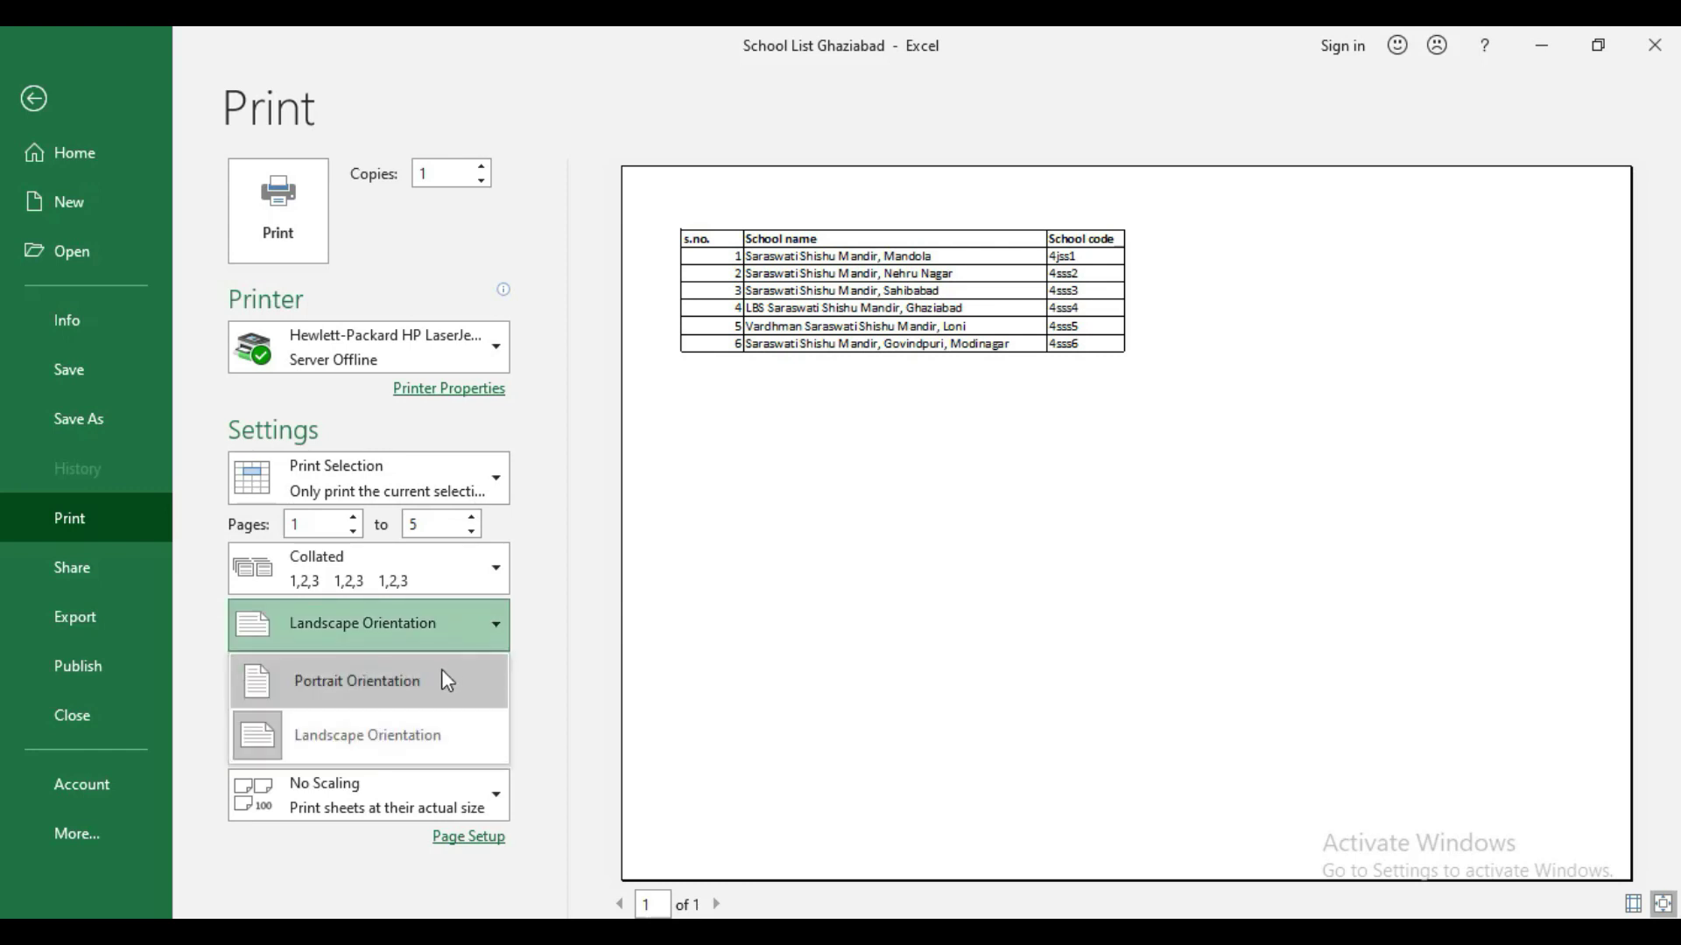
{"action": "left_click", "coordinate": [445, 682]}
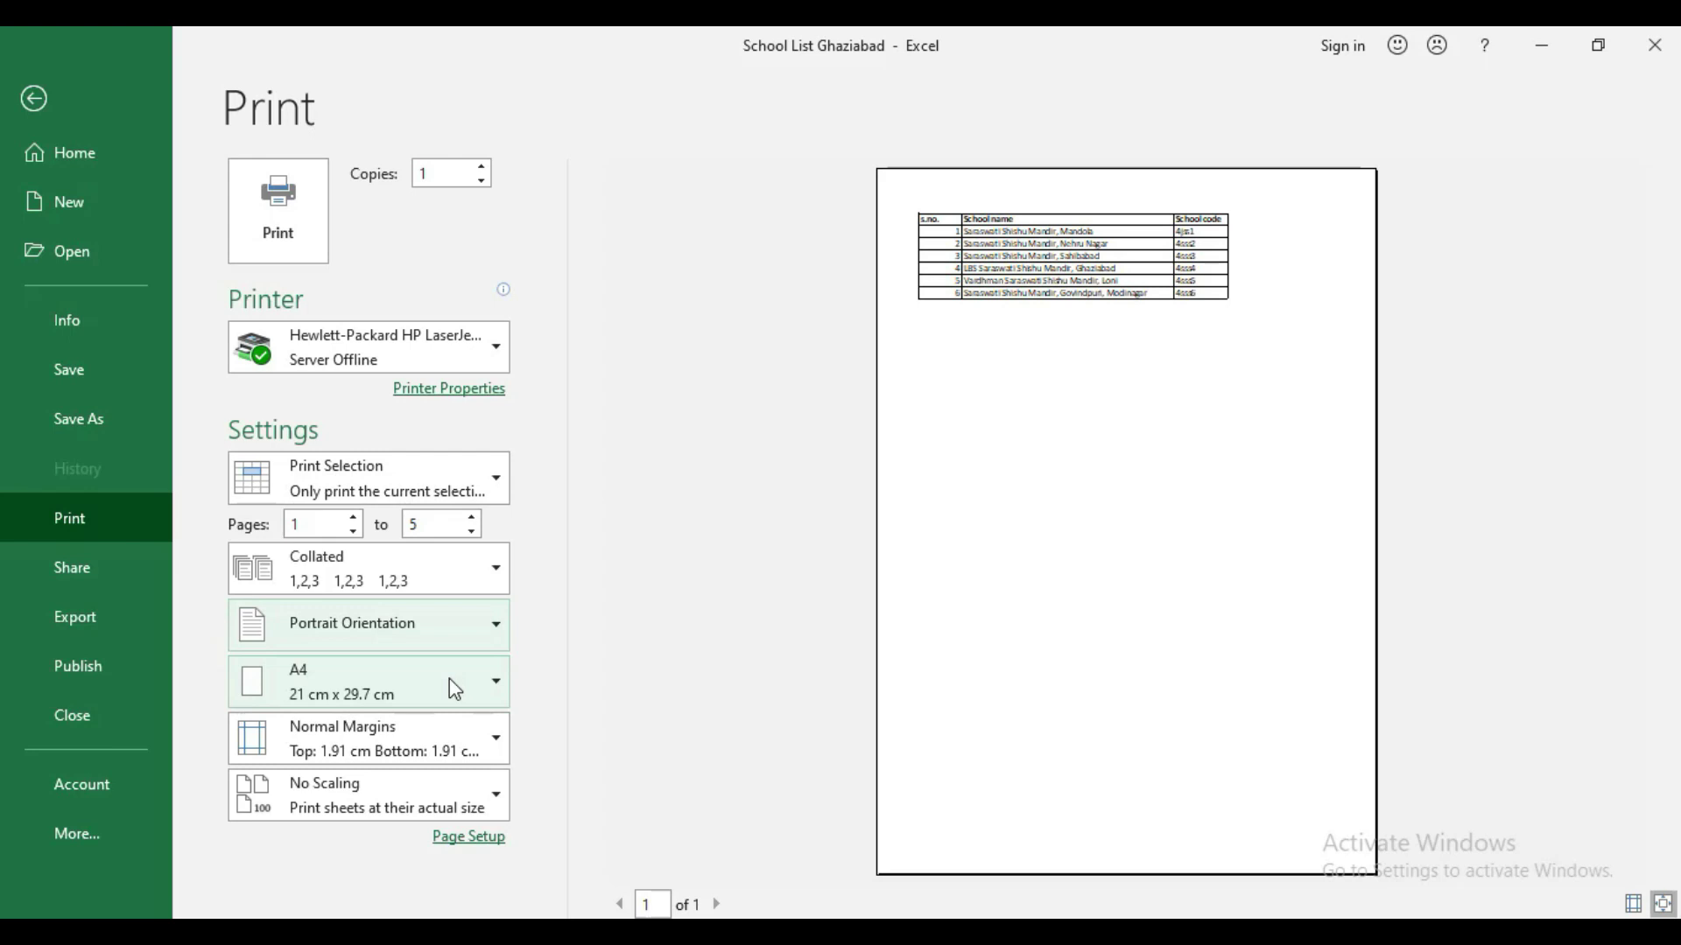
{"action": "left_click", "coordinate": [455, 689]}
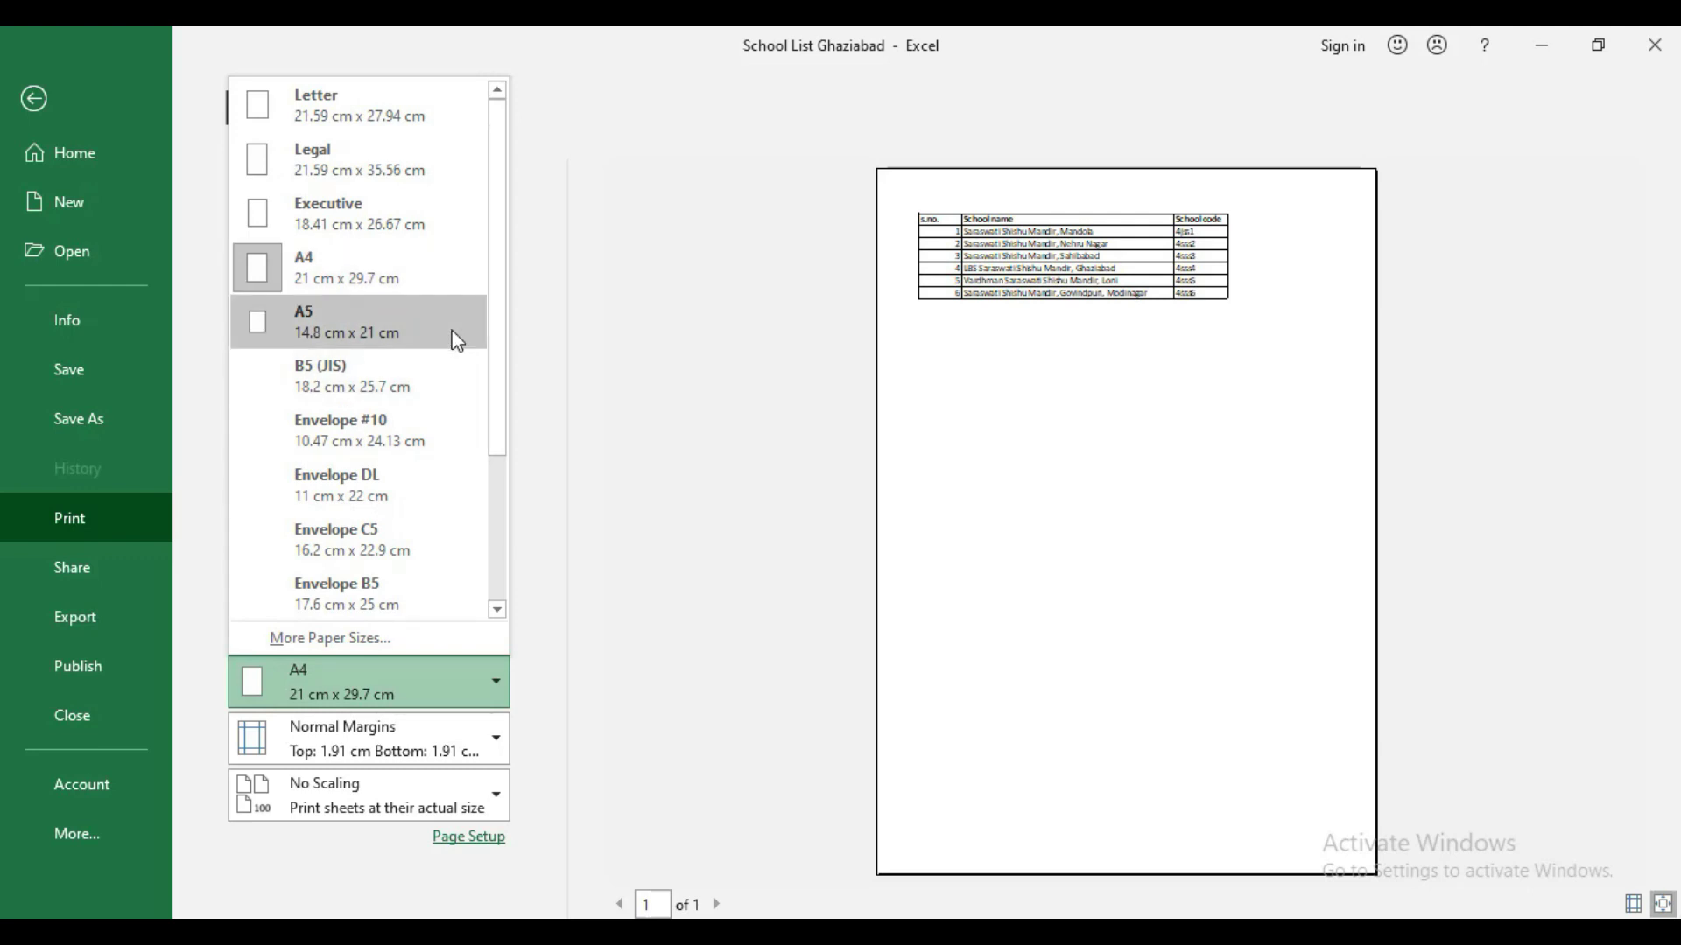
{"action": "left_click", "coordinate": [448, 264]}
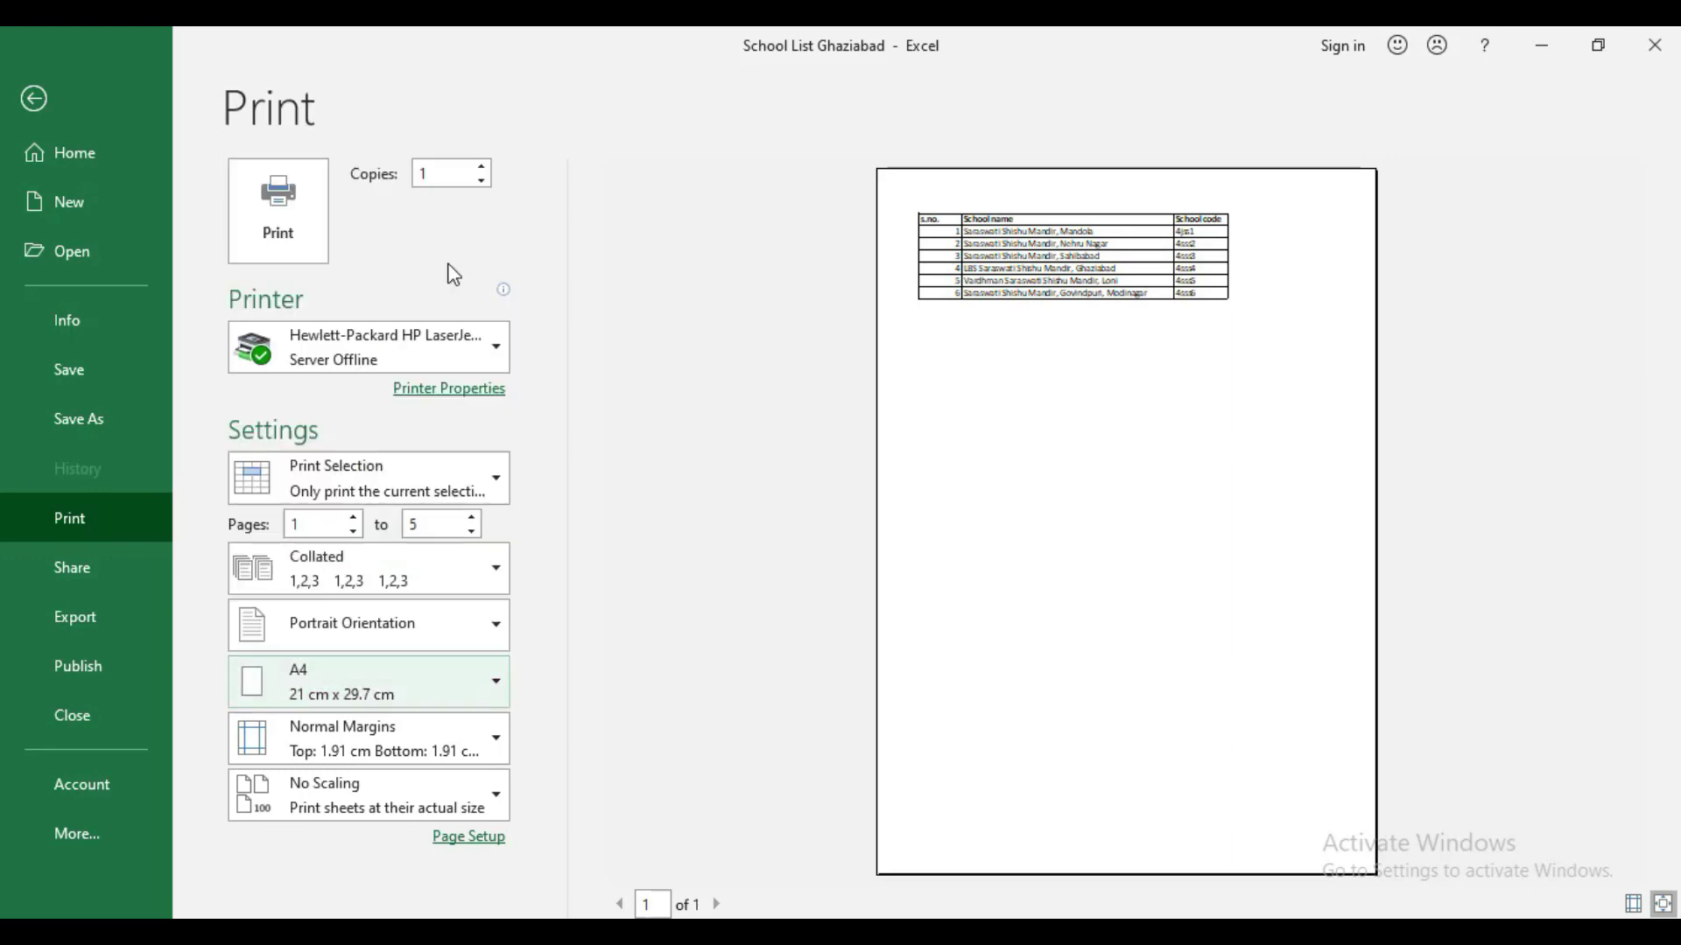
{"action": "left_click", "coordinate": [459, 683]}
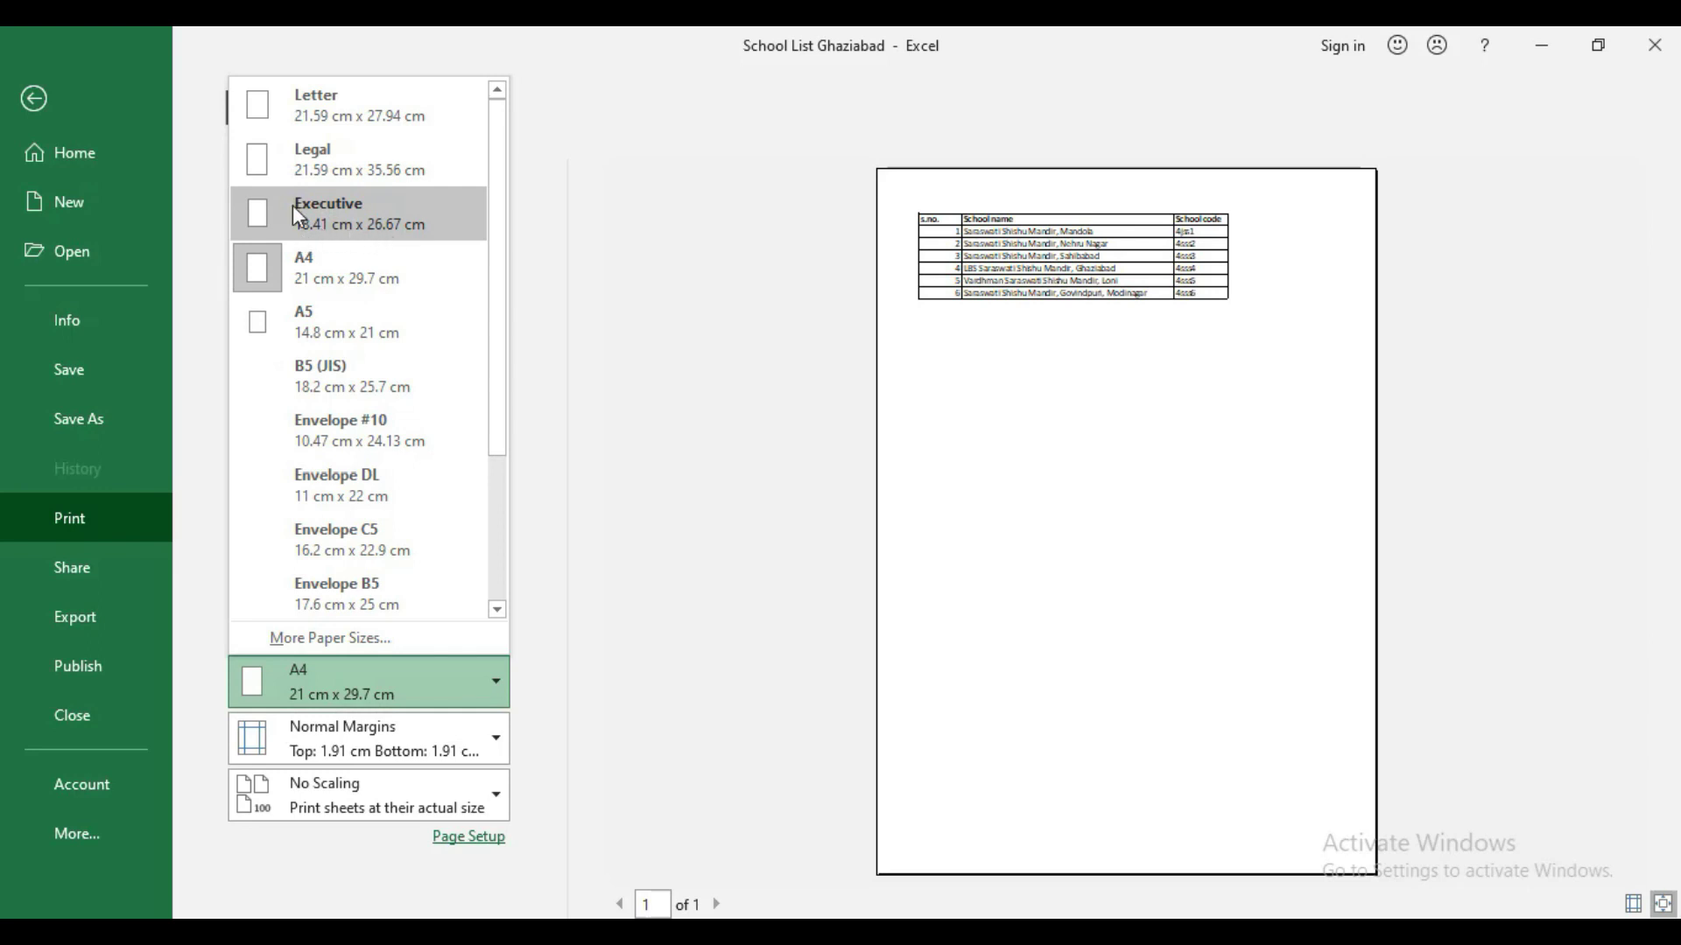
{"action": "left_click", "coordinate": [389, 136]}
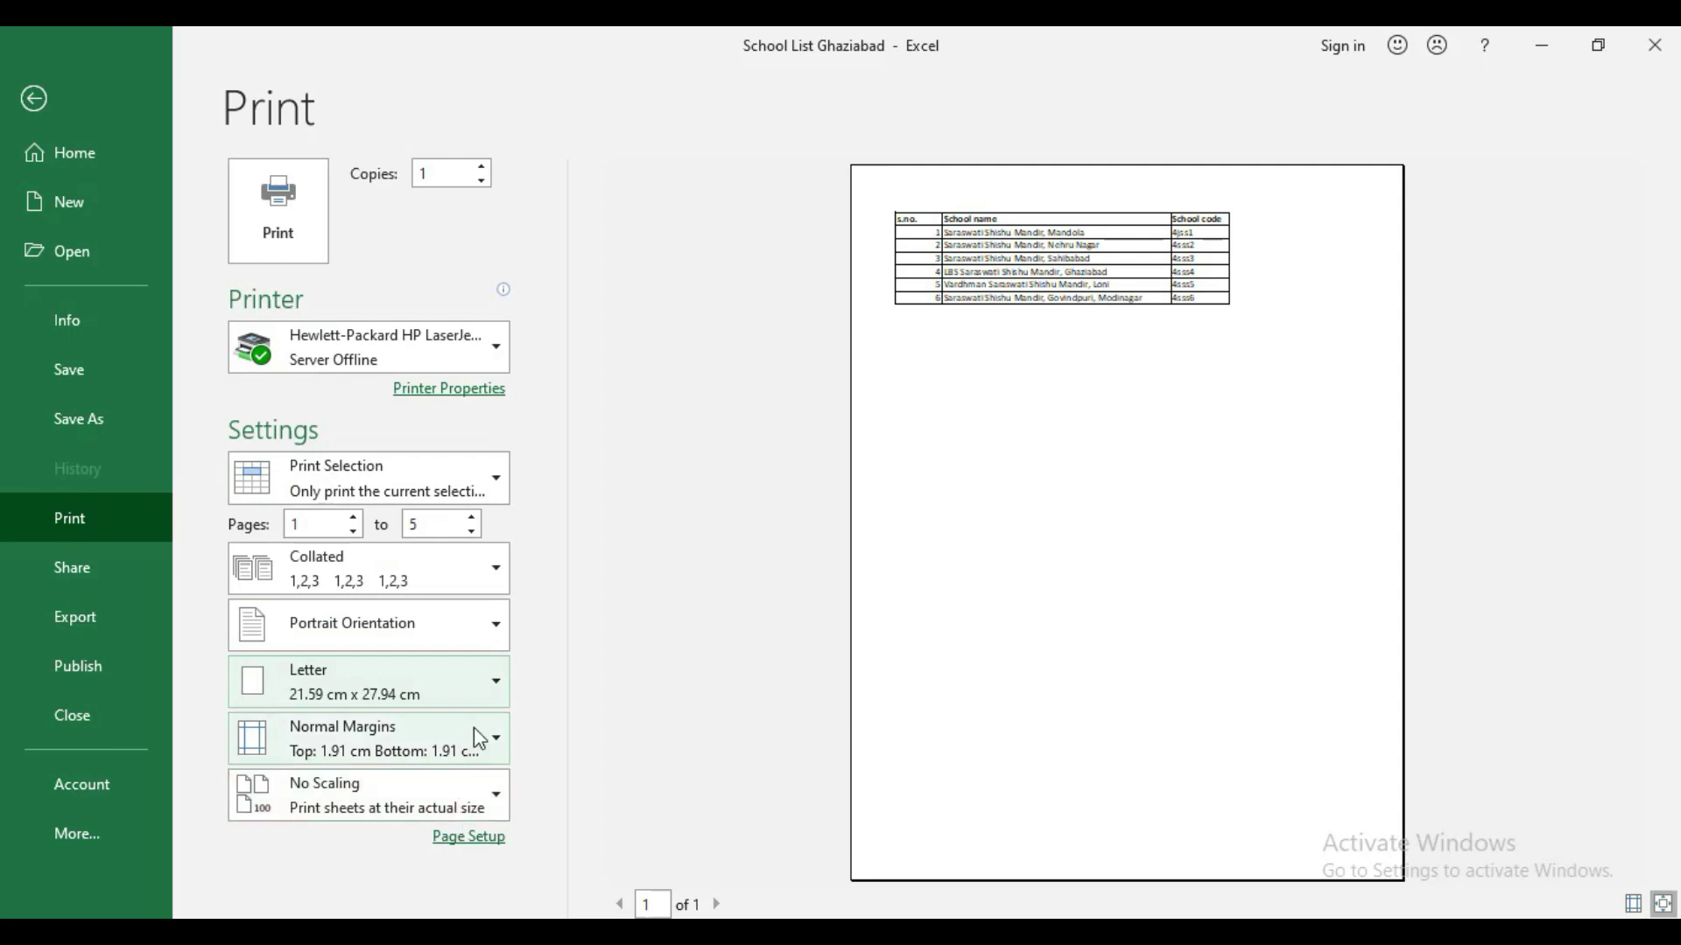
{"action": "left_click", "coordinate": [488, 692]}
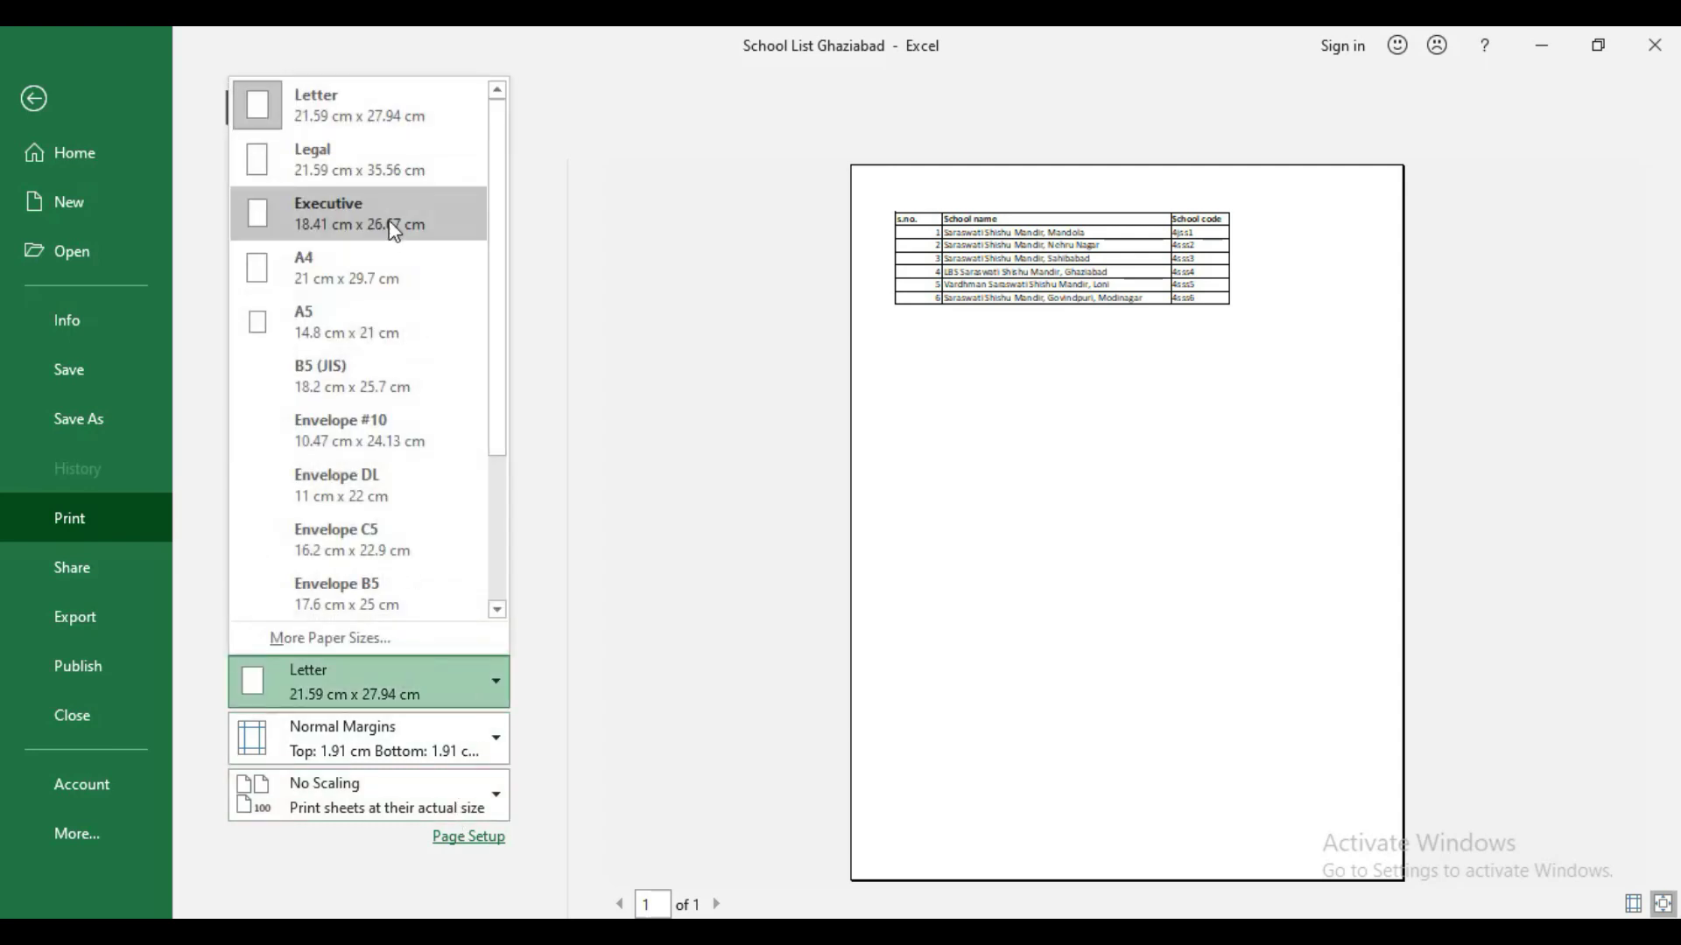
{"action": "left_click", "coordinate": [358, 278]}
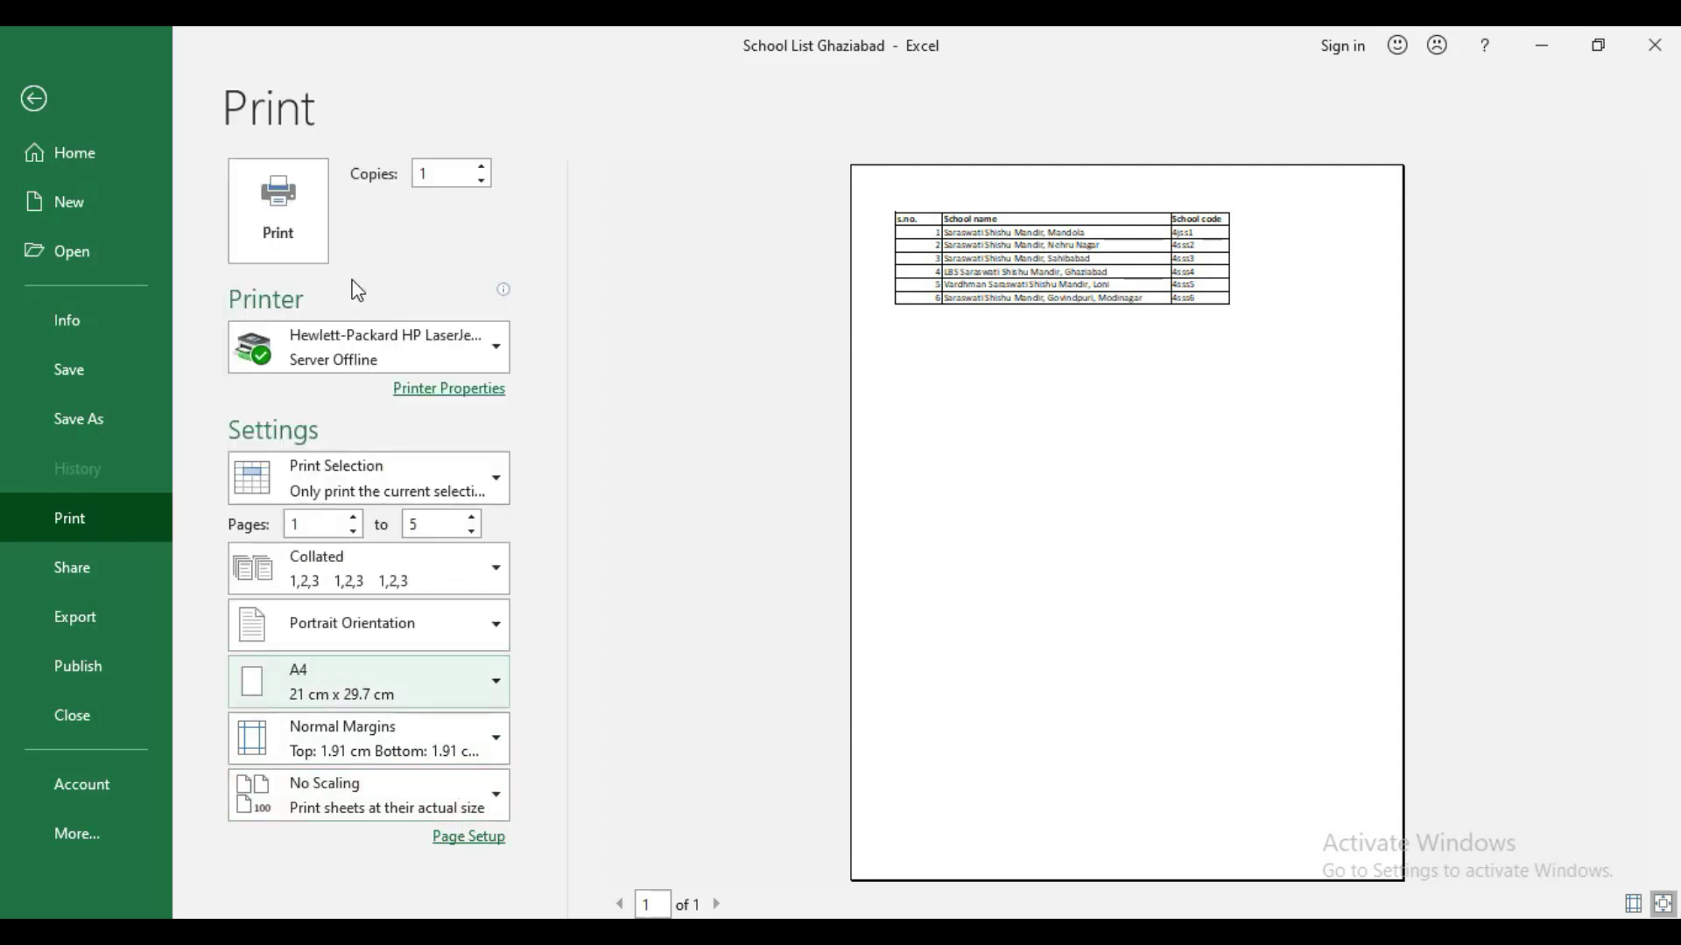
{"action": "left_click", "coordinate": [475, 683]}
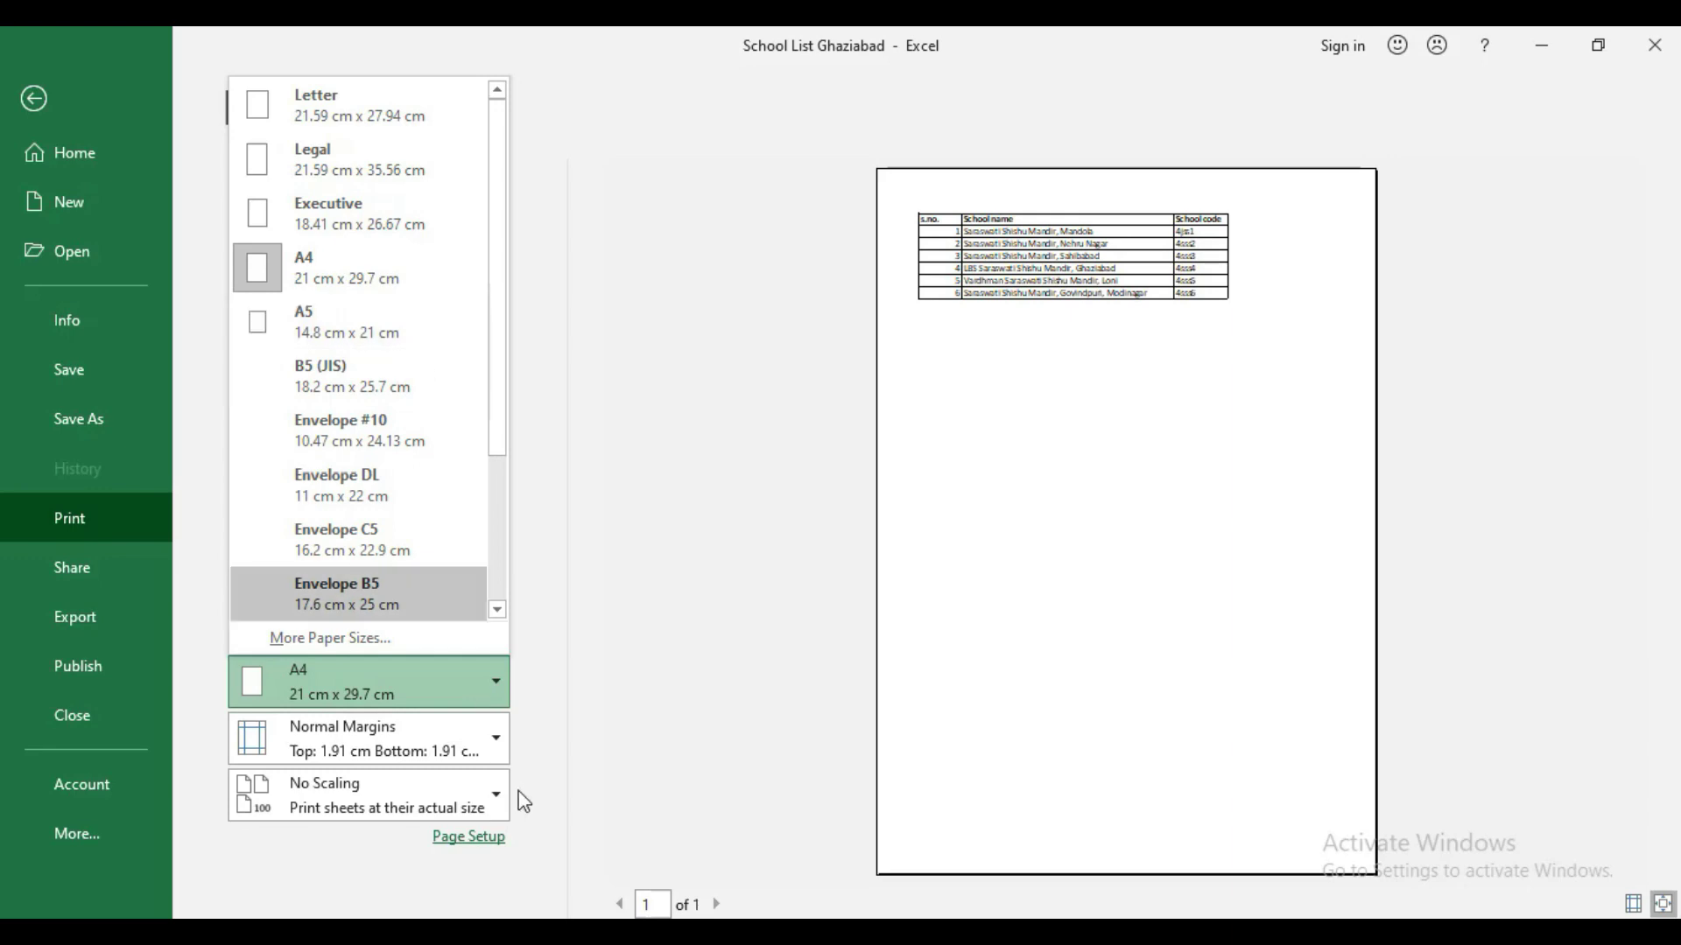
{"action": "left_click", "coordinate": [635, 704]}
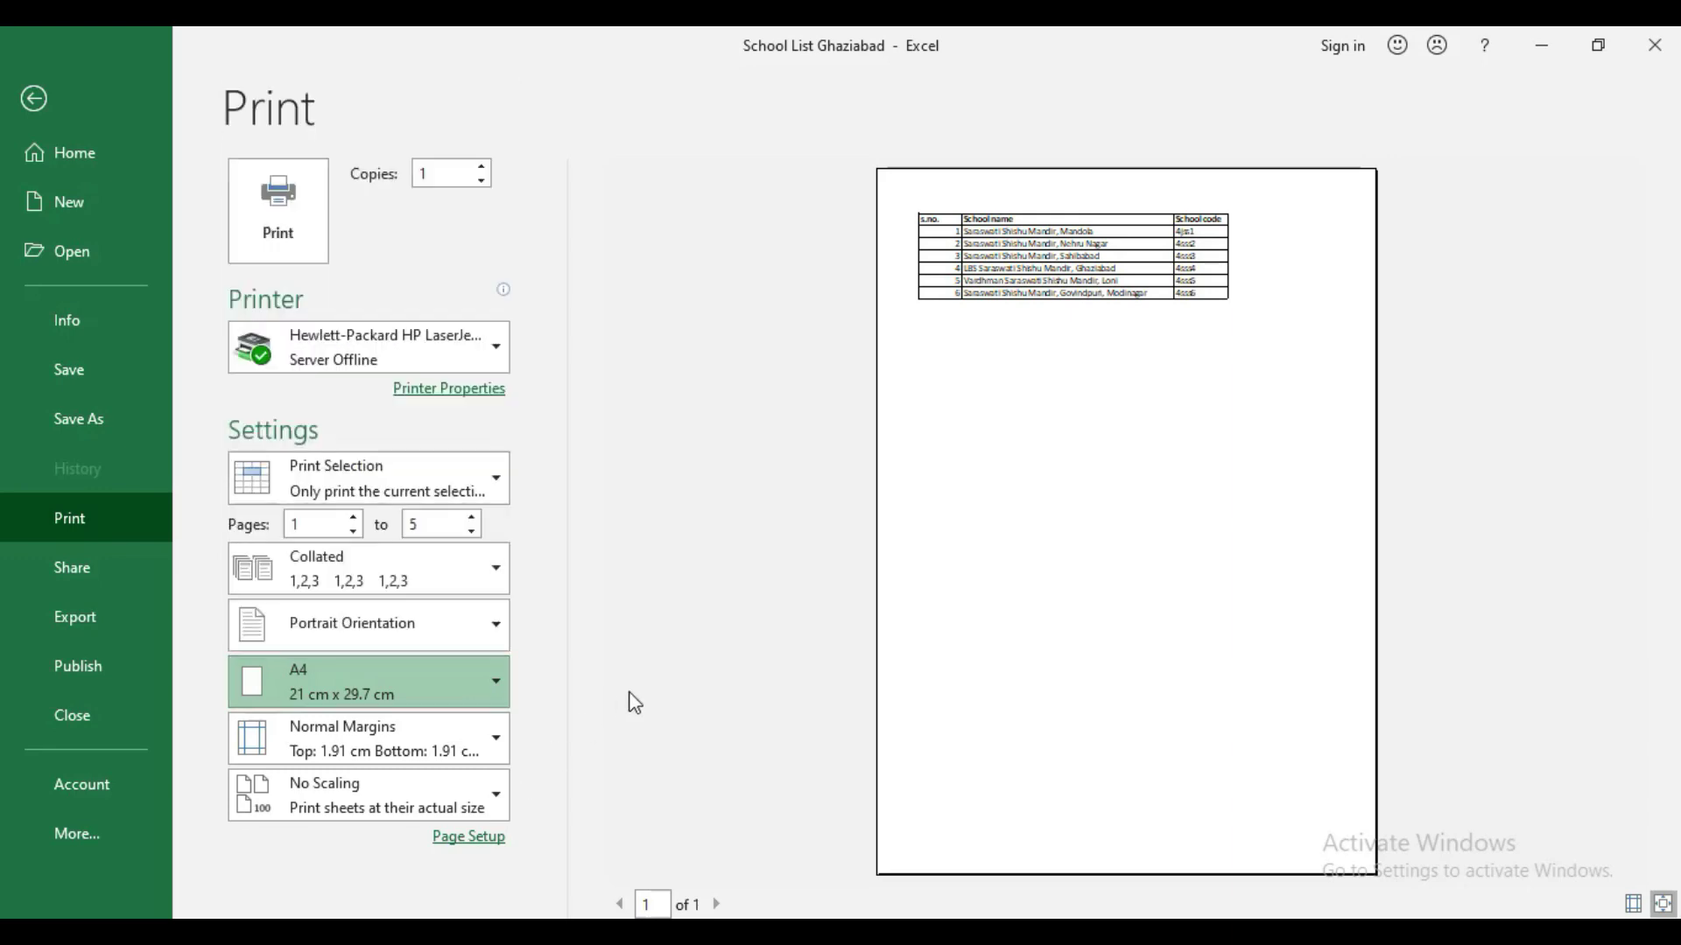
Step: Apply Narrow margins, then open Custom Margins in the Page Setup dialog
{"action": "left_click", "coordinate": [496, 751]}
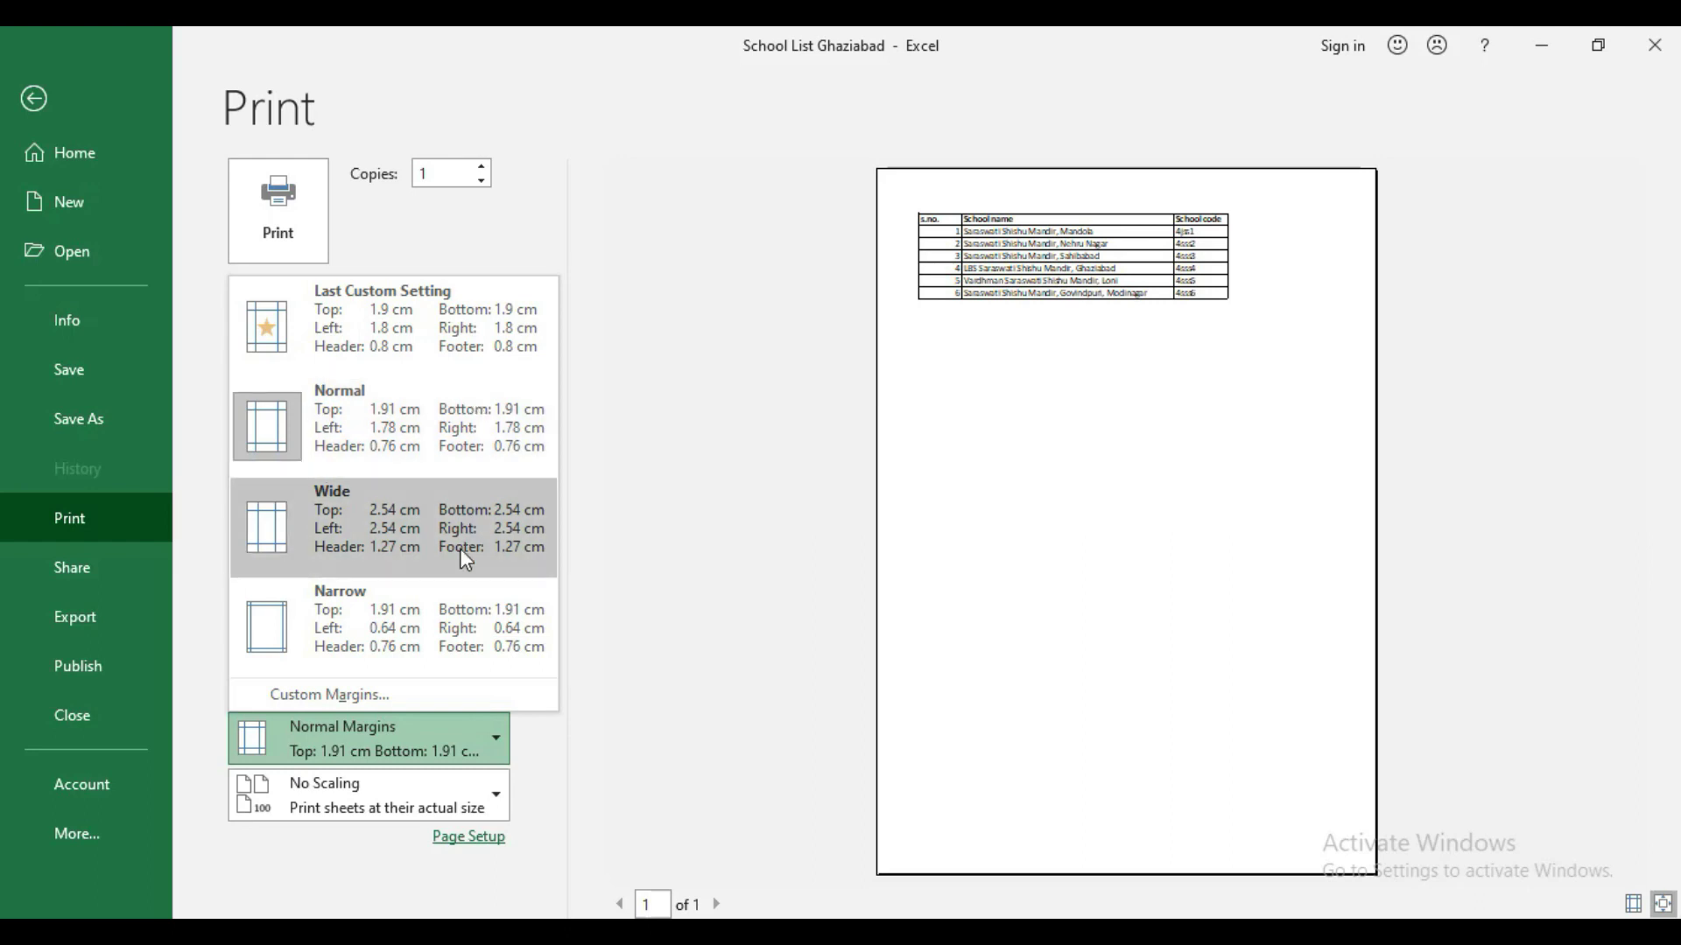
{"action": "left_click", "coordinate": [462, 620]}
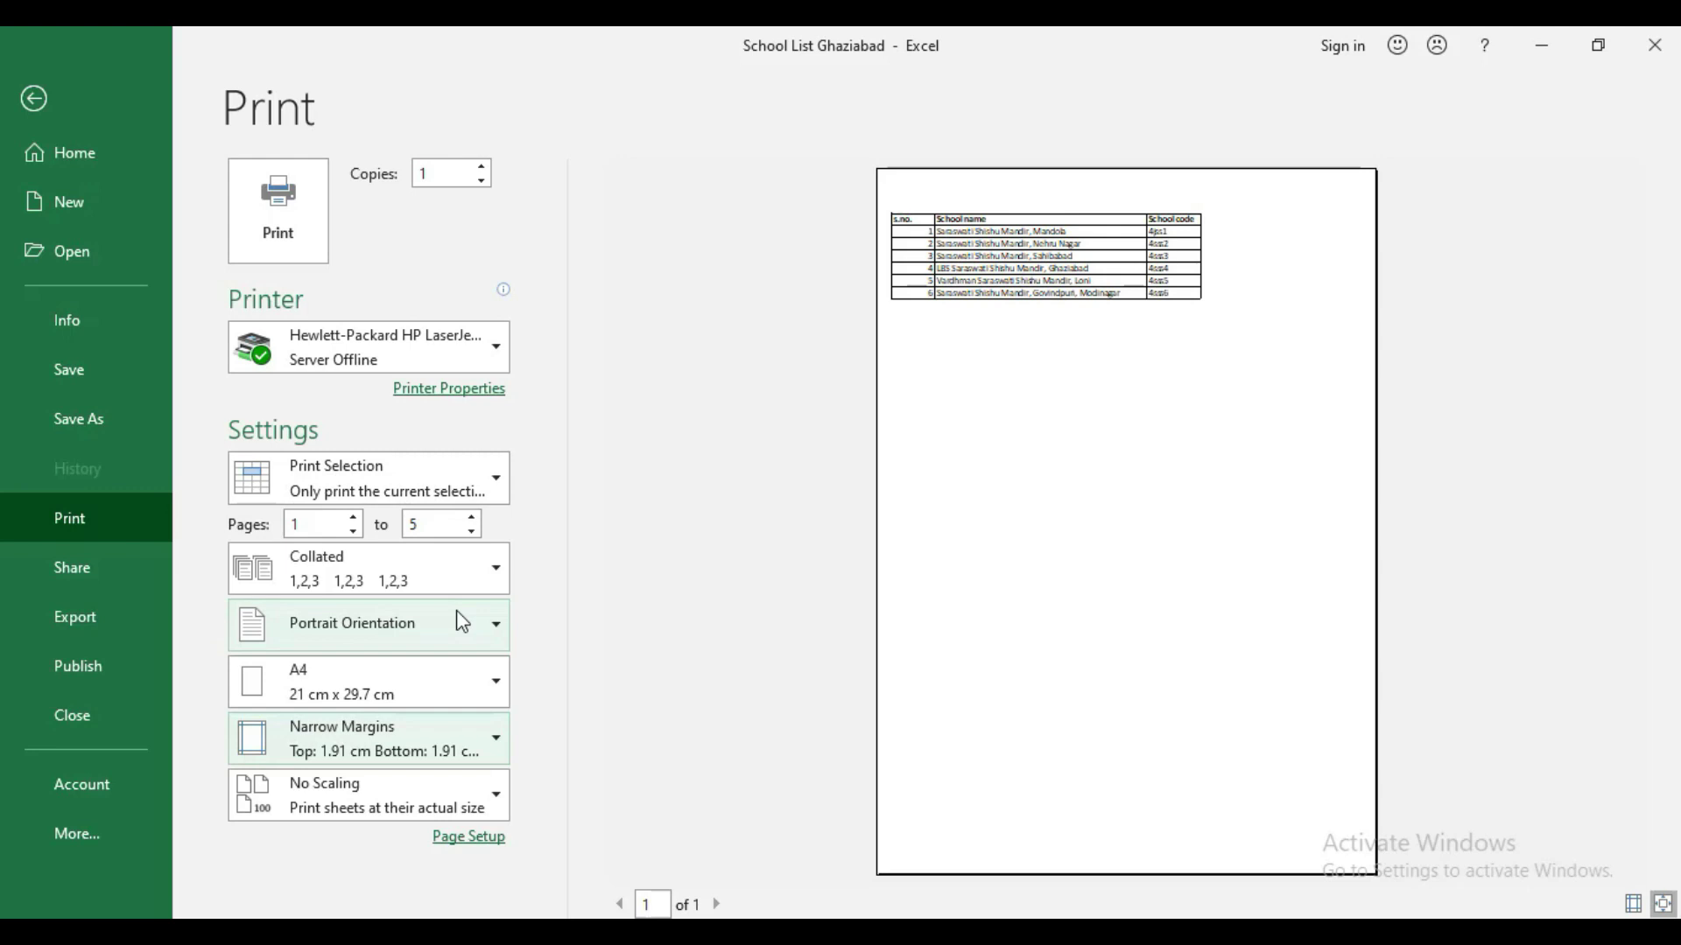
{"action": "left_click", "coordinate": [455, 750]}
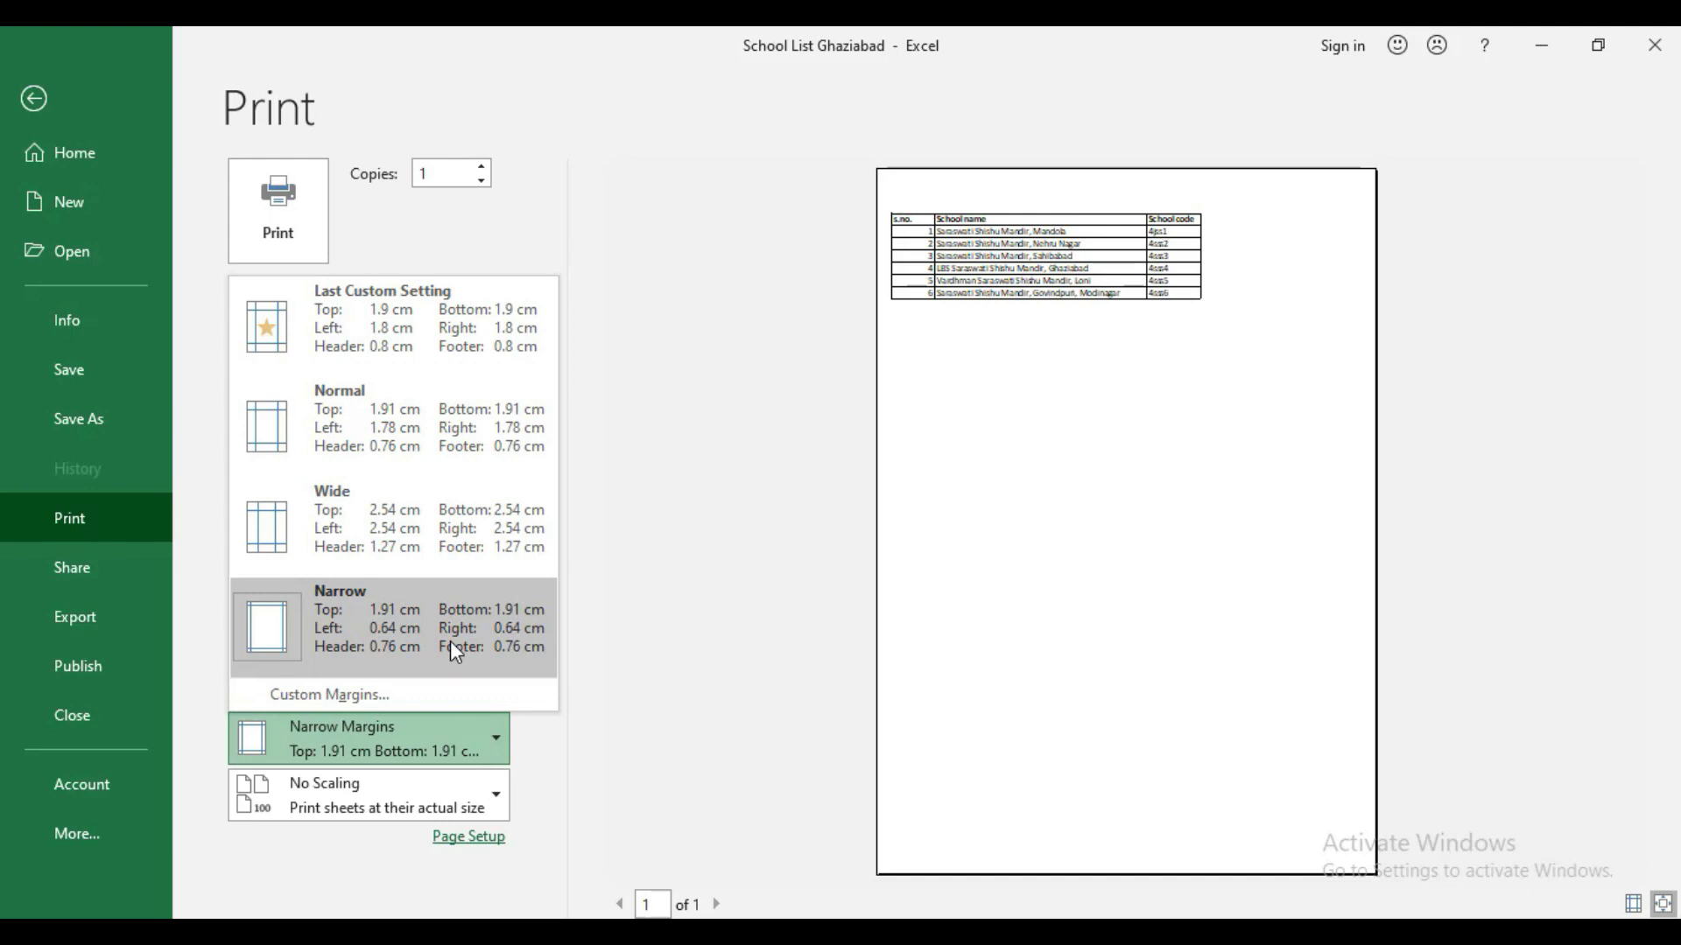
{"action": "left_click", "coordinate": [413, 696]}
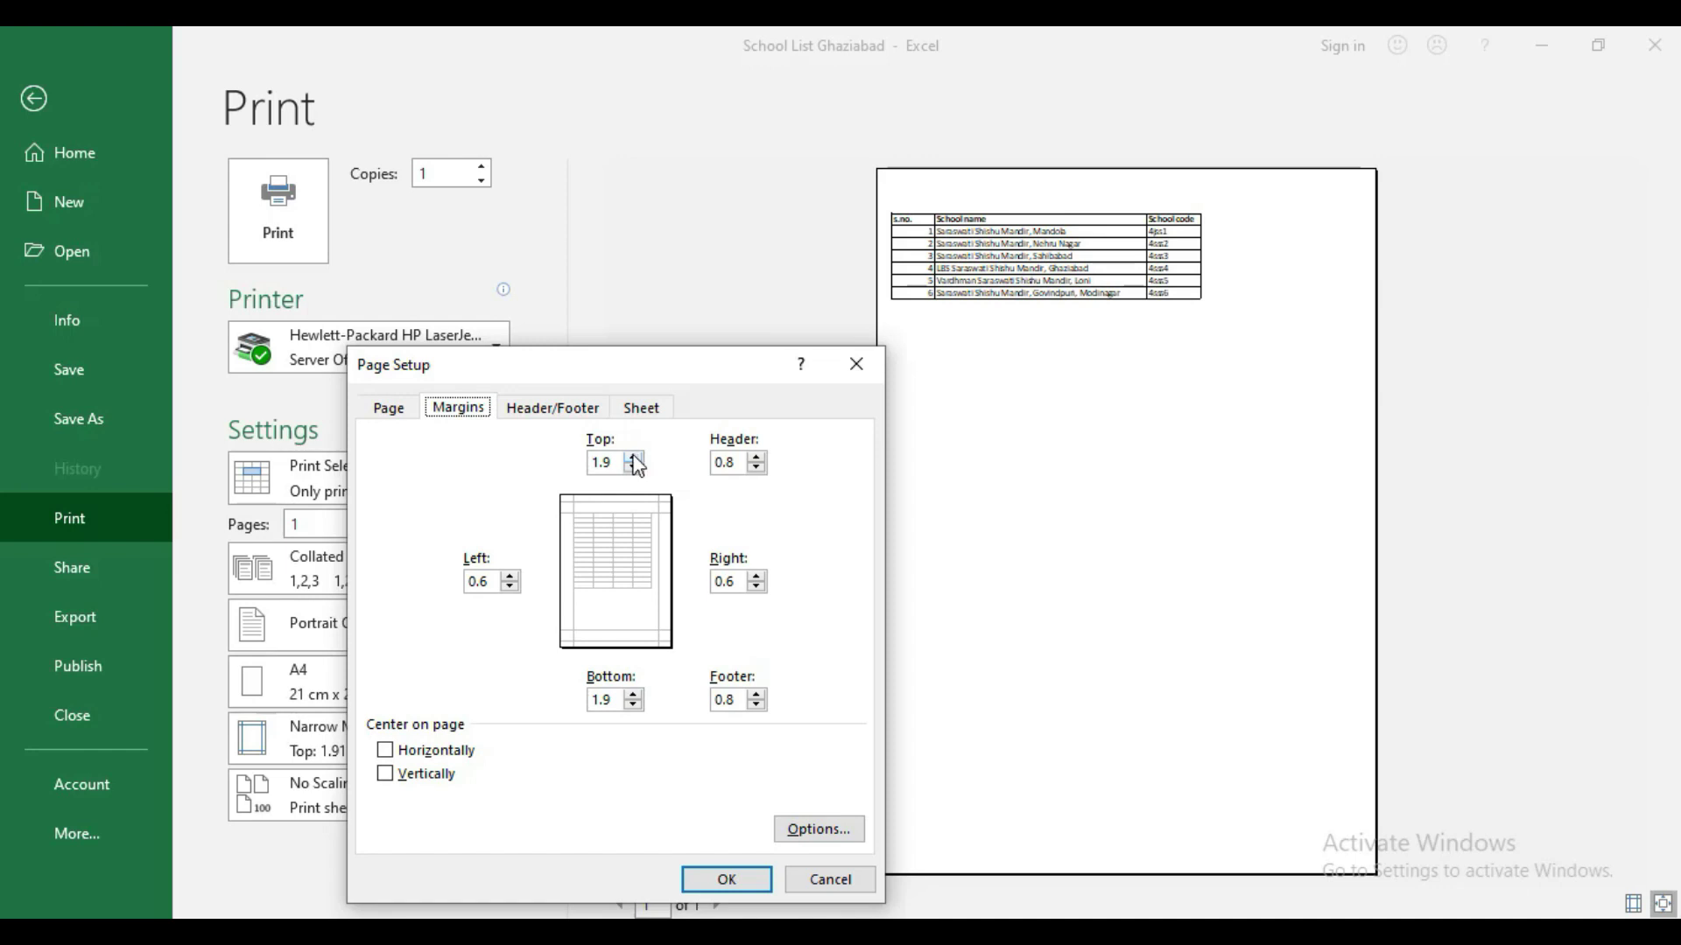
Step: Set the top and bottom margins to 0.4 cm in Page Setup and apply
{"action": "left_click", "coordinate": [634, 458]}
{"action": "left_click", "coordinate": [634, 470]}
{"action": "double_click", "coordinate": [634, 705]}
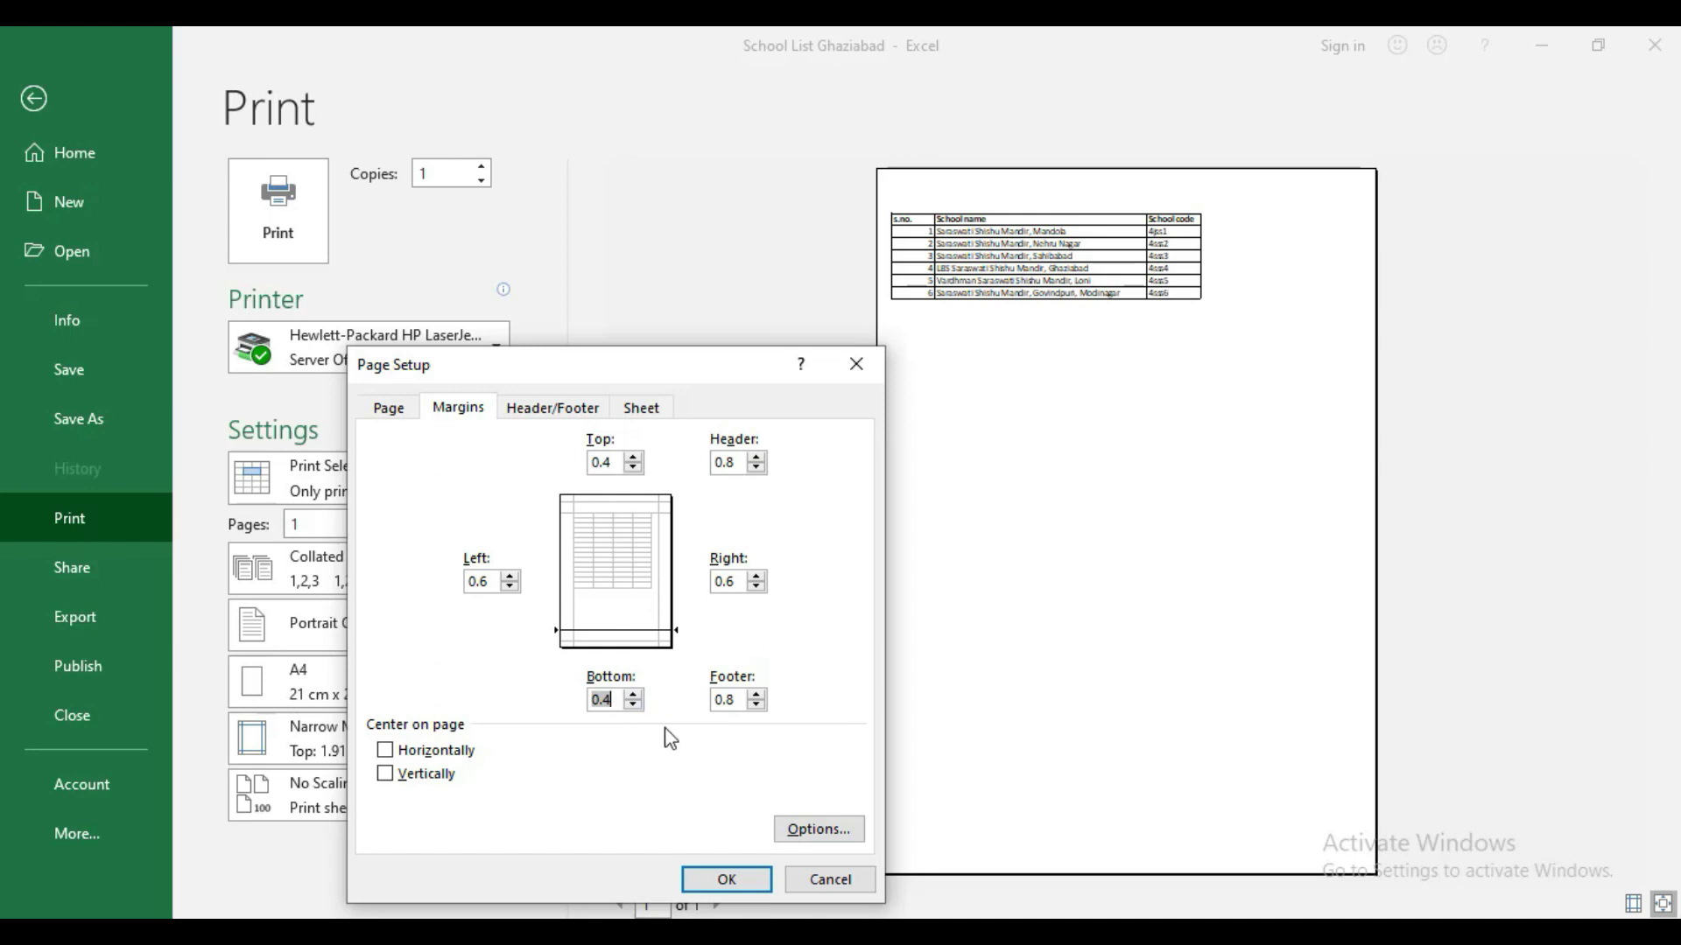
{"action": "left_click", "coordinate": [733, 880]}
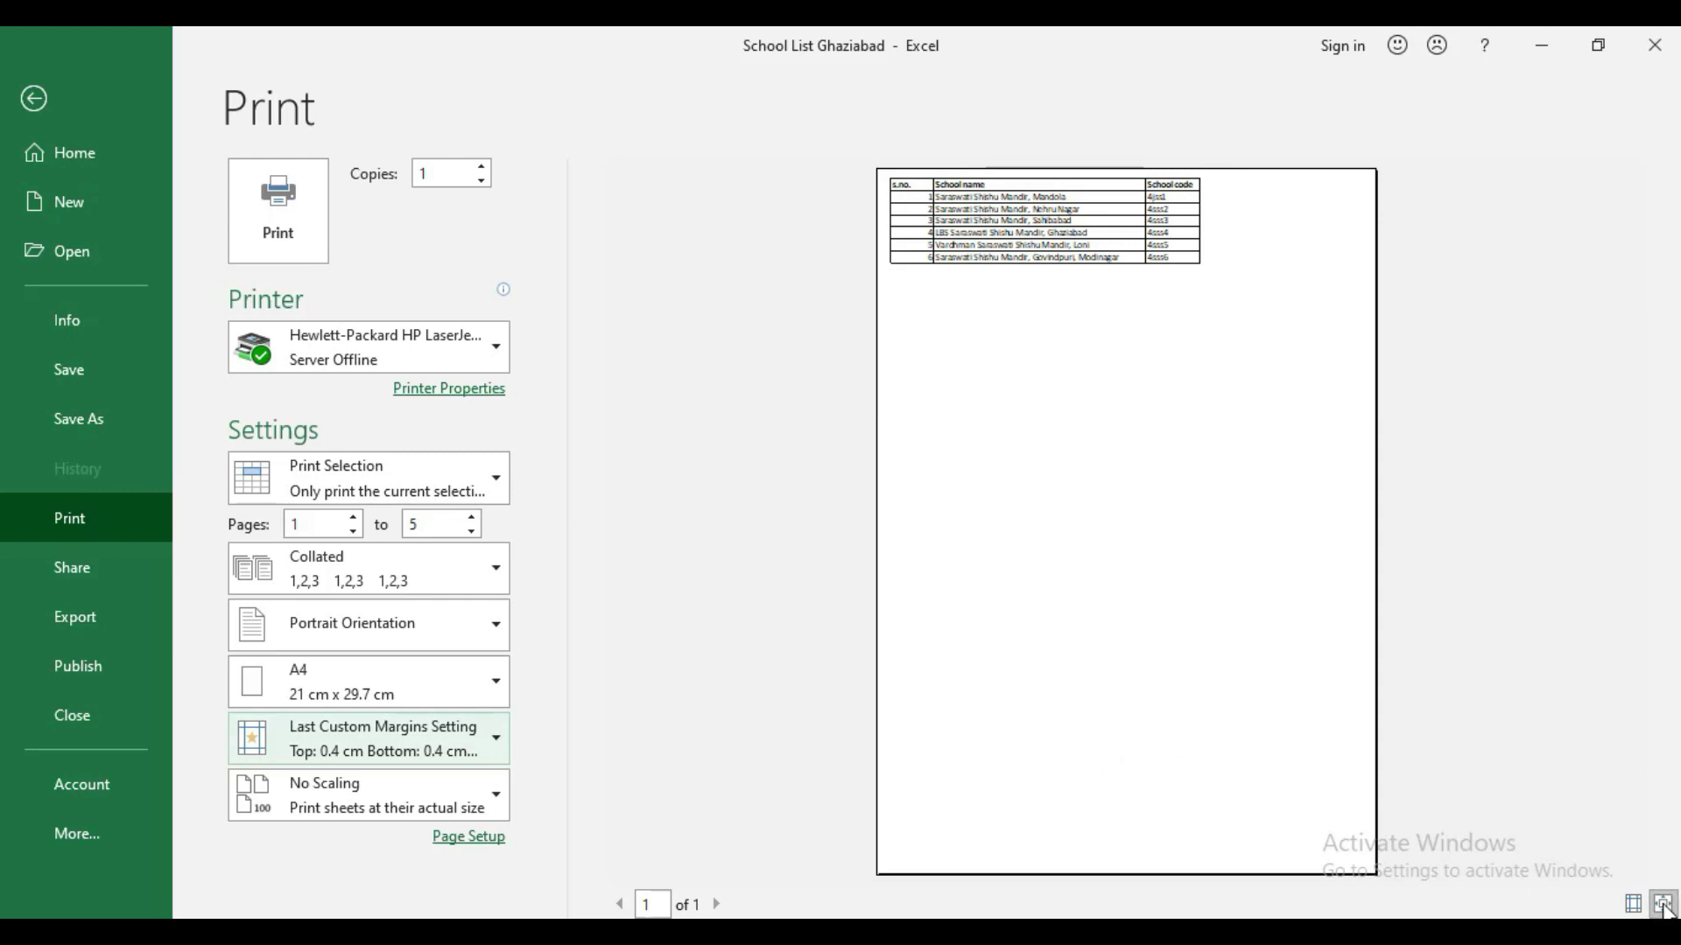
Step: Drag the right margin to 0.69 cm and widen the School code column in the preview
{"action": "left_click", "coordinate": [1664, 905]}
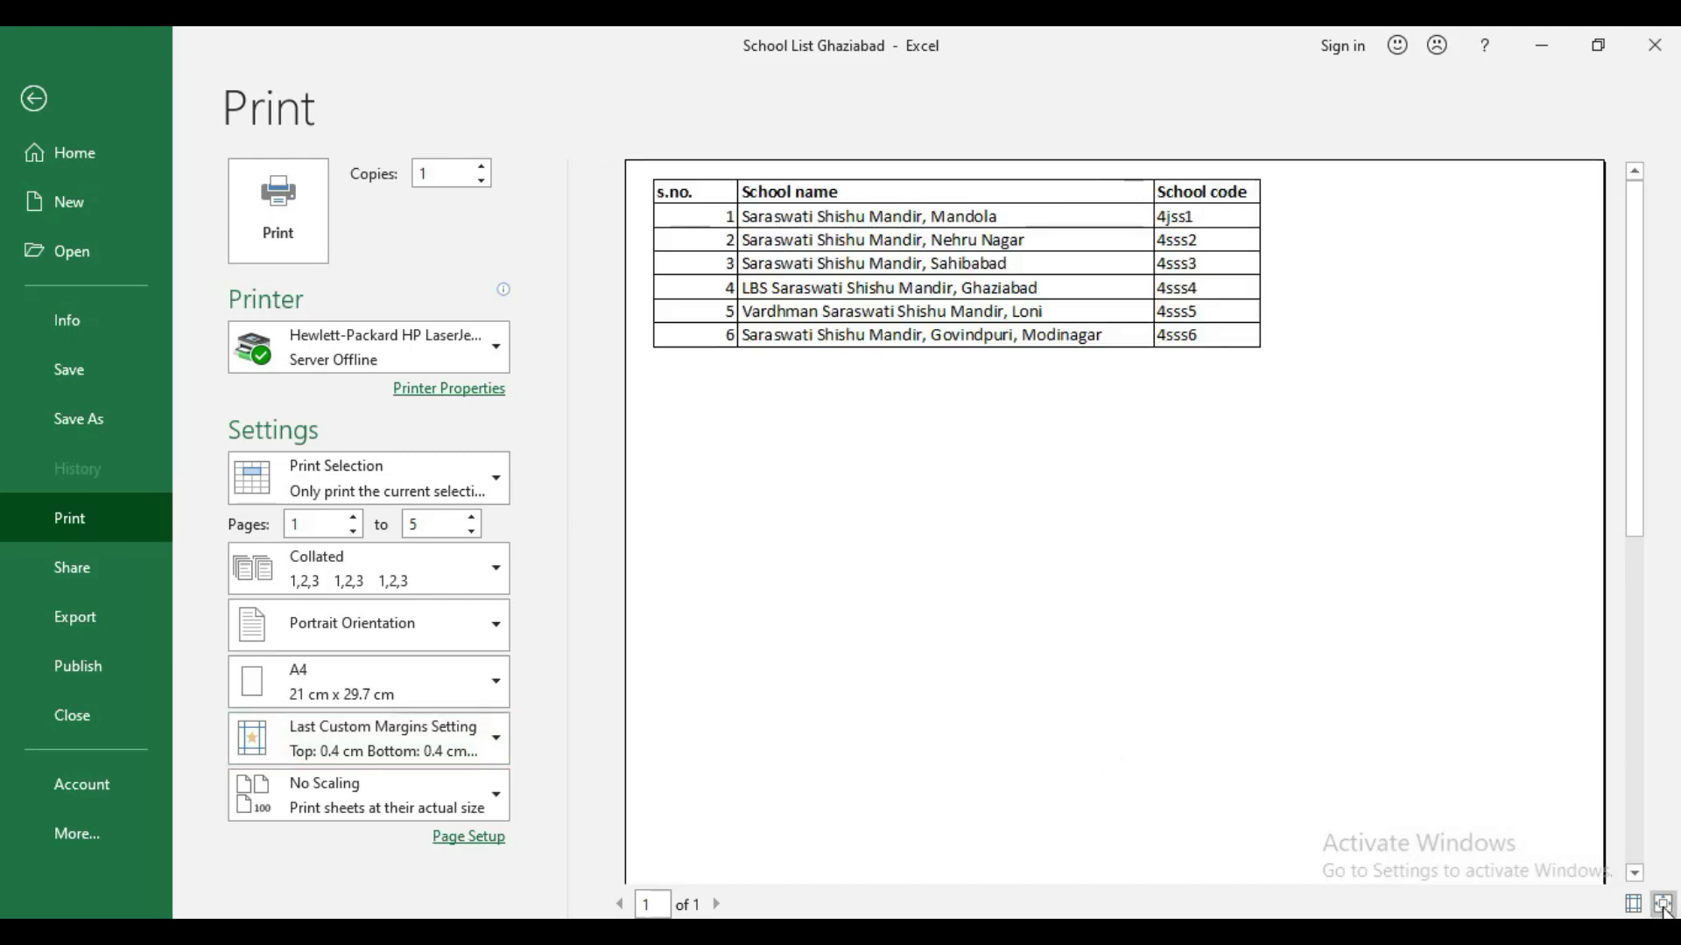
{"action": "left_click", "coordinate": [1637, 907]}
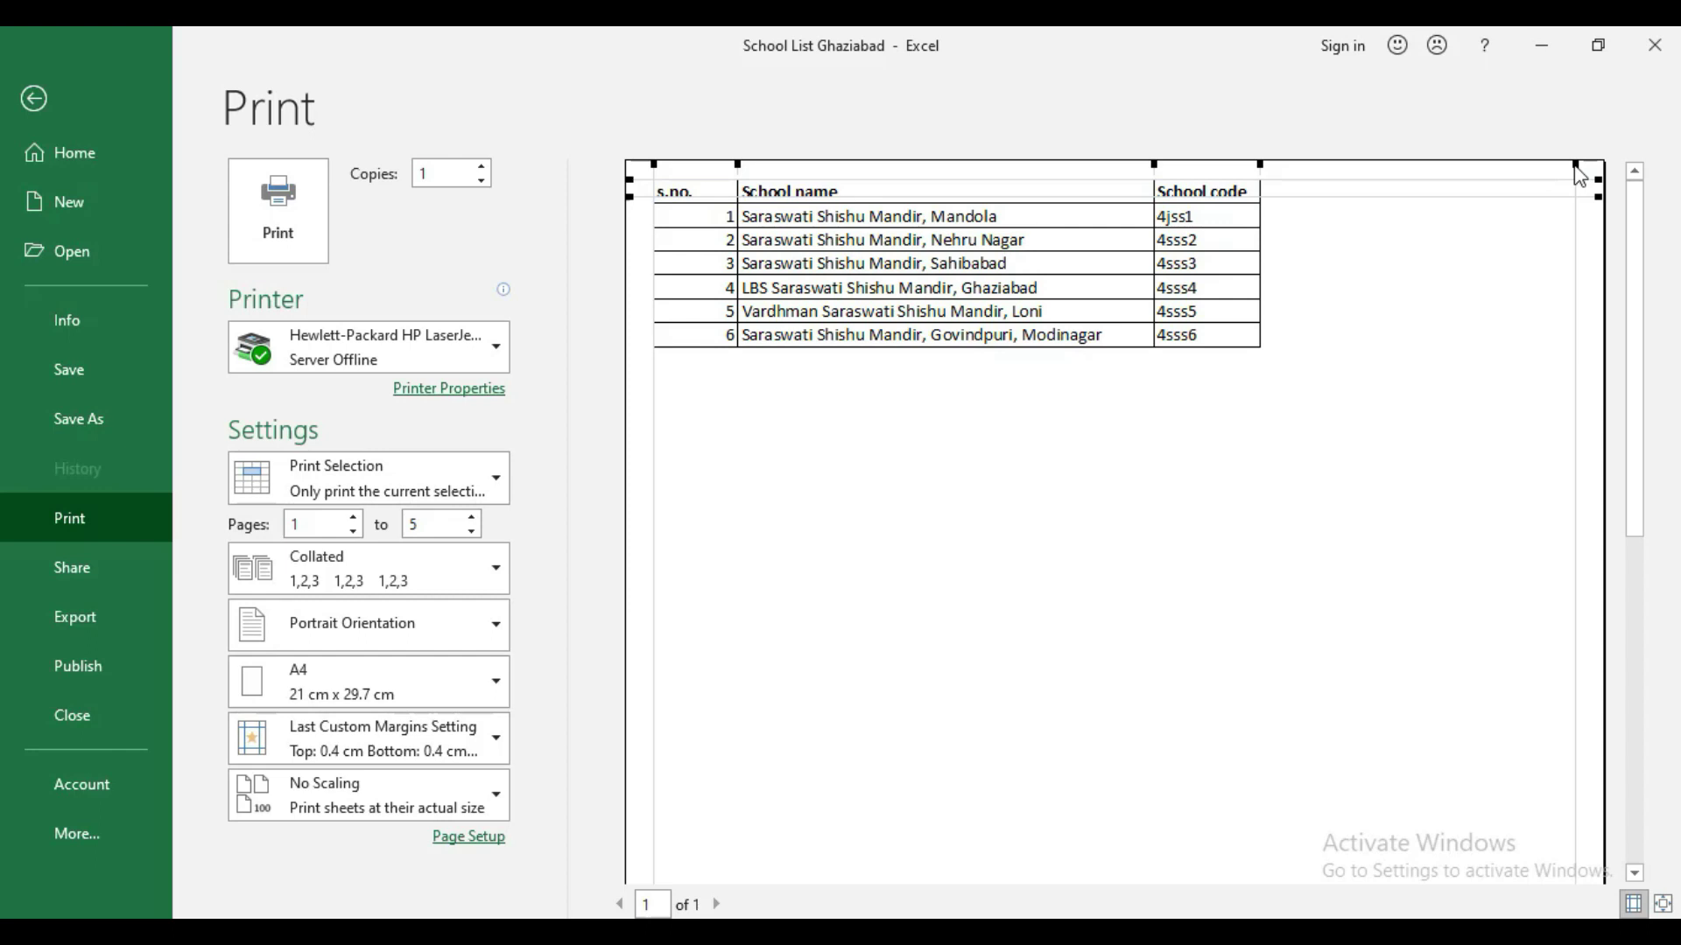
{"action": "mouse_move", "coordinate": [1580, 177]}
{"action": "left_mouse_down"}
{"action": "mouse_move", "coordinate": [1599, 163]}
{"action": "mouse_move", "coordinate": [1521, 180]}
{"action": "left_mouse_up"}
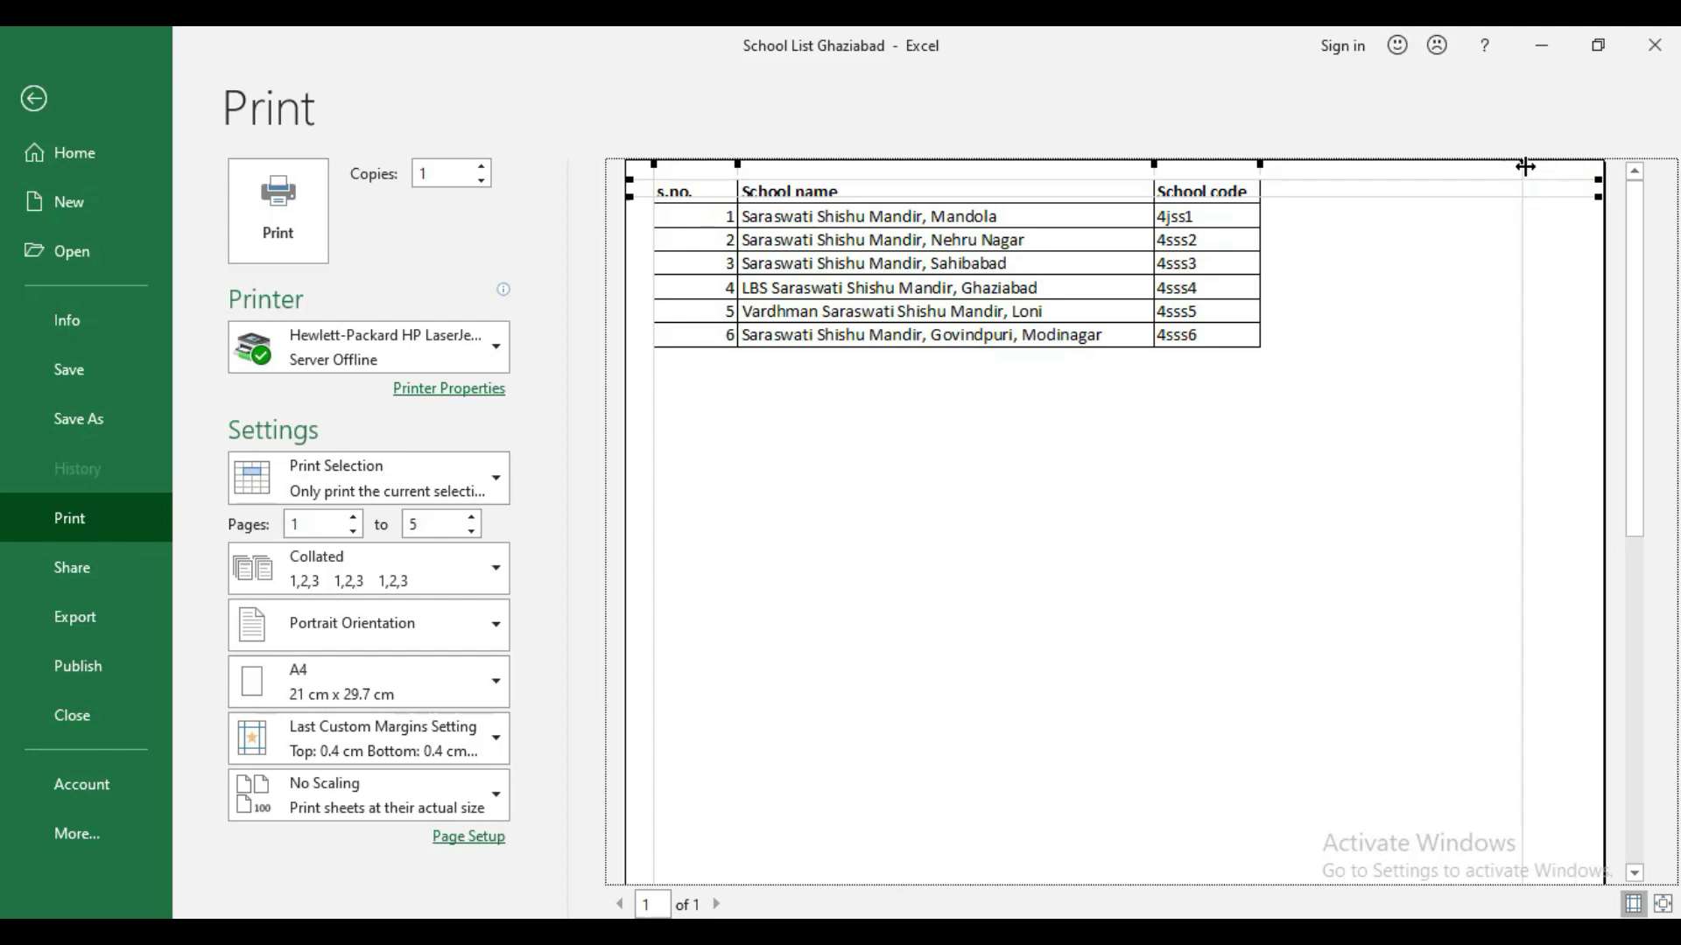
{"action": "left_click_drag", "start_coordinate": [1524, 167], "coordinate": [1572, 167]}
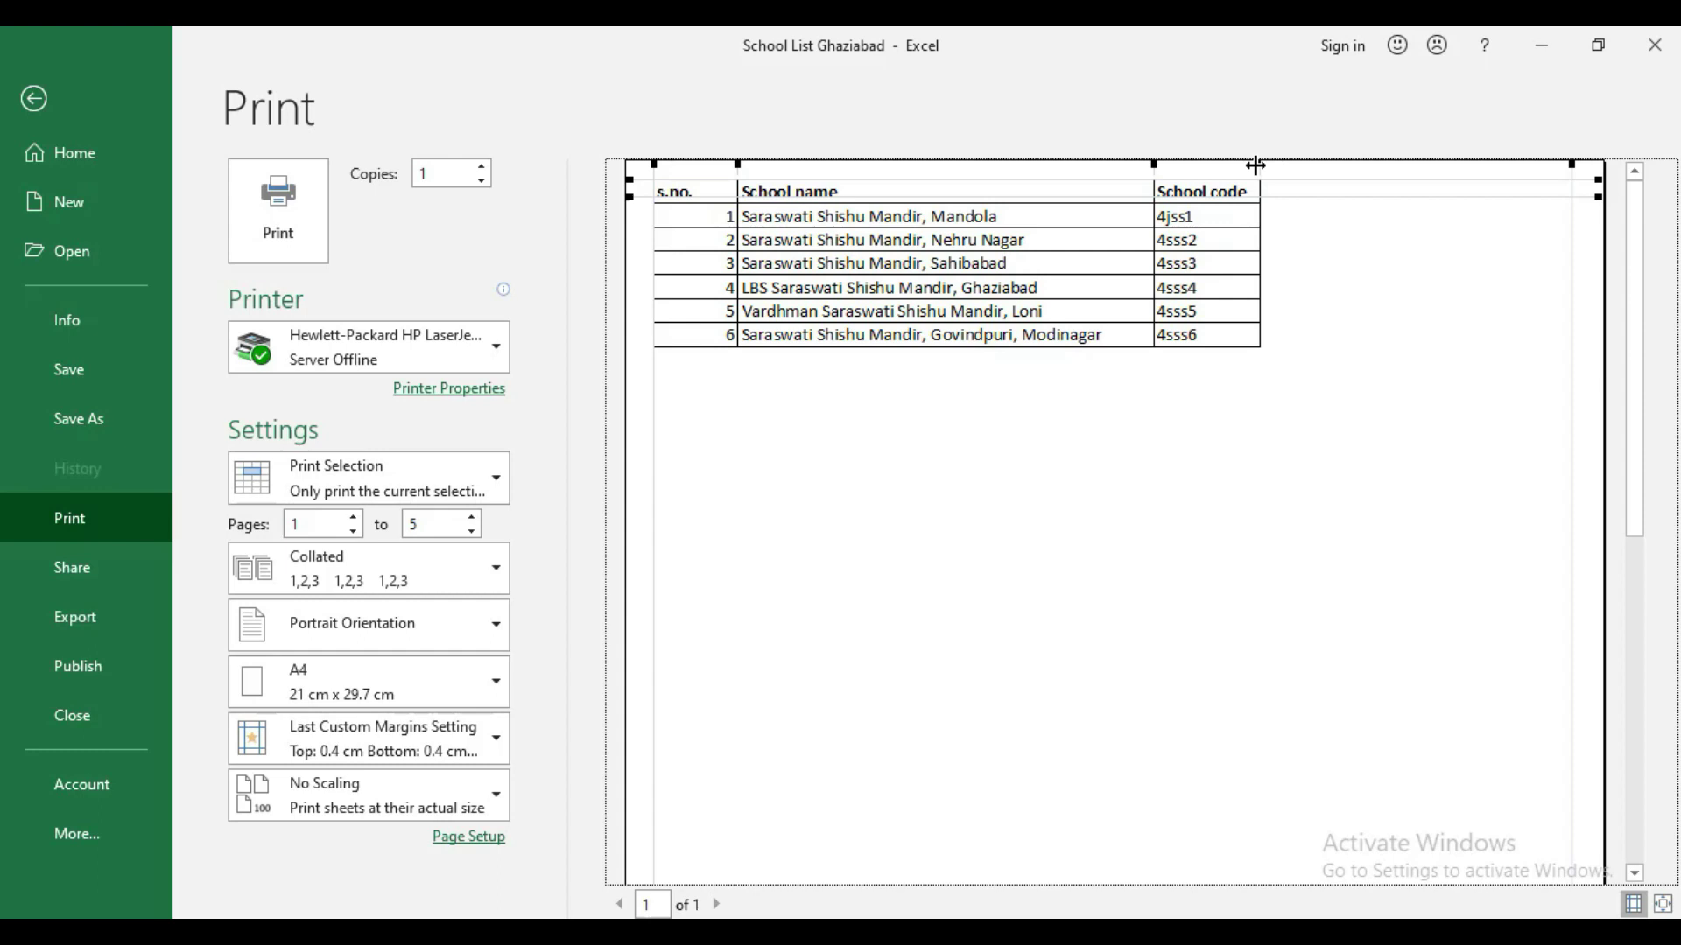
{"action": "left_click_drag", "start_coordinate": [1255, 166], "coordinate": [1279, 166]}
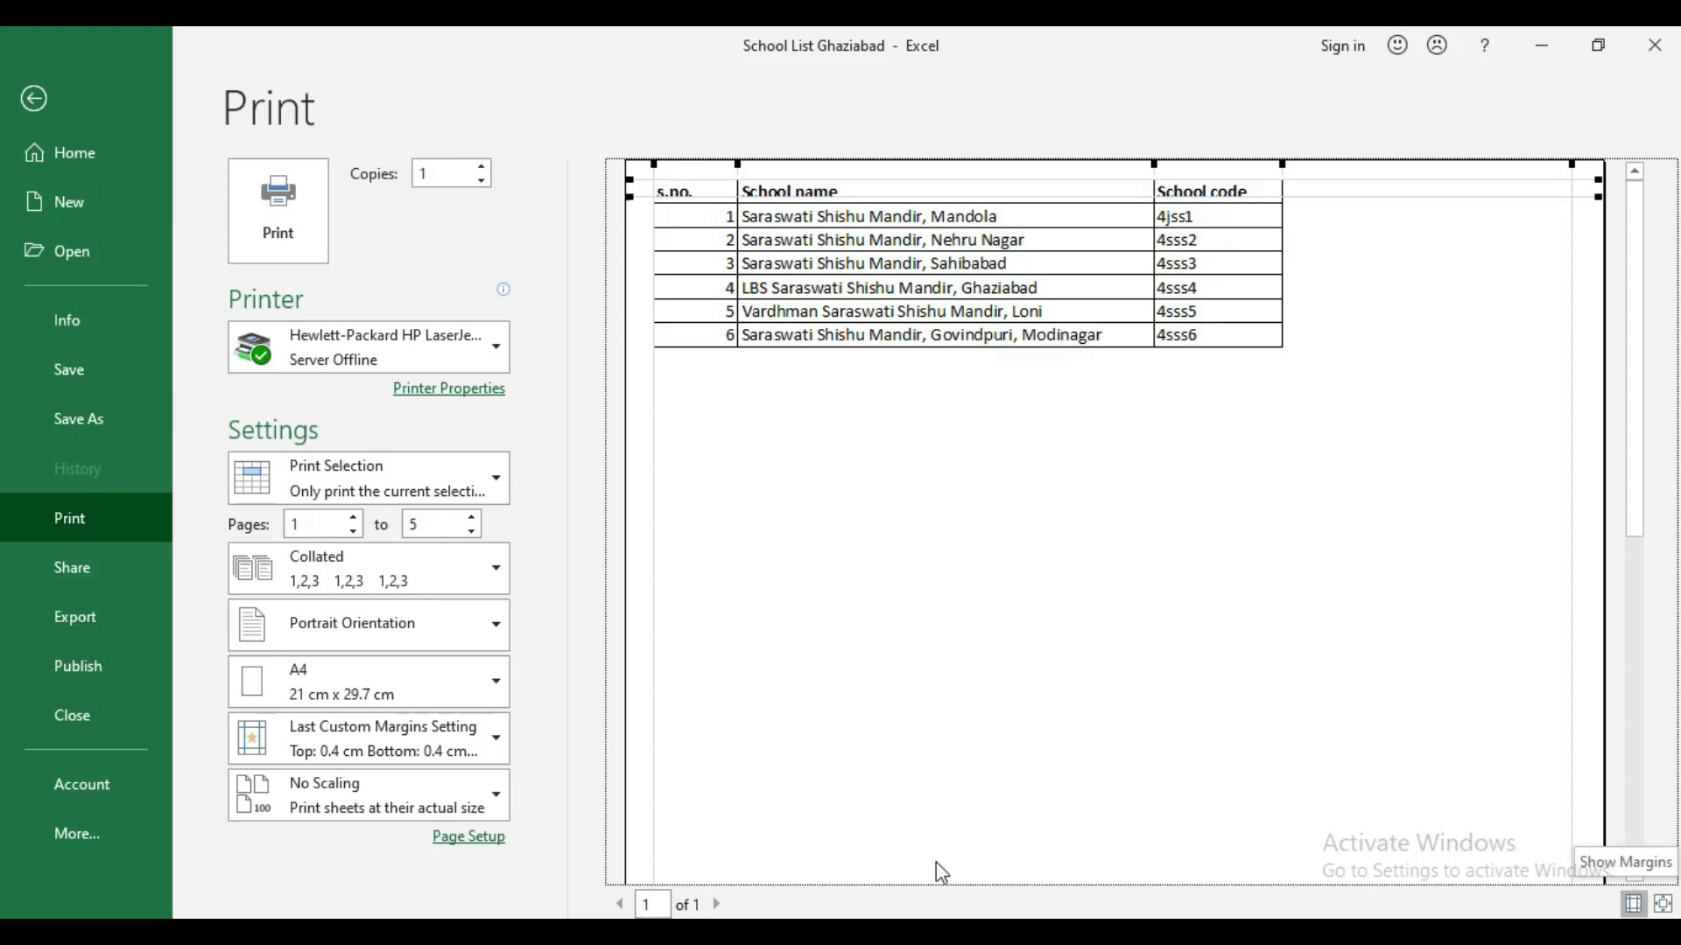
{"action": "left_click", "coordinate": [486, 750]}
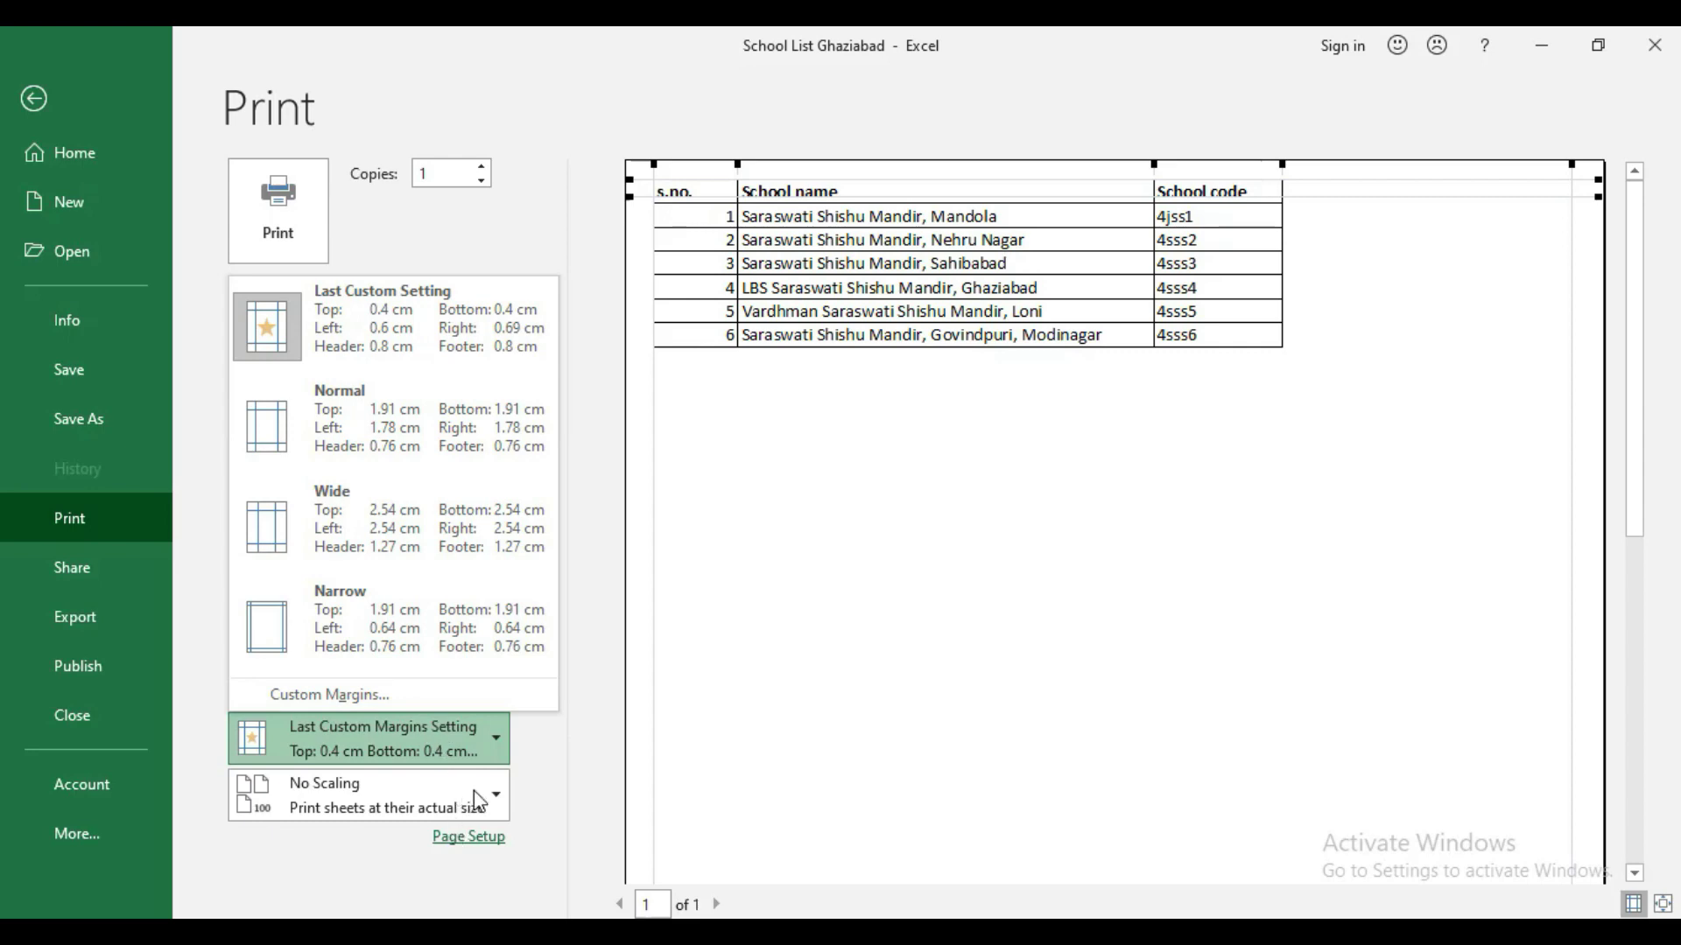
Step: Show the scaling choices: No Scaling, Fit Sheet on One Page and others
{"action": "left_click", "coordinate": [496, 809]}
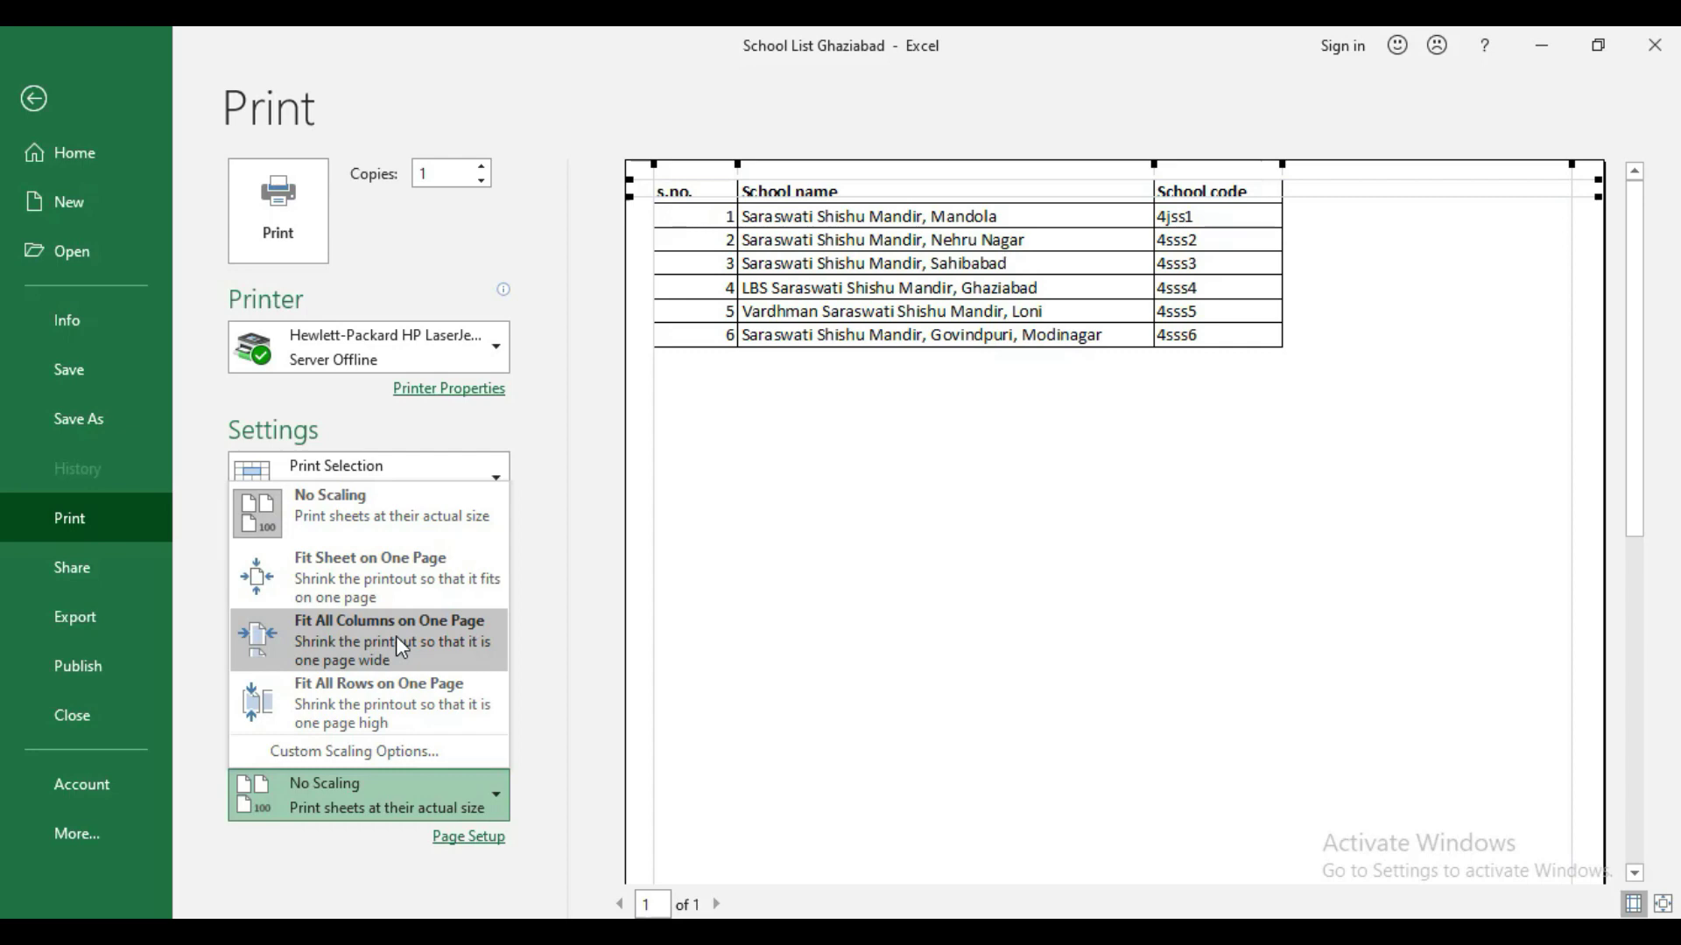
Step: Back in the worksheet, enter headings 'school' in F1 and 'rollno' in G1
{"action": "key", "text": "Escape"}
{"action": "key", "text": "Escape"}
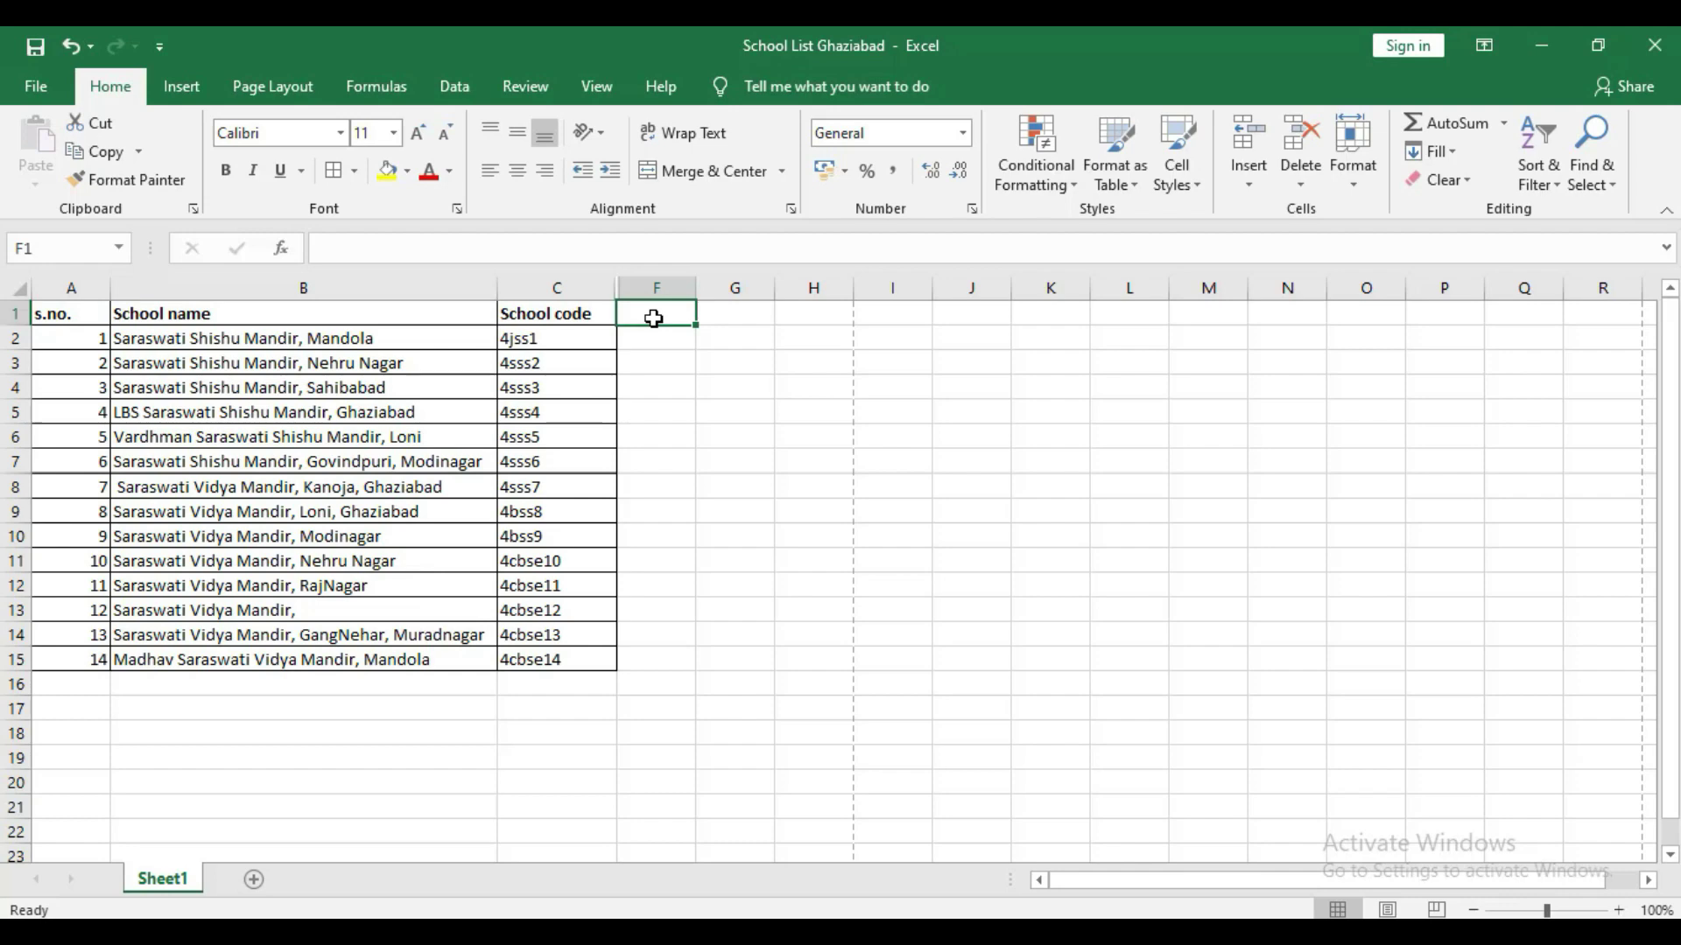
{"action": "type", "text": "sch"}
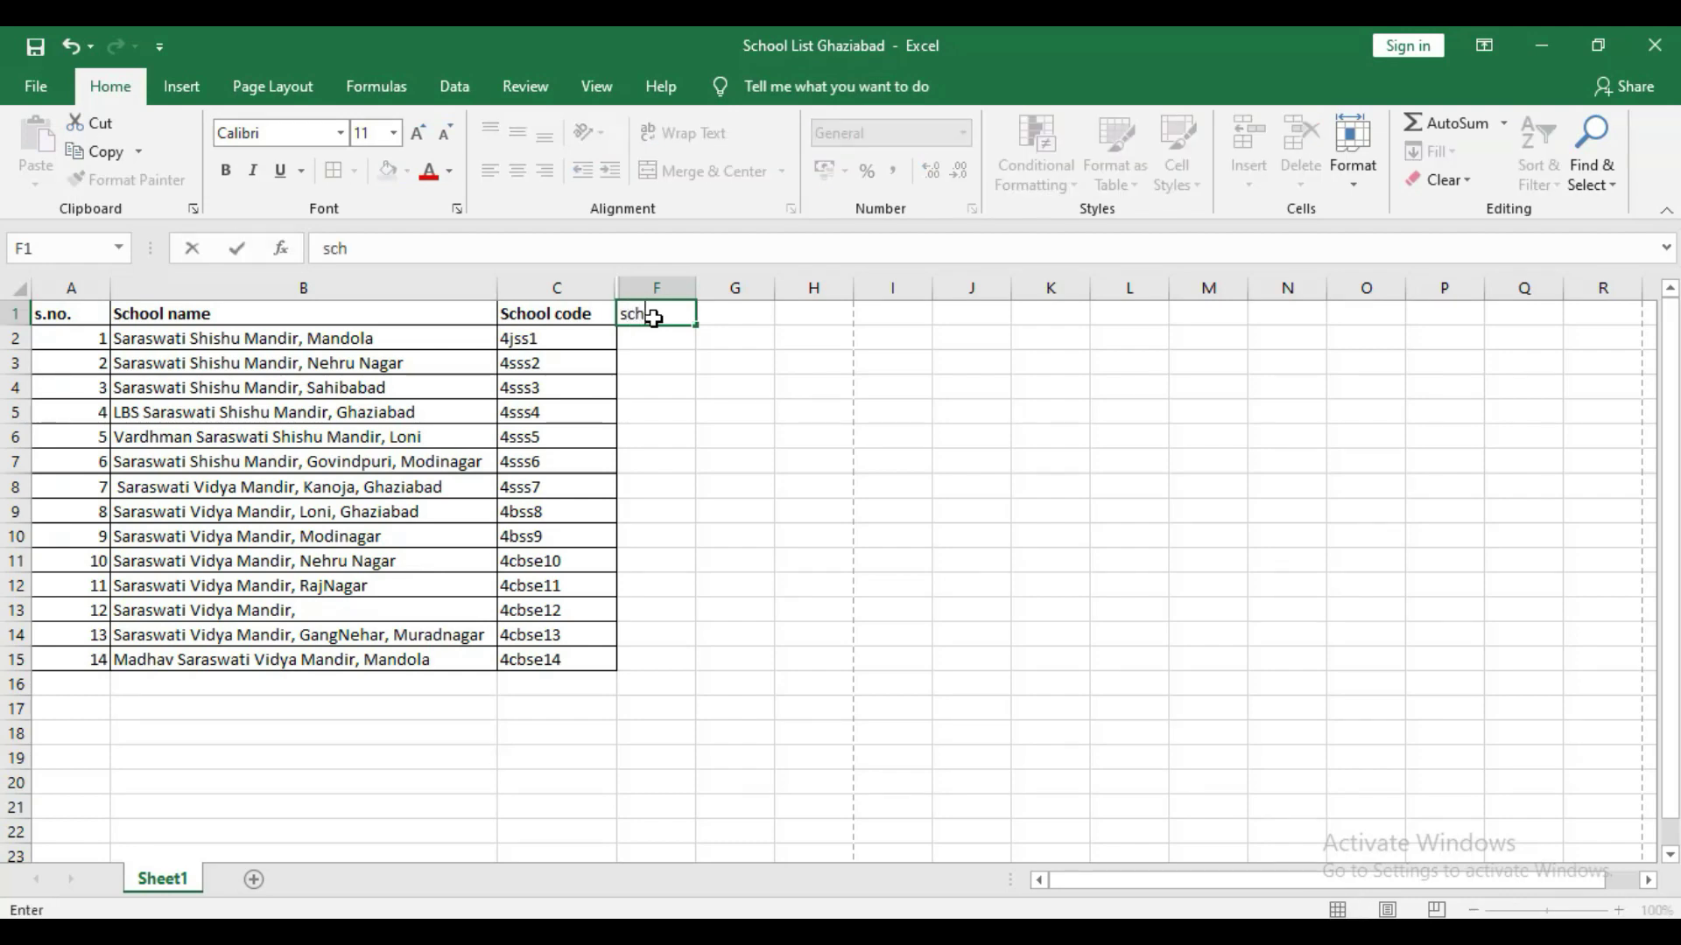
{"action": "type", "text": "ool"}
{"action": "key", "text": "Tab"}
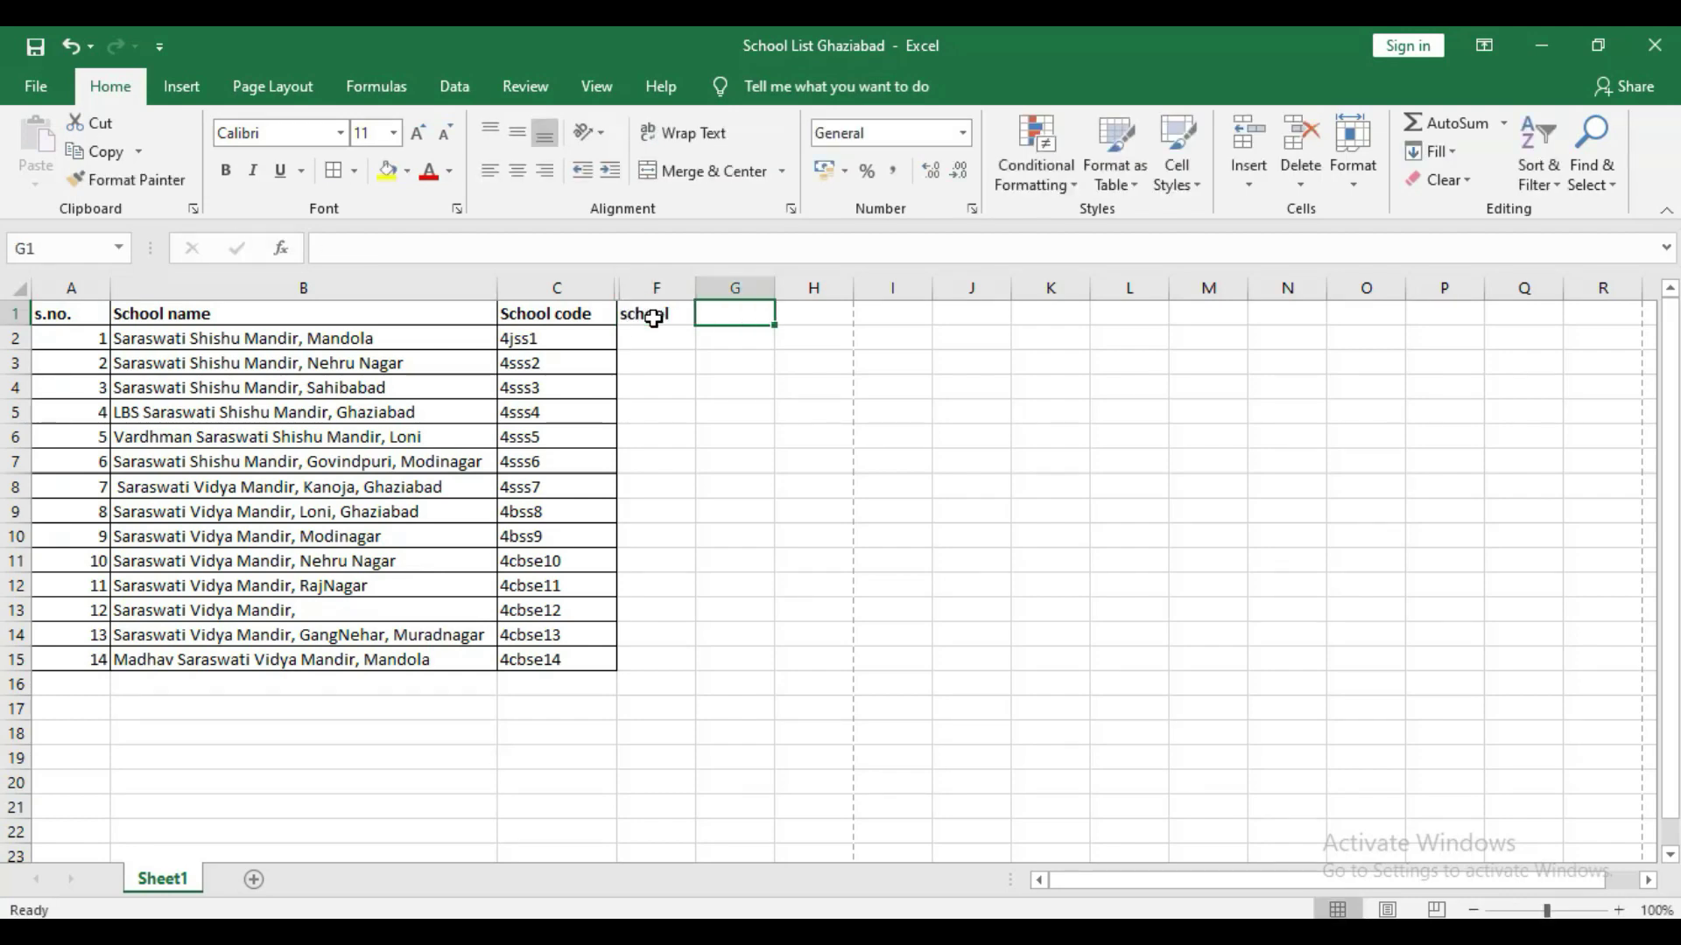
{"action": "type", "text": "r"}
{"action": "type", "text": "ollno"}
{"action": "key", "text": "BackSpace"}
{"action": "key", "text": "BackSpace"}
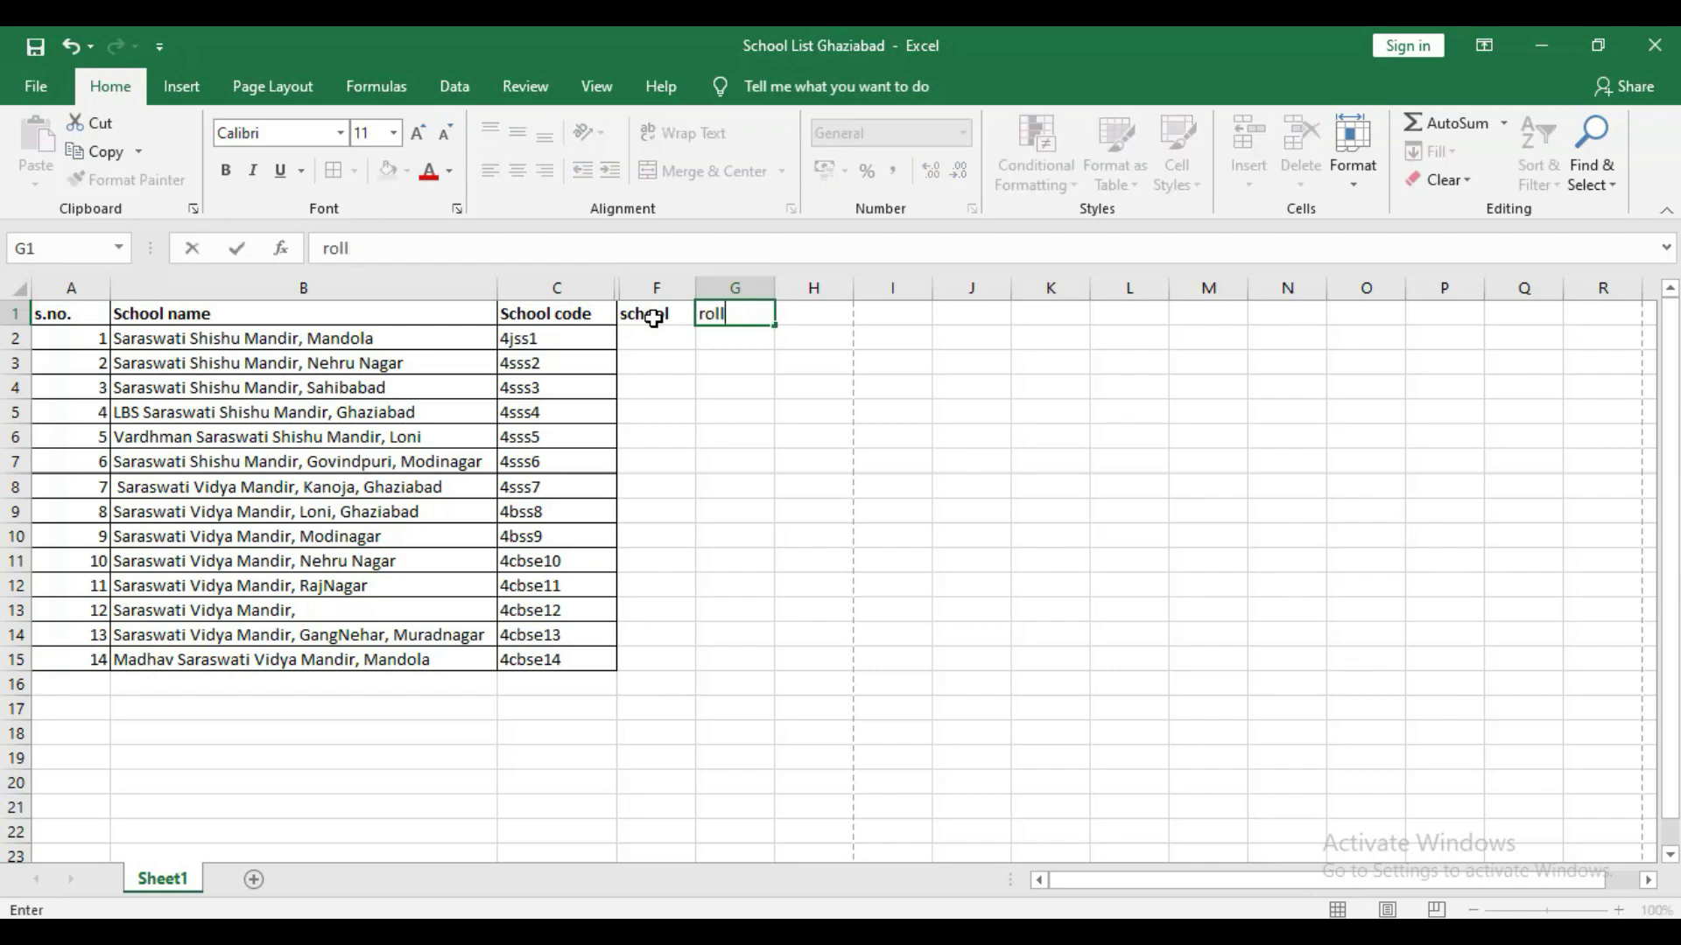
{"action": "type", "text": "no"}
{"action": "key", "text": "Tab"}
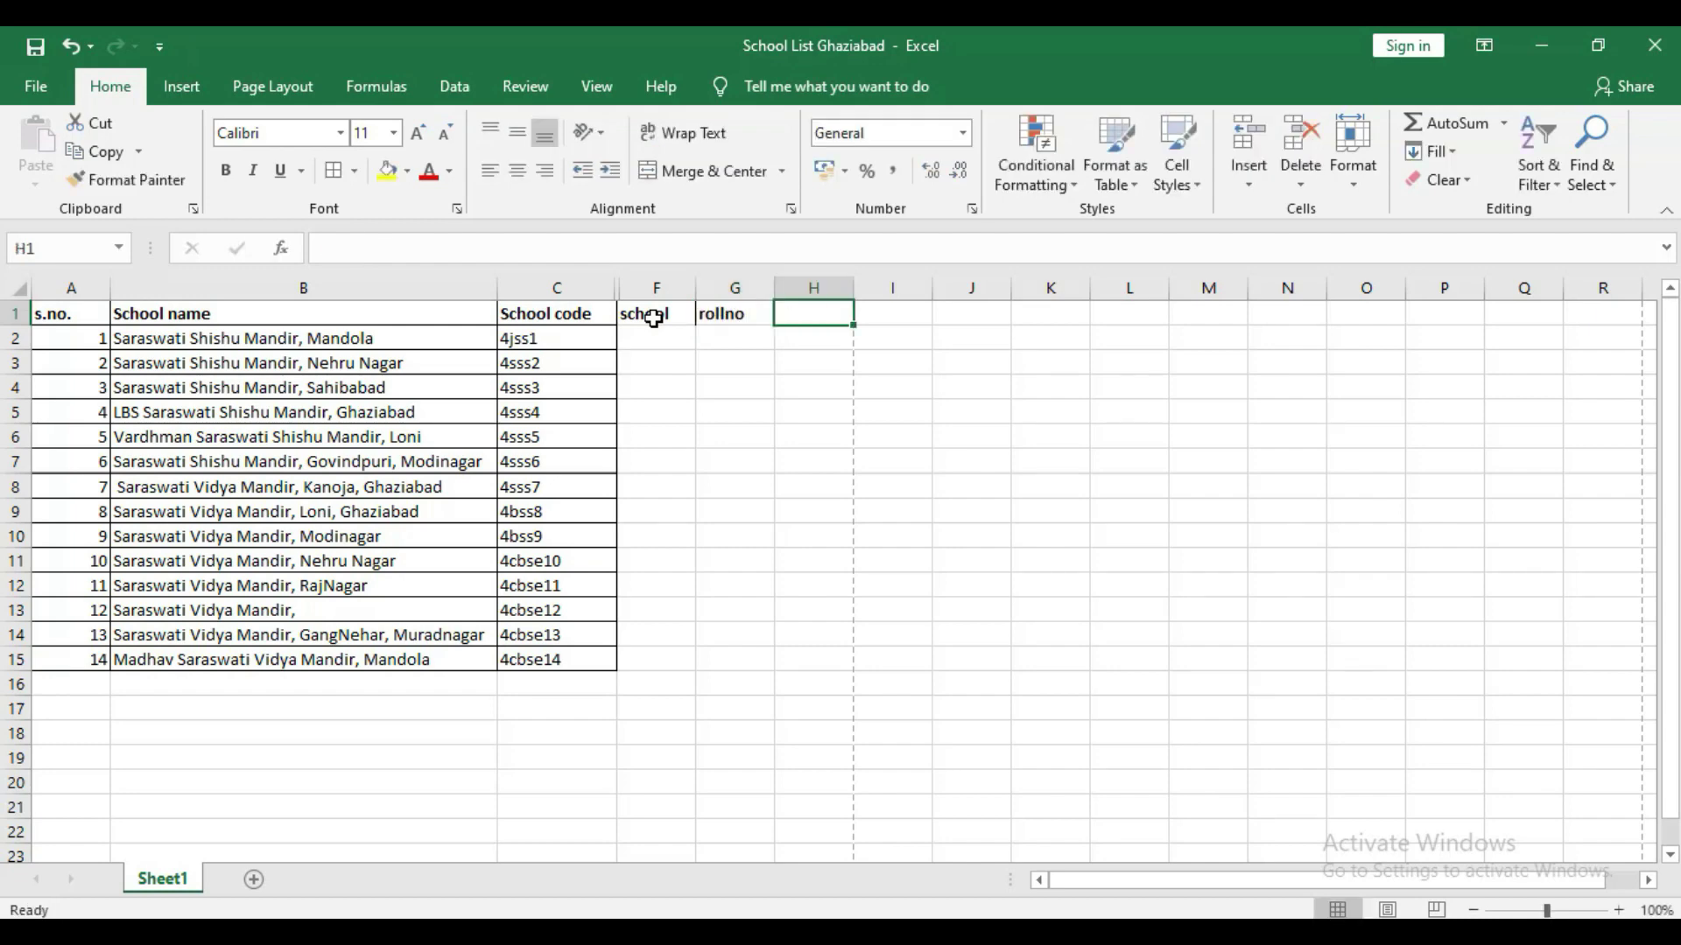
Step: Add 'address' and 'phoneno' headings in H1 and I1, then go to the File page
{"action": "type", "text": "address"}
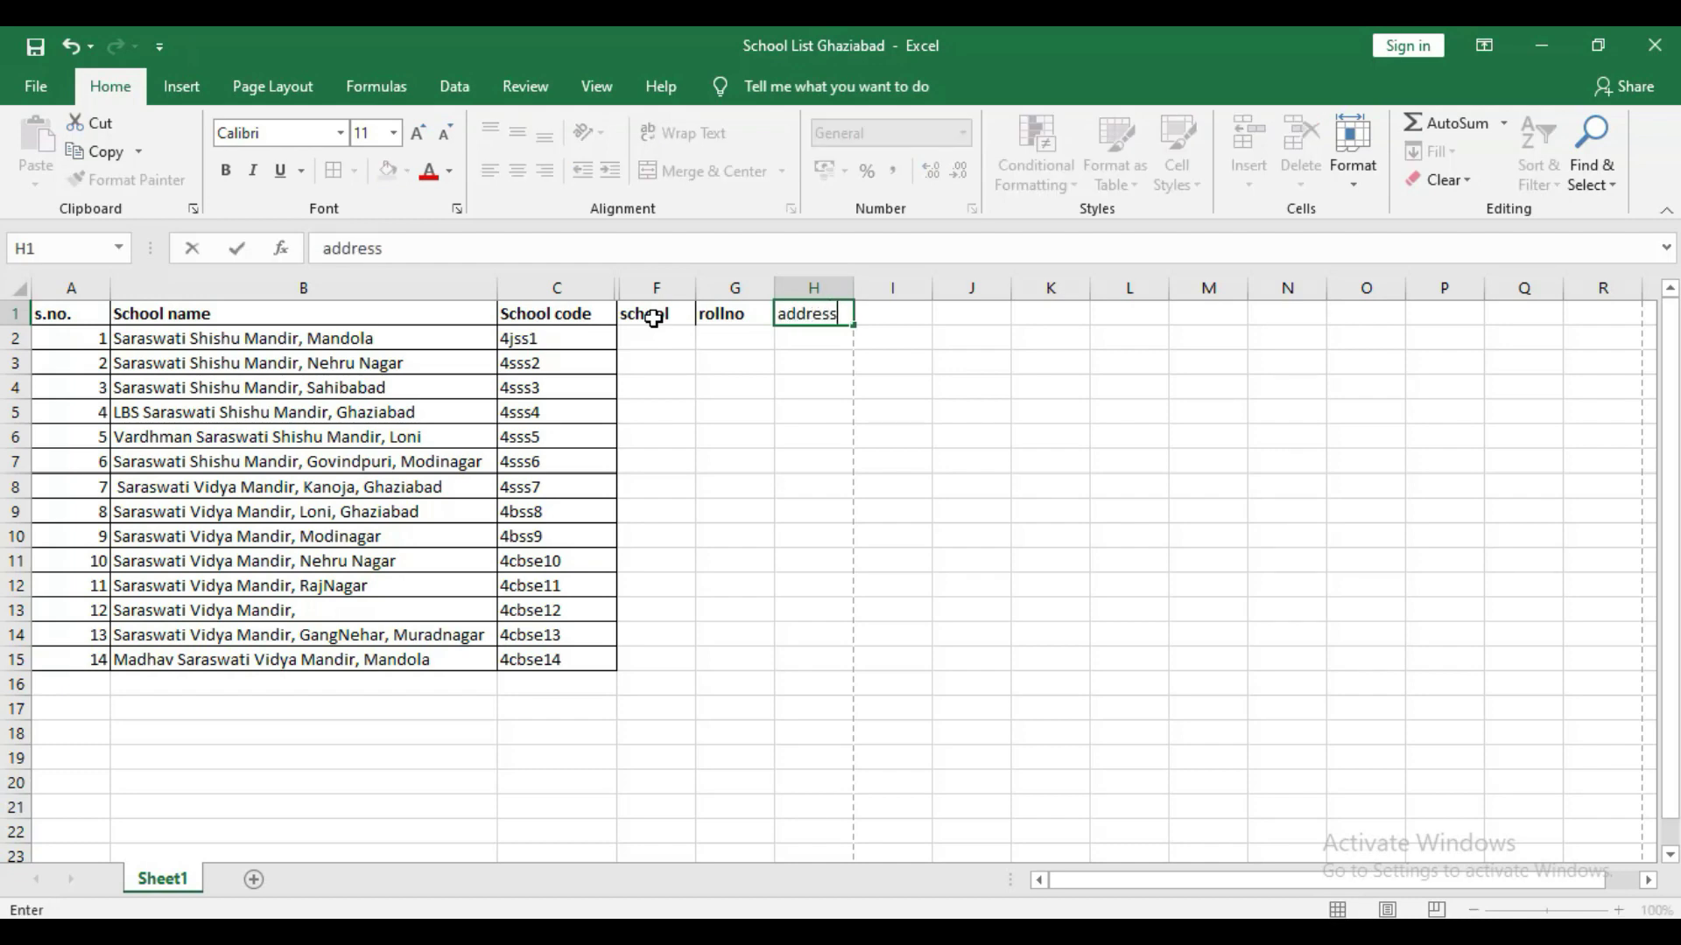
{"action": "key", "text": "Tab"}
{"action": "type", "text": "ph"}
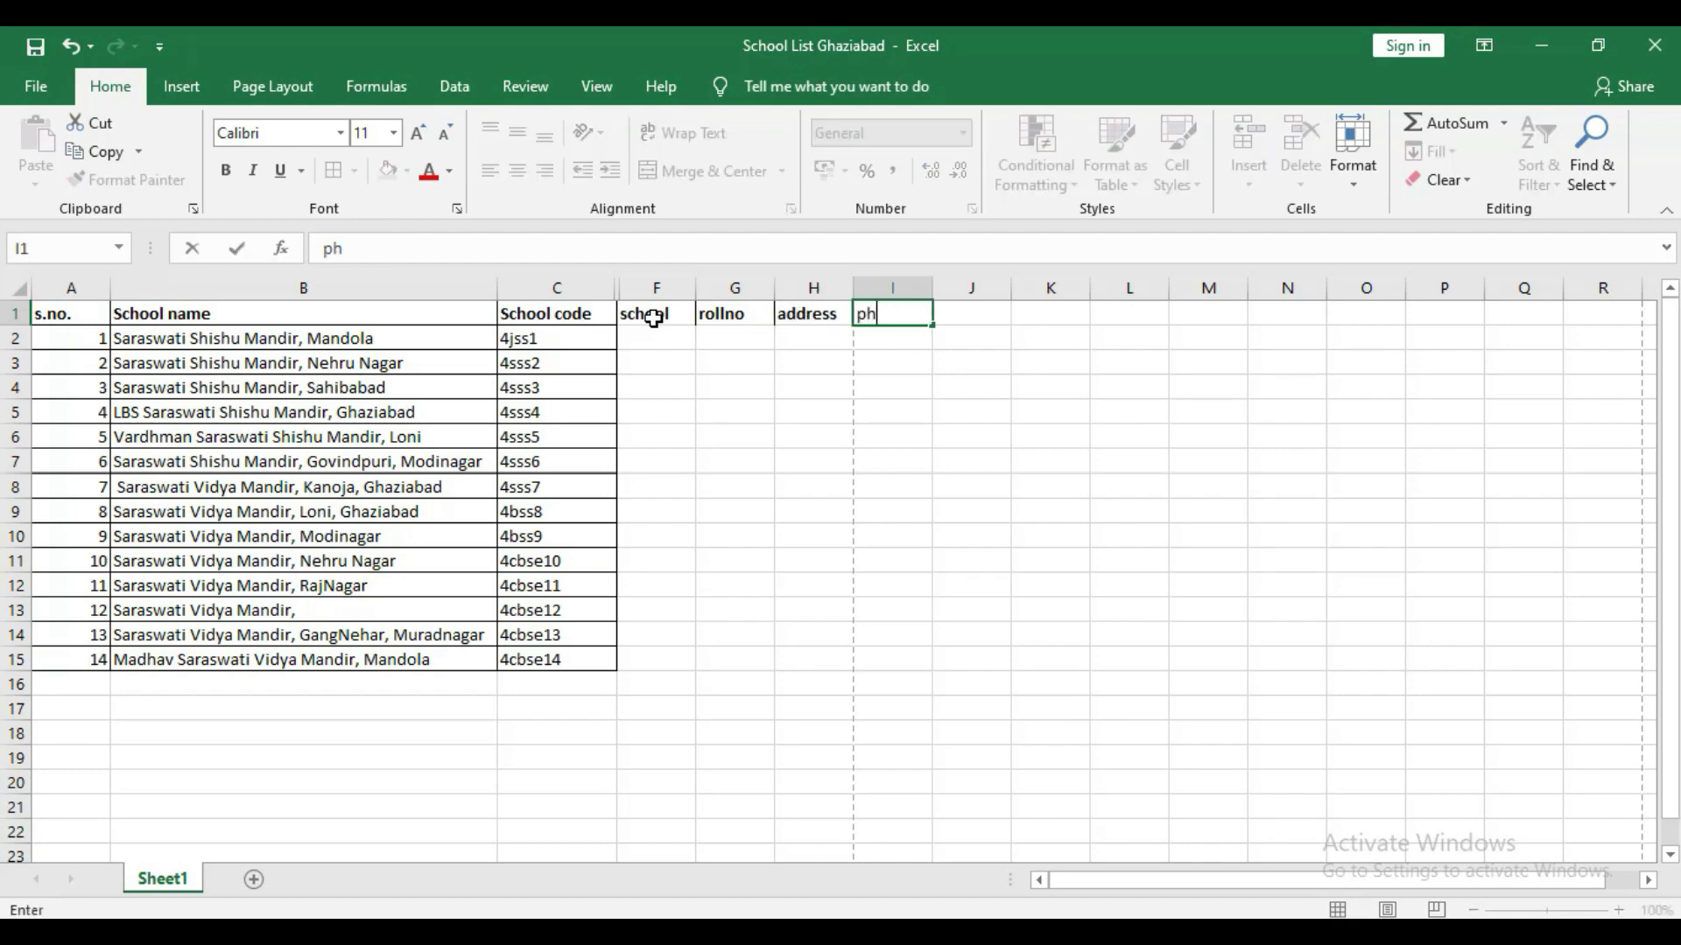
{"action": "type", "text": "oneno"}
{"action": "left_click", "coordinate": [1130, 391]}
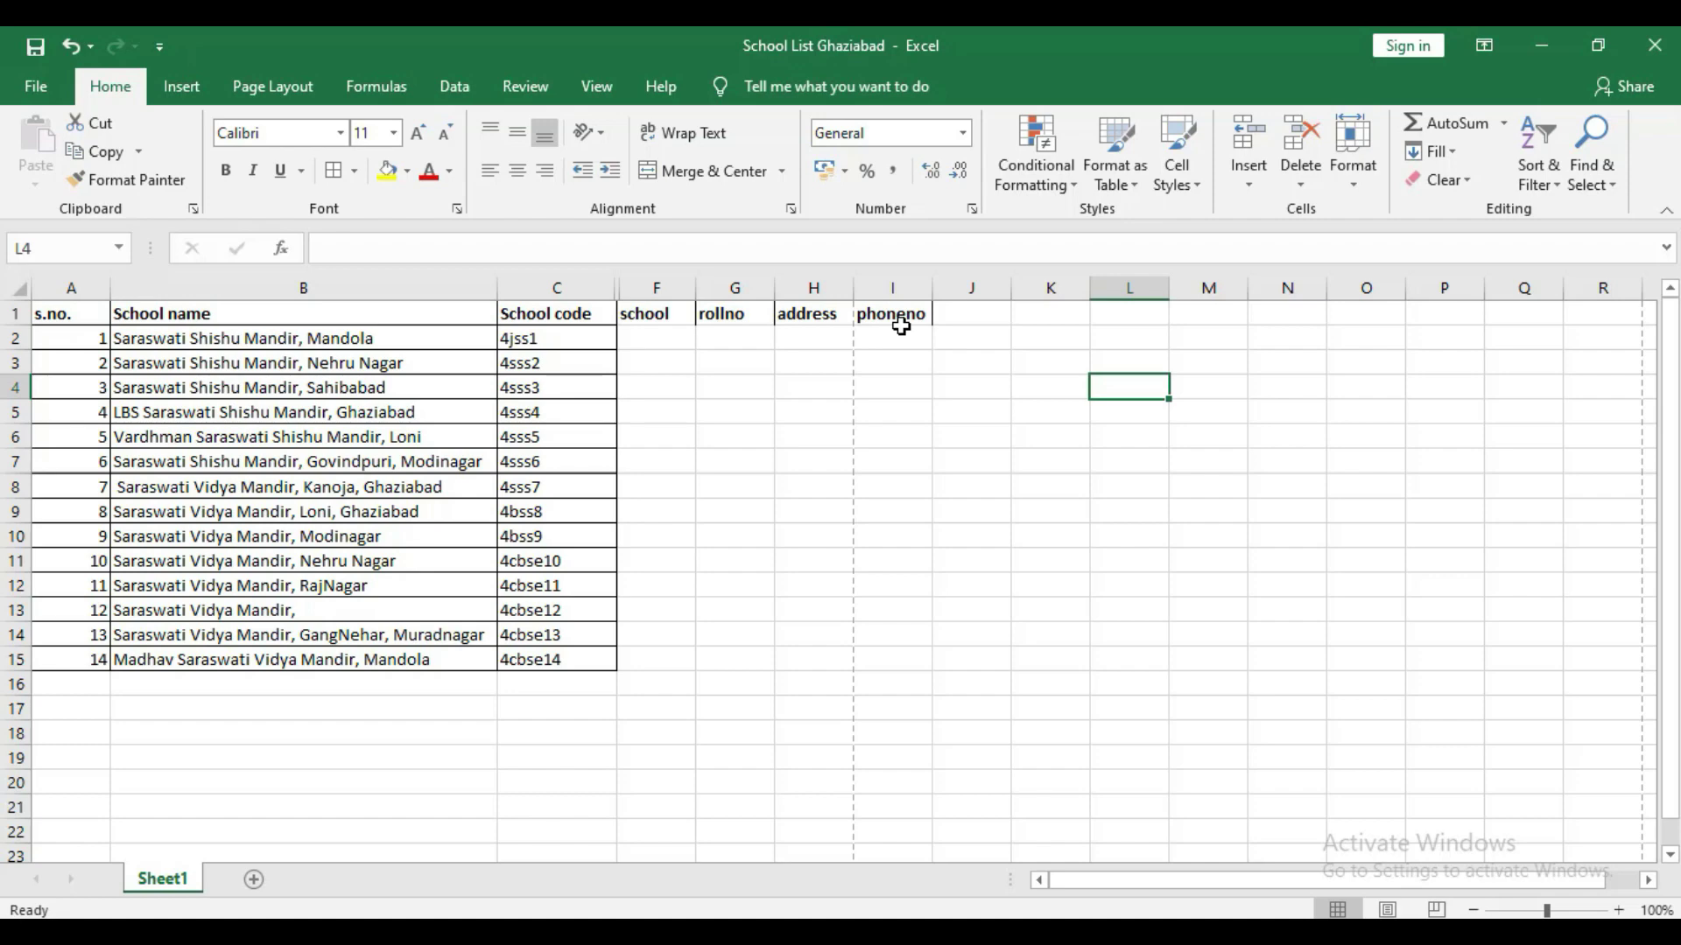
{"action": "left_click", "coordinate": [37, 83]}
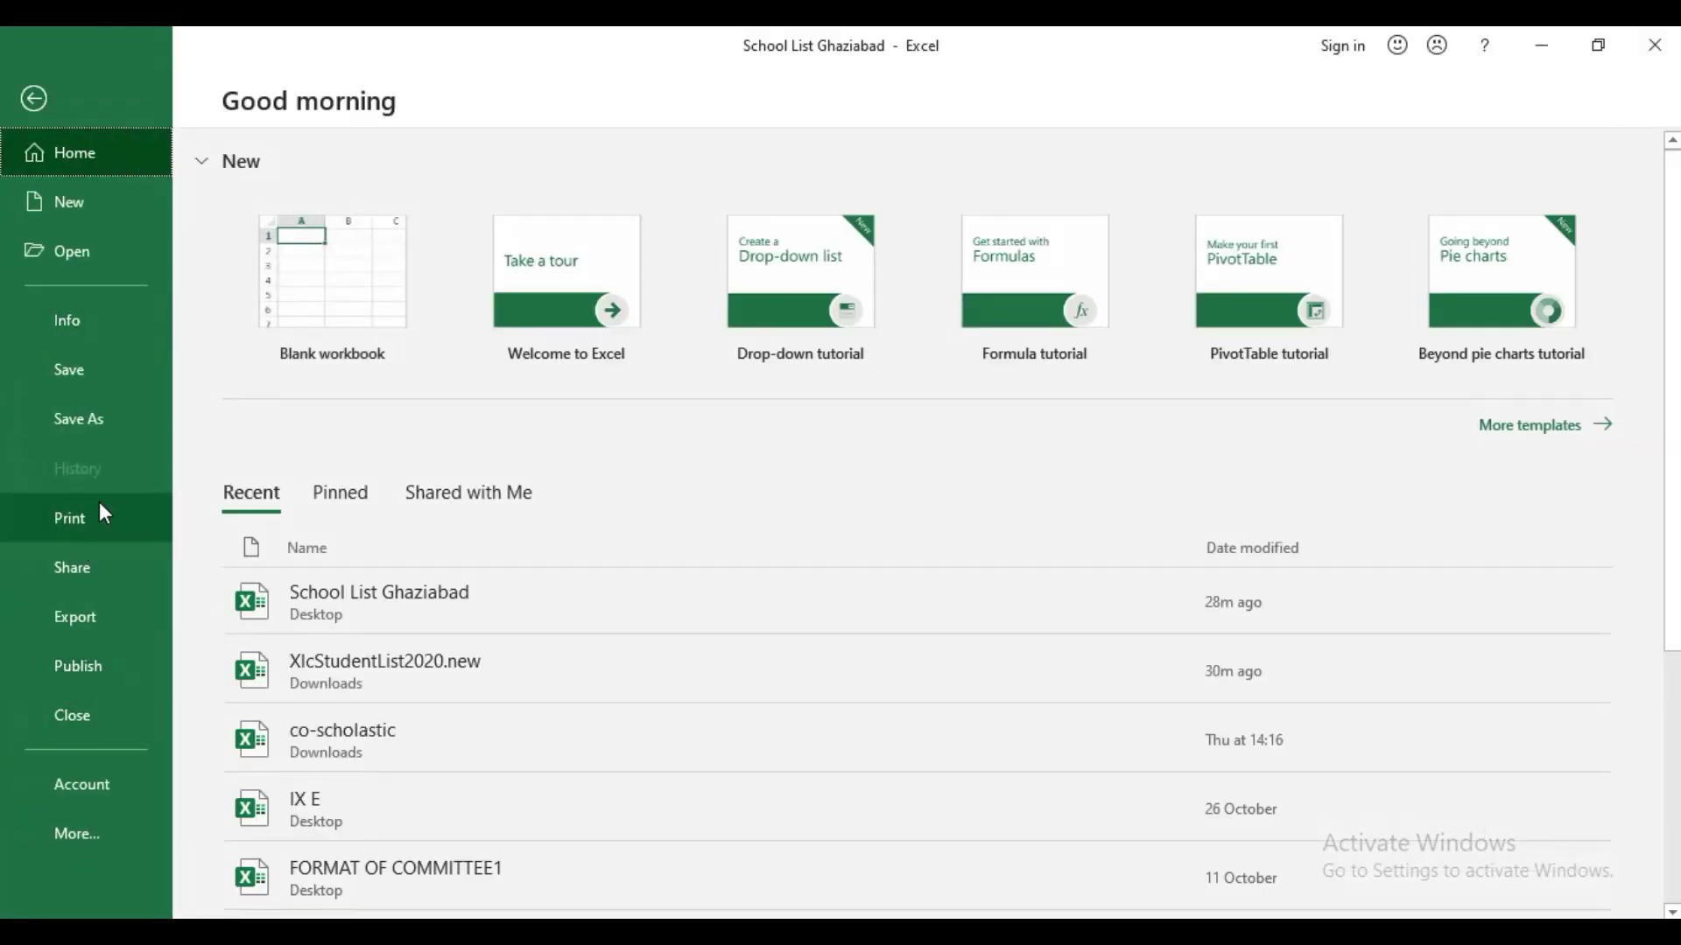
Step: On Excel's Print page, change Print Selection to Print Active Sheets so all 14 schools preview
{"action": "left_click", "coordinate": [92, 518]}
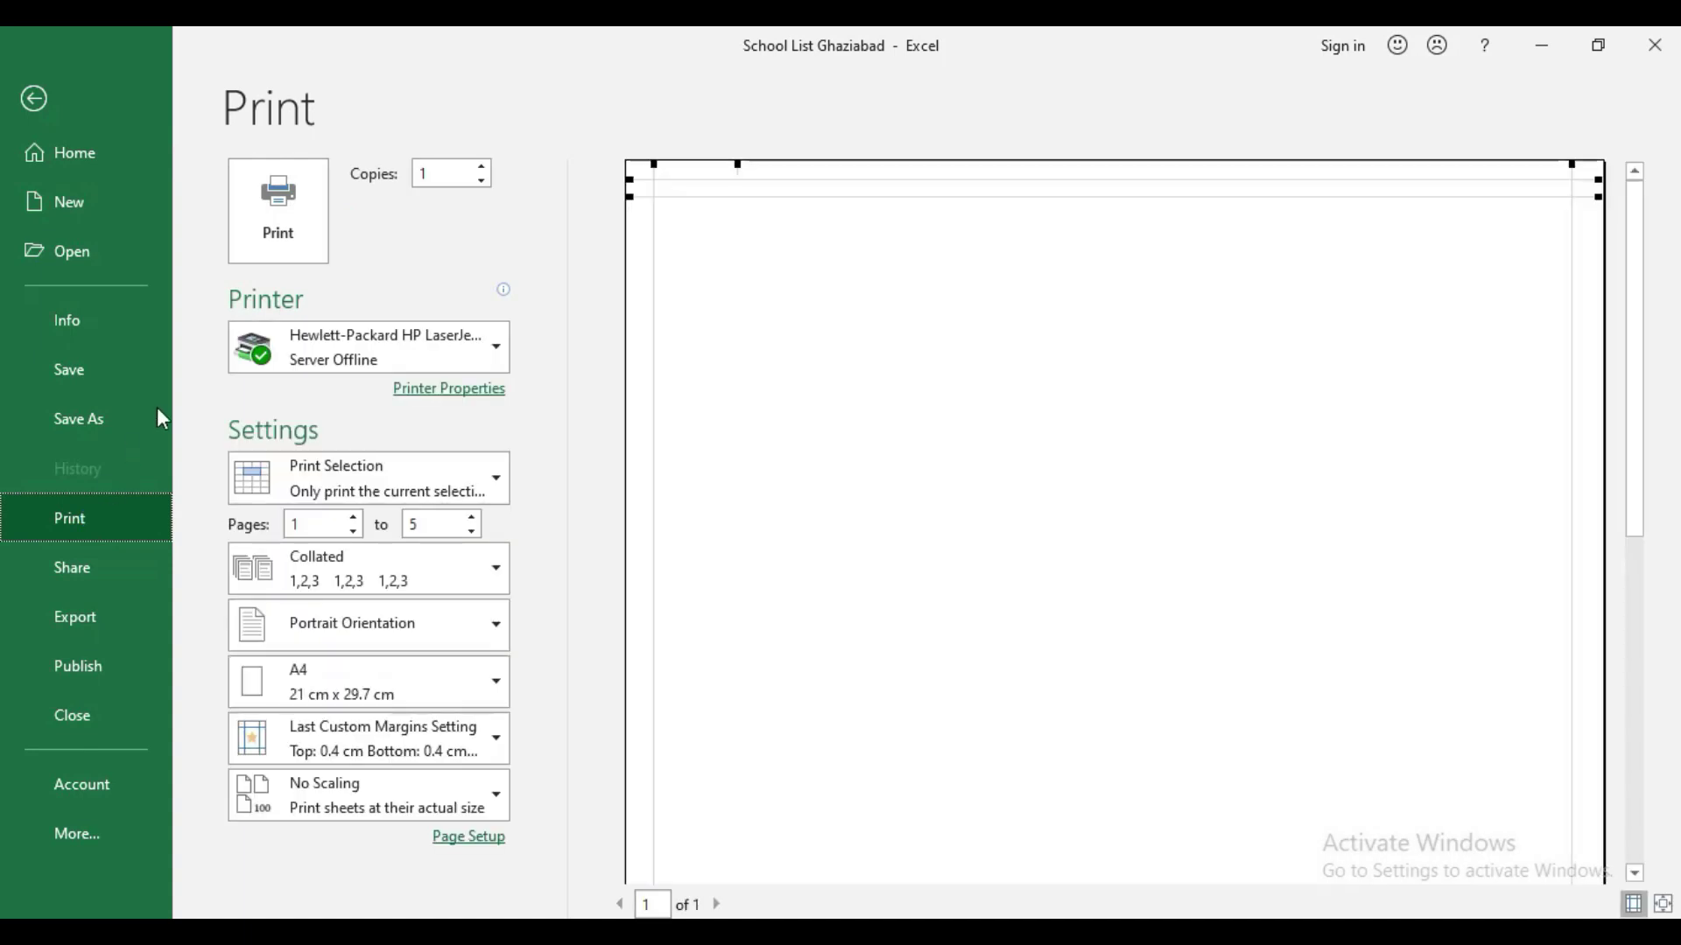
{"action": "left_click", "coordinate": [446, 496]}
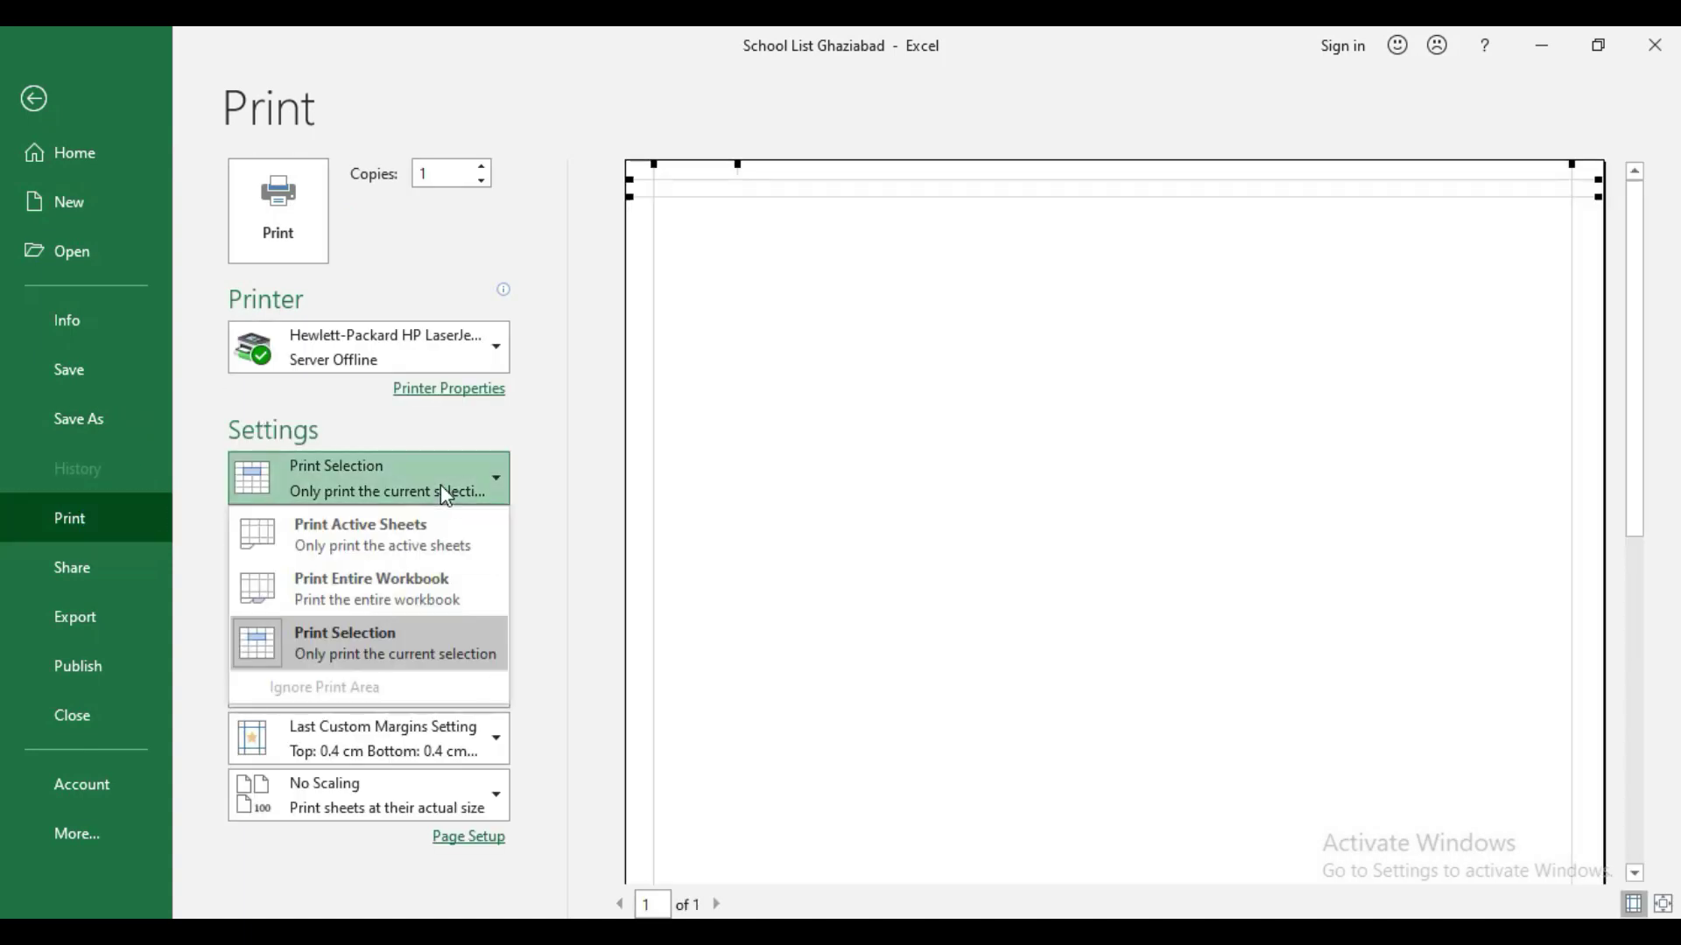
{"action": "left_click", "coordinate": [407, 554]}
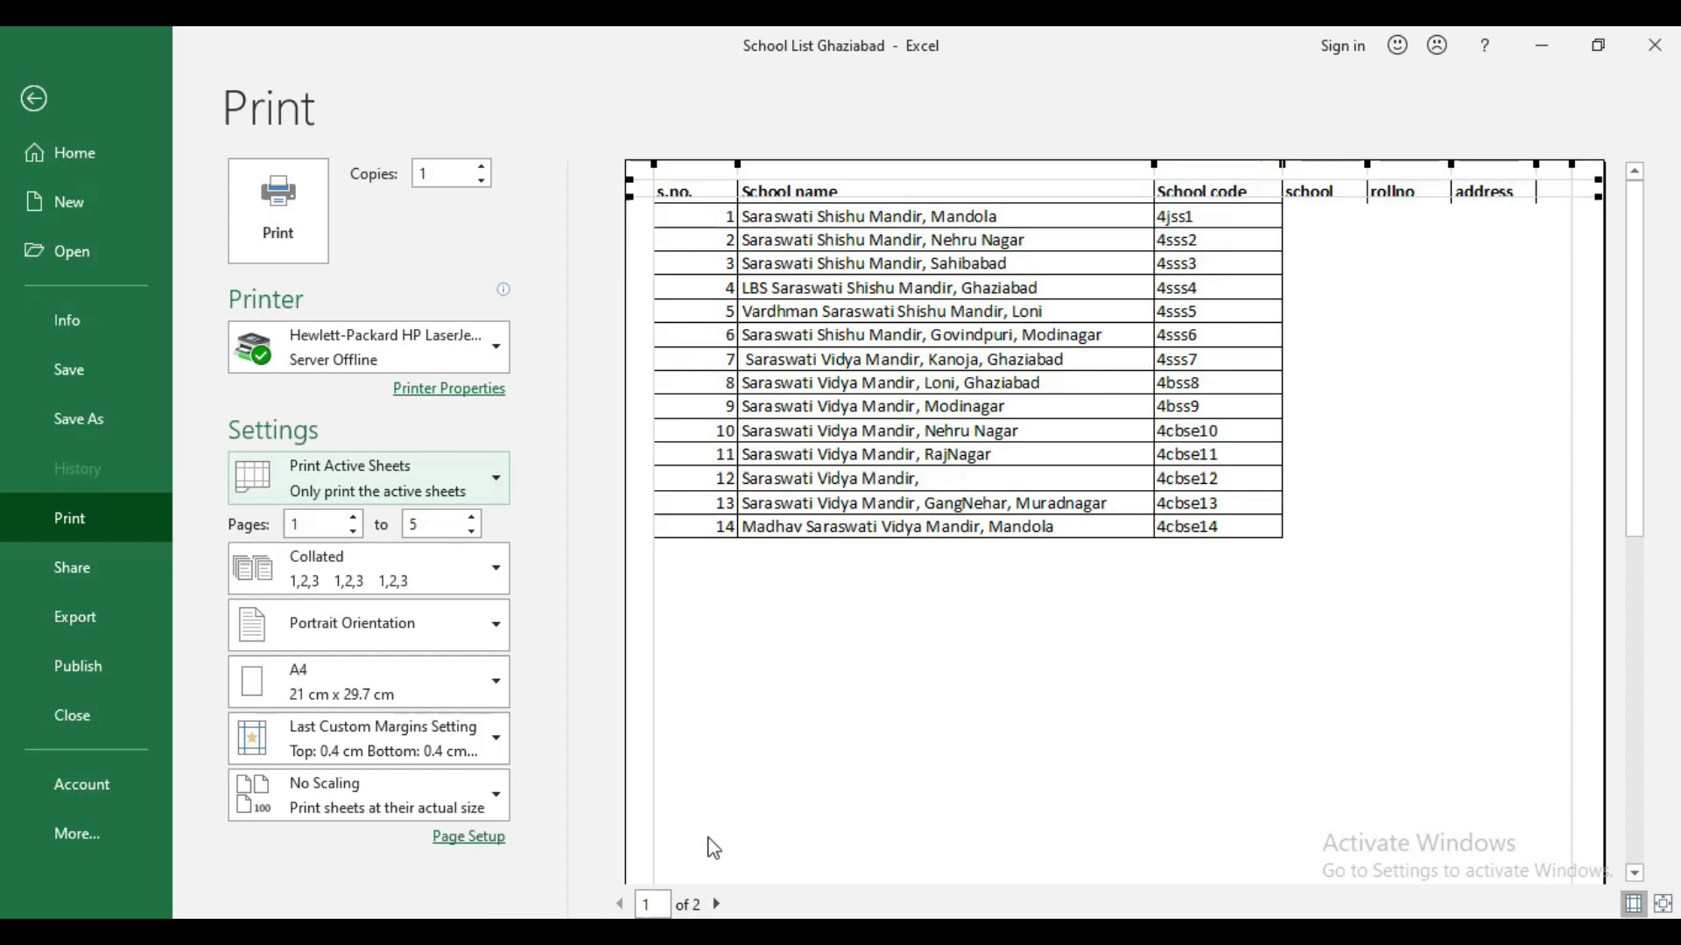
Step: Try Fit All Columns on One Page, settle on Fit All Rows on One Page, and open Page Setup
{"action": "left_click", "coordinate": [477, 798]}
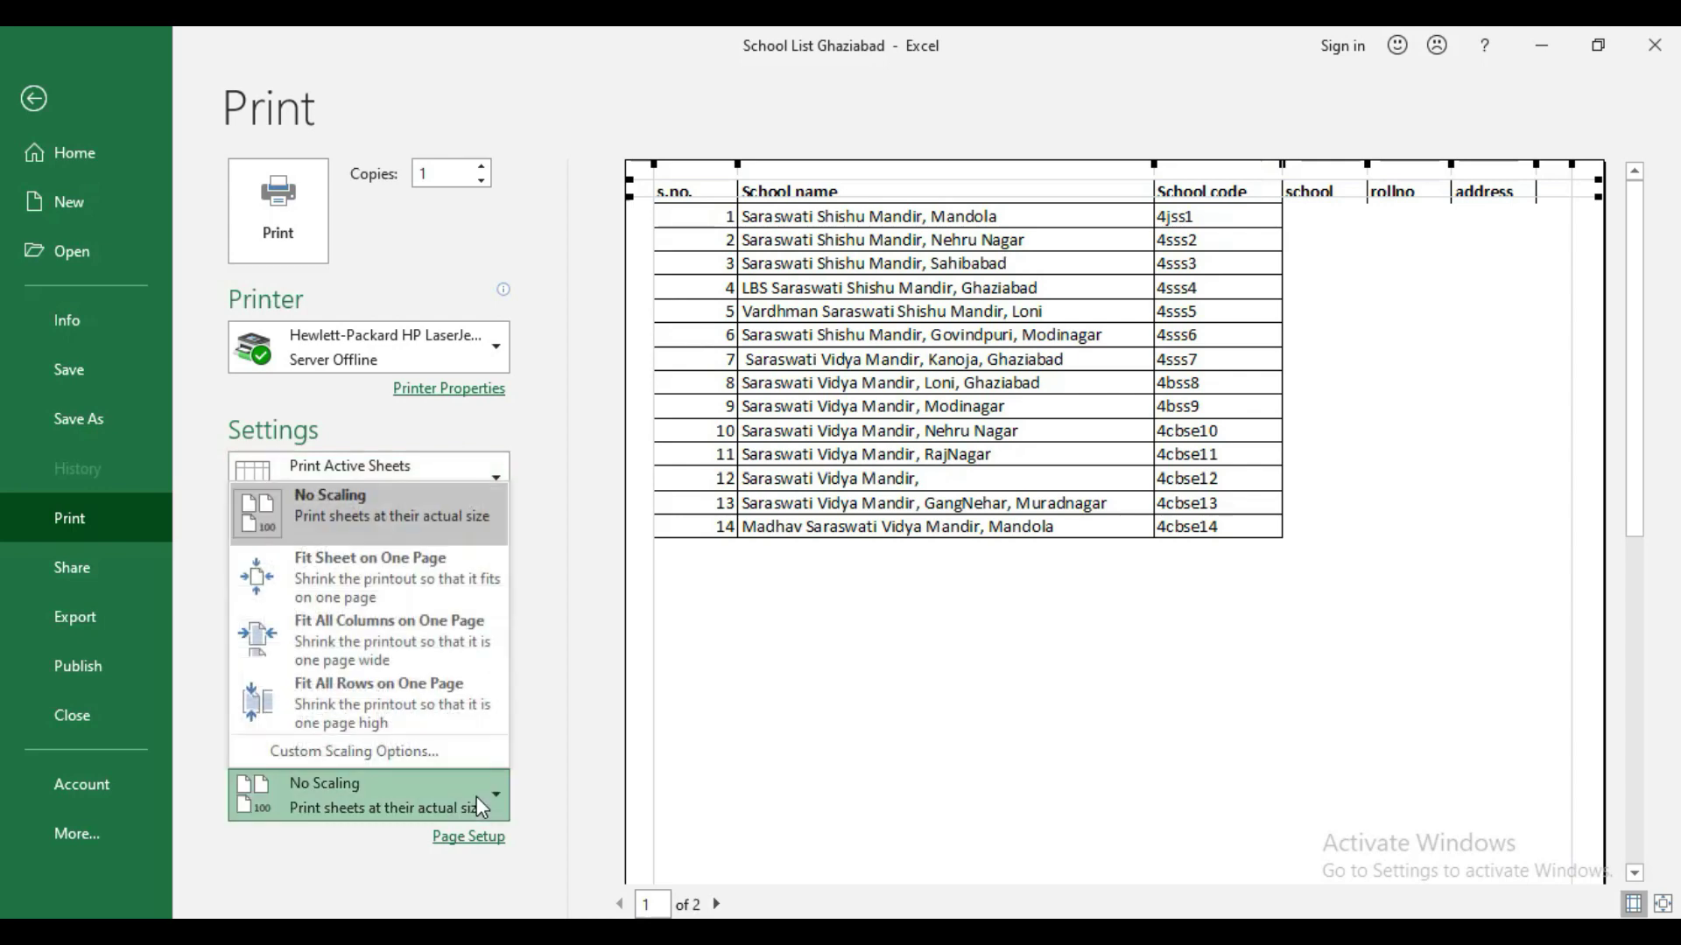
{"action": "left_click", "coordinate": [425, 629]}
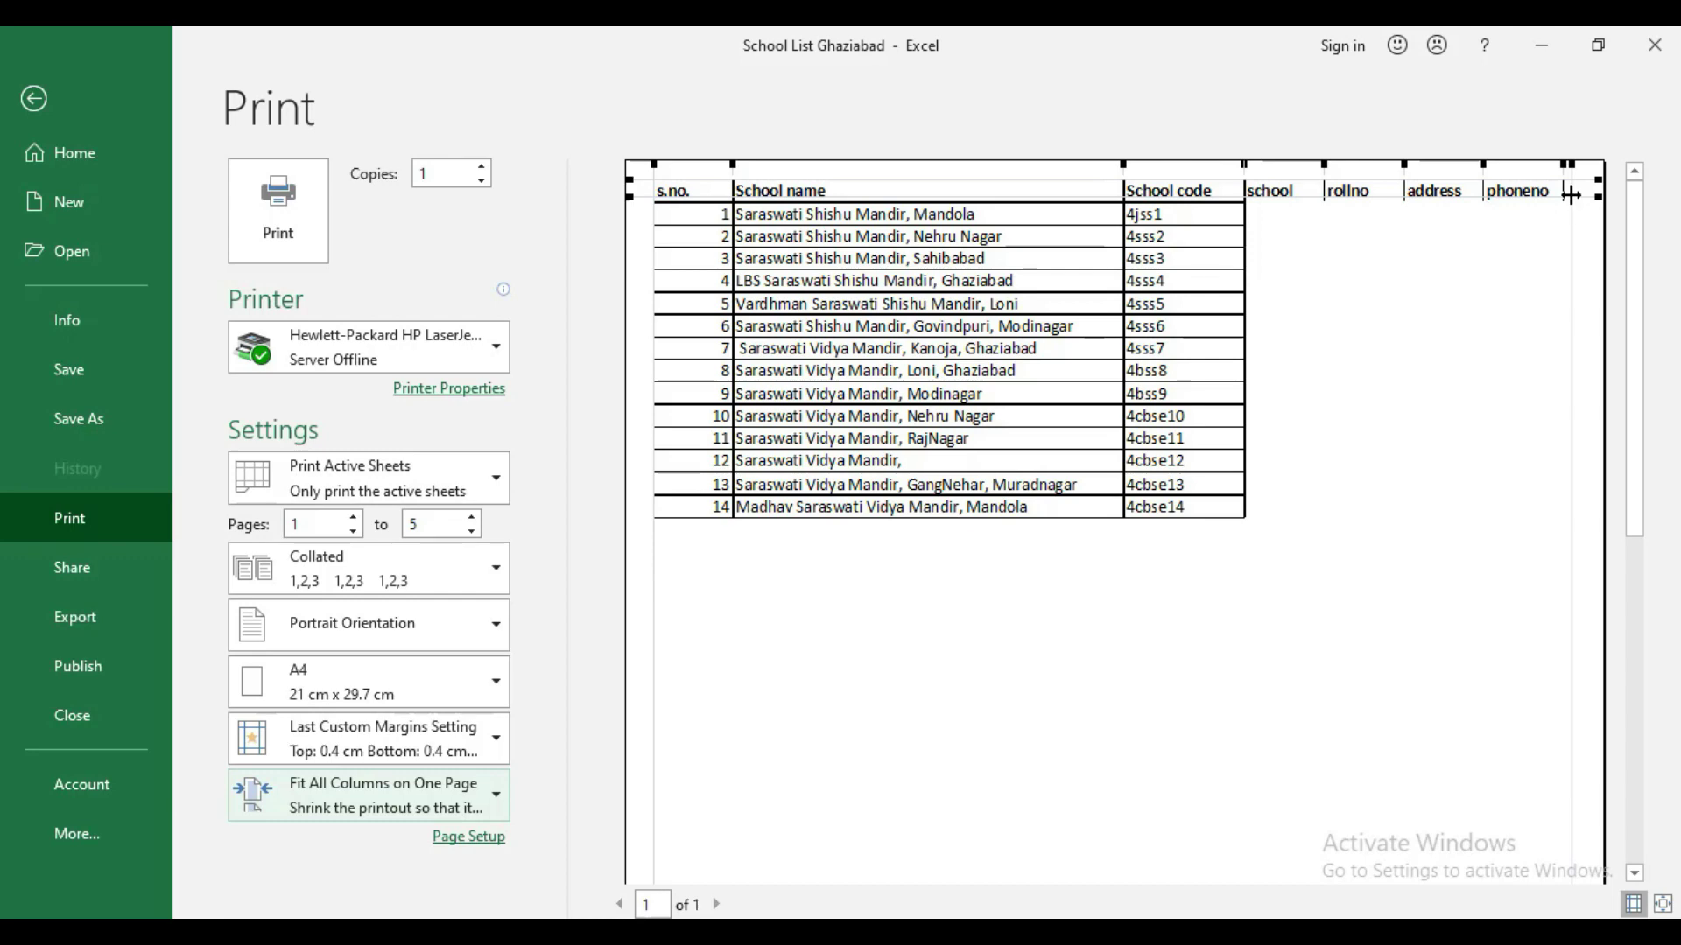
{"action": "left_click", "coordinate": [479, 814]}
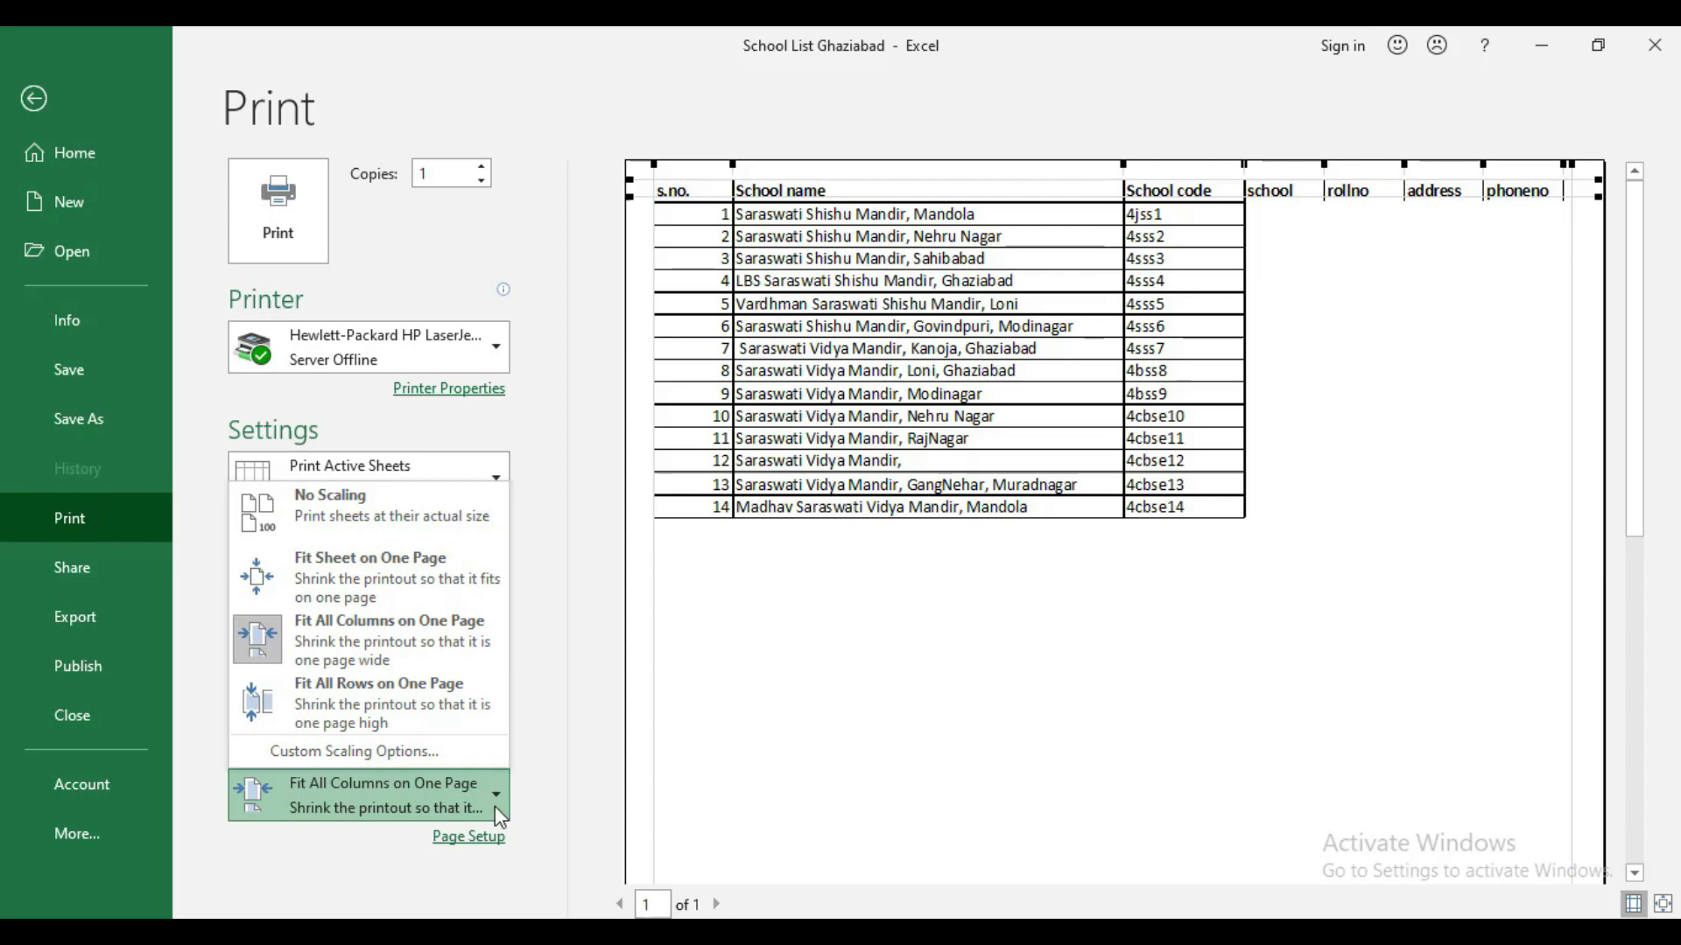
{"action": "left_click", "coordinate": [401, 700]}
{"action": "left_click", "coordinate": [447, 813]}
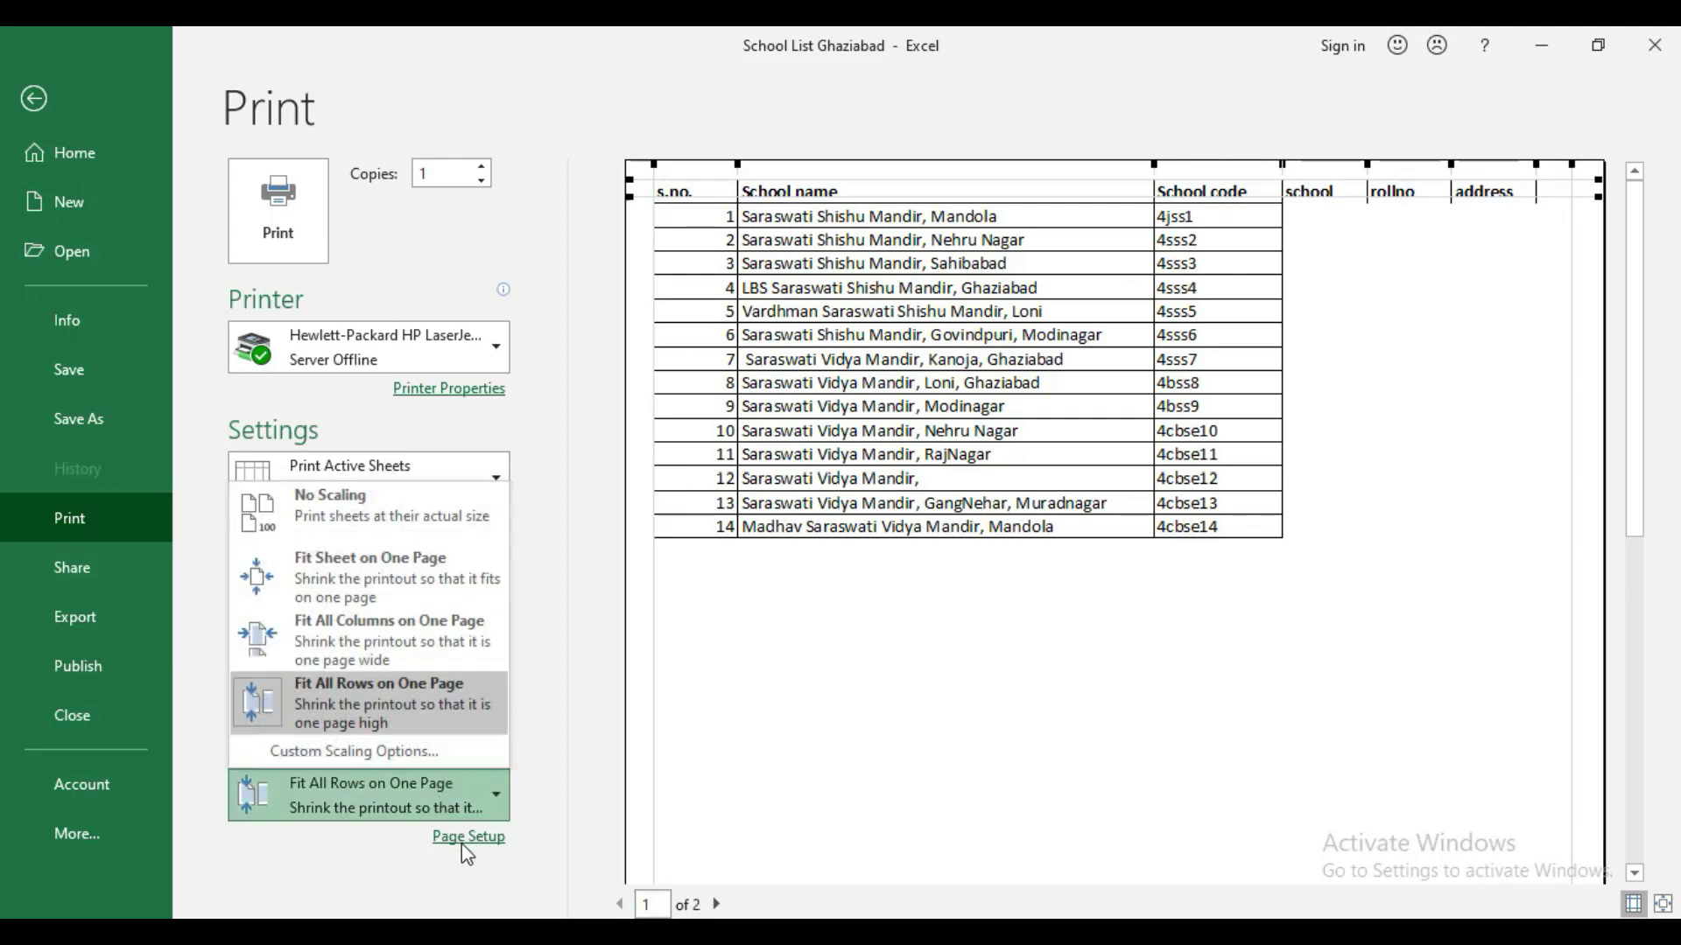
{"action": "left_click", "coordinate": [465, 841]}
{"action": "left_click", "coordinate": [466, 840]}
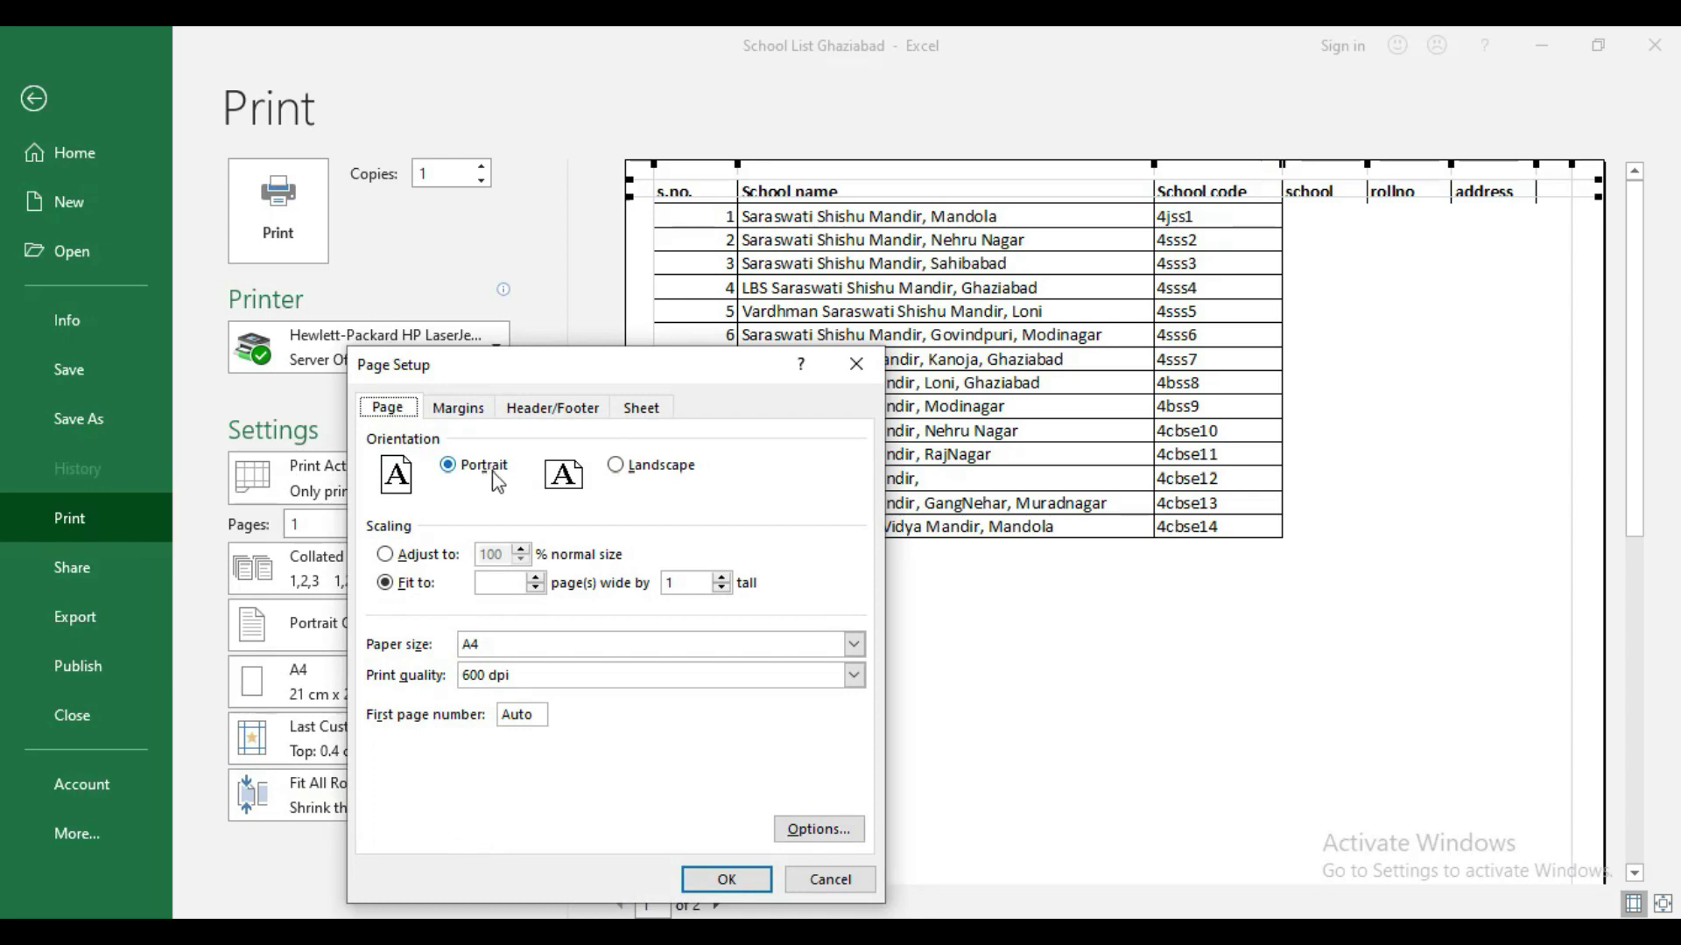
Step: In Page Setup's Page tab, switch to Adjust to and scale the printout to 135% normal size
{"action": "left_click", "coordinate": [464, 413]}
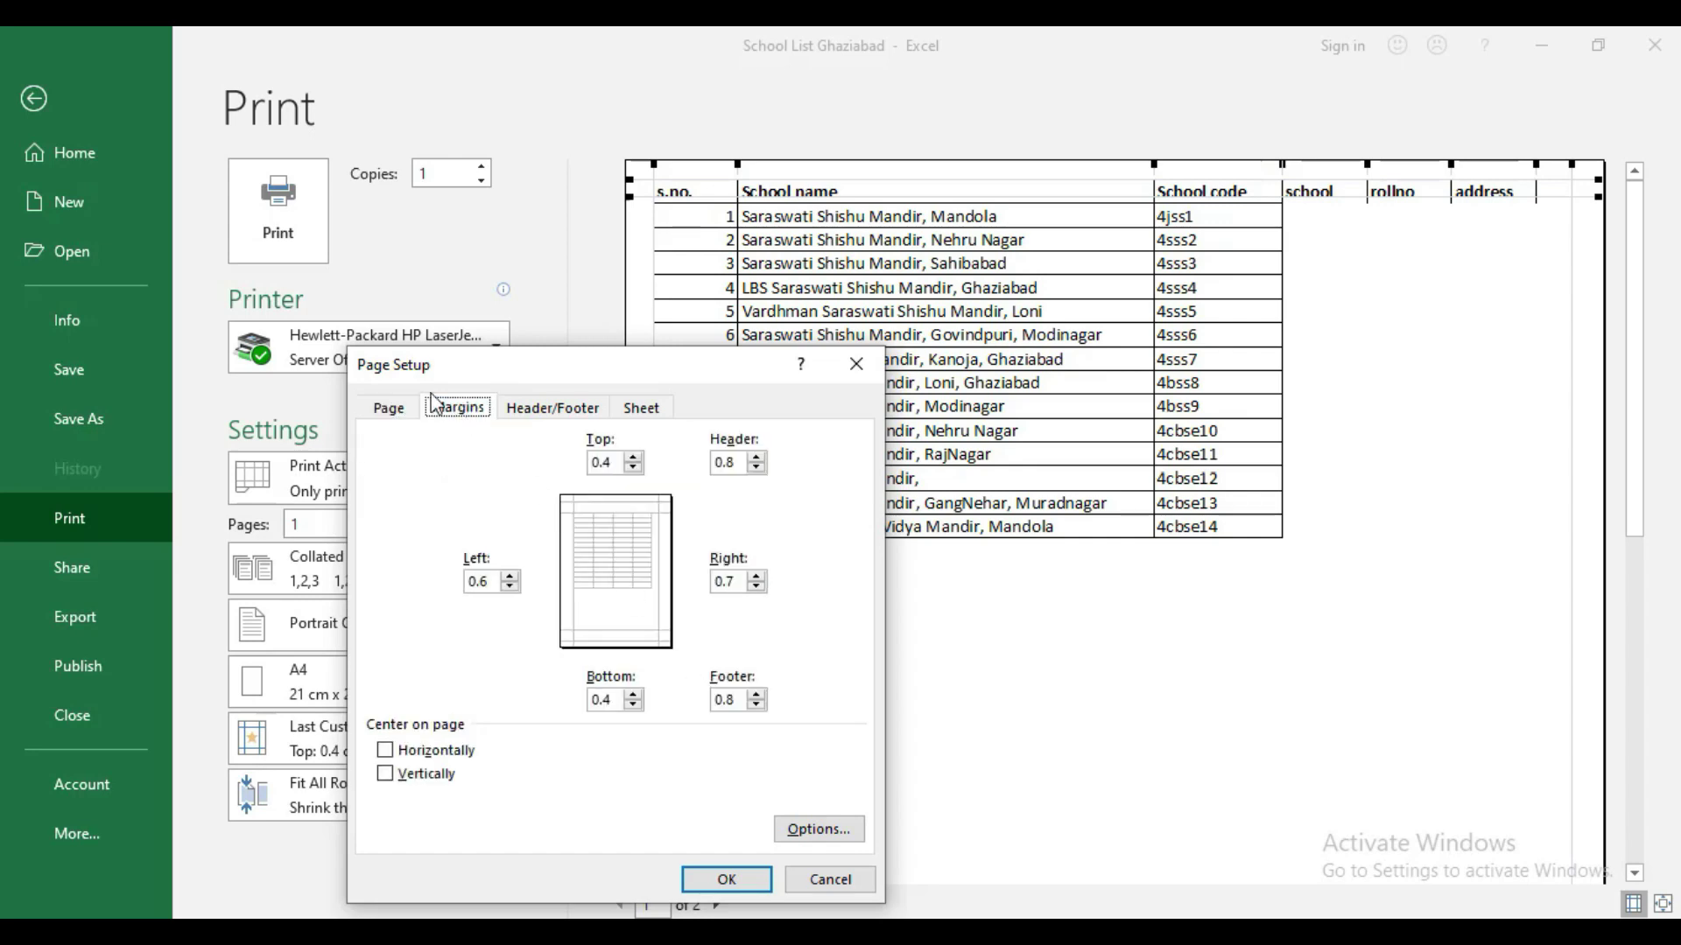
{"action": "left_click", "coordinate": [378, 406]}
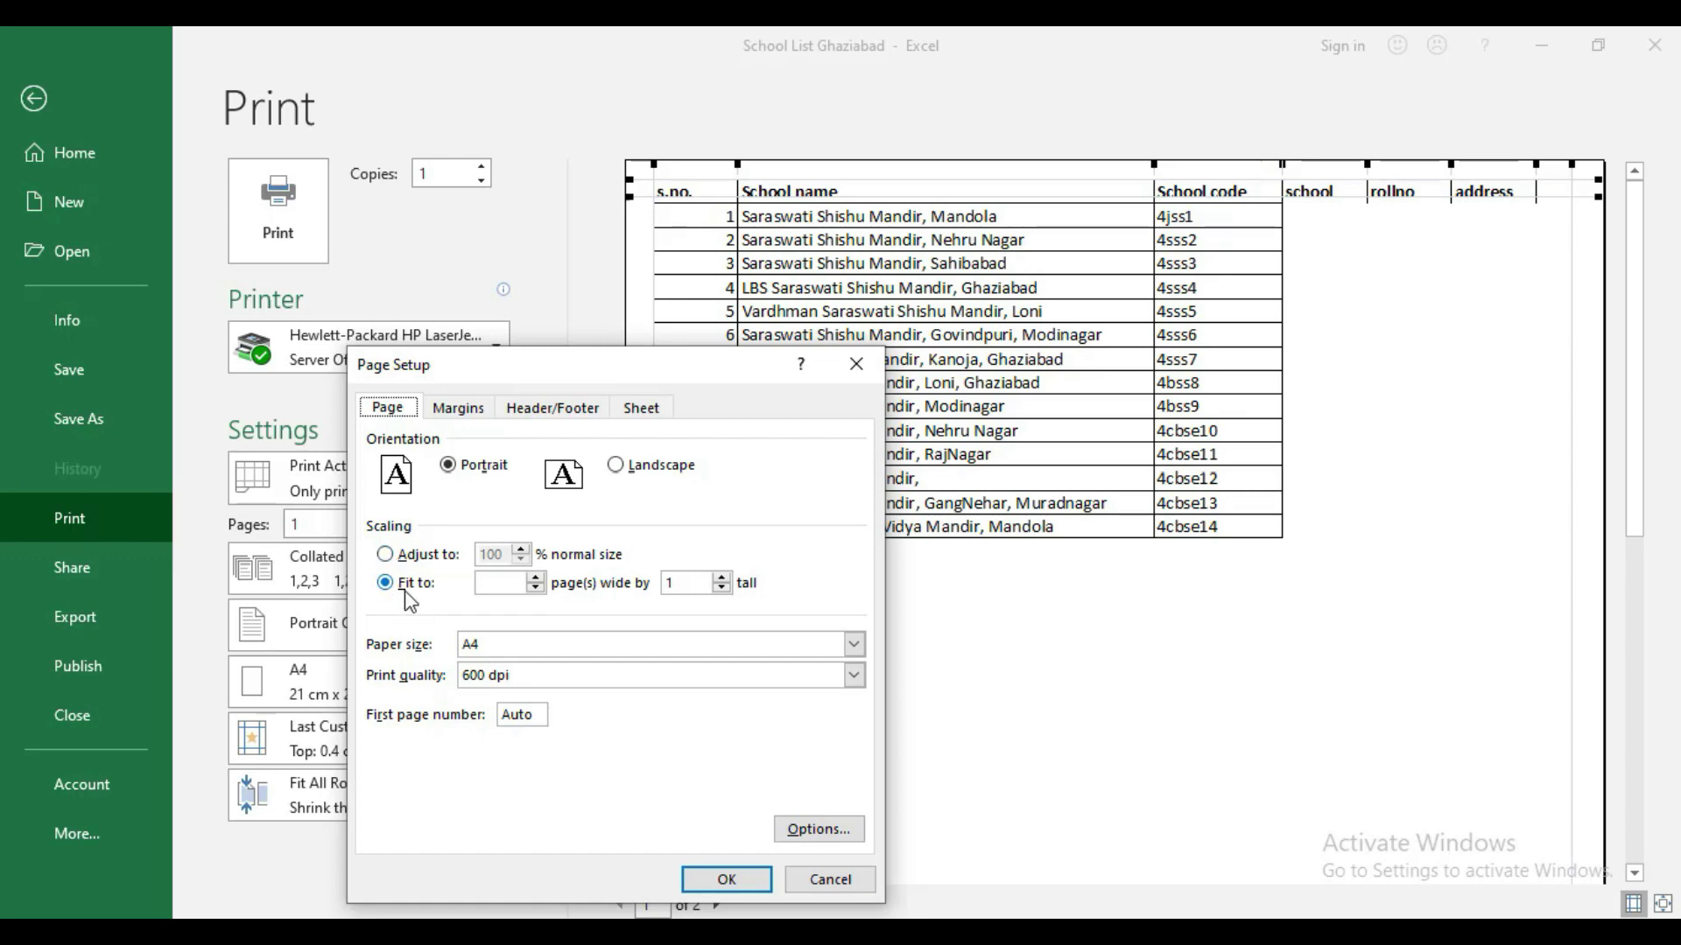
{"action": "left_click", "coordinate": [505, 582]}
{"action": "left_click", "coordinate": [695, 580]}
{"action": "left_click", "coordinate": [388, 558]}
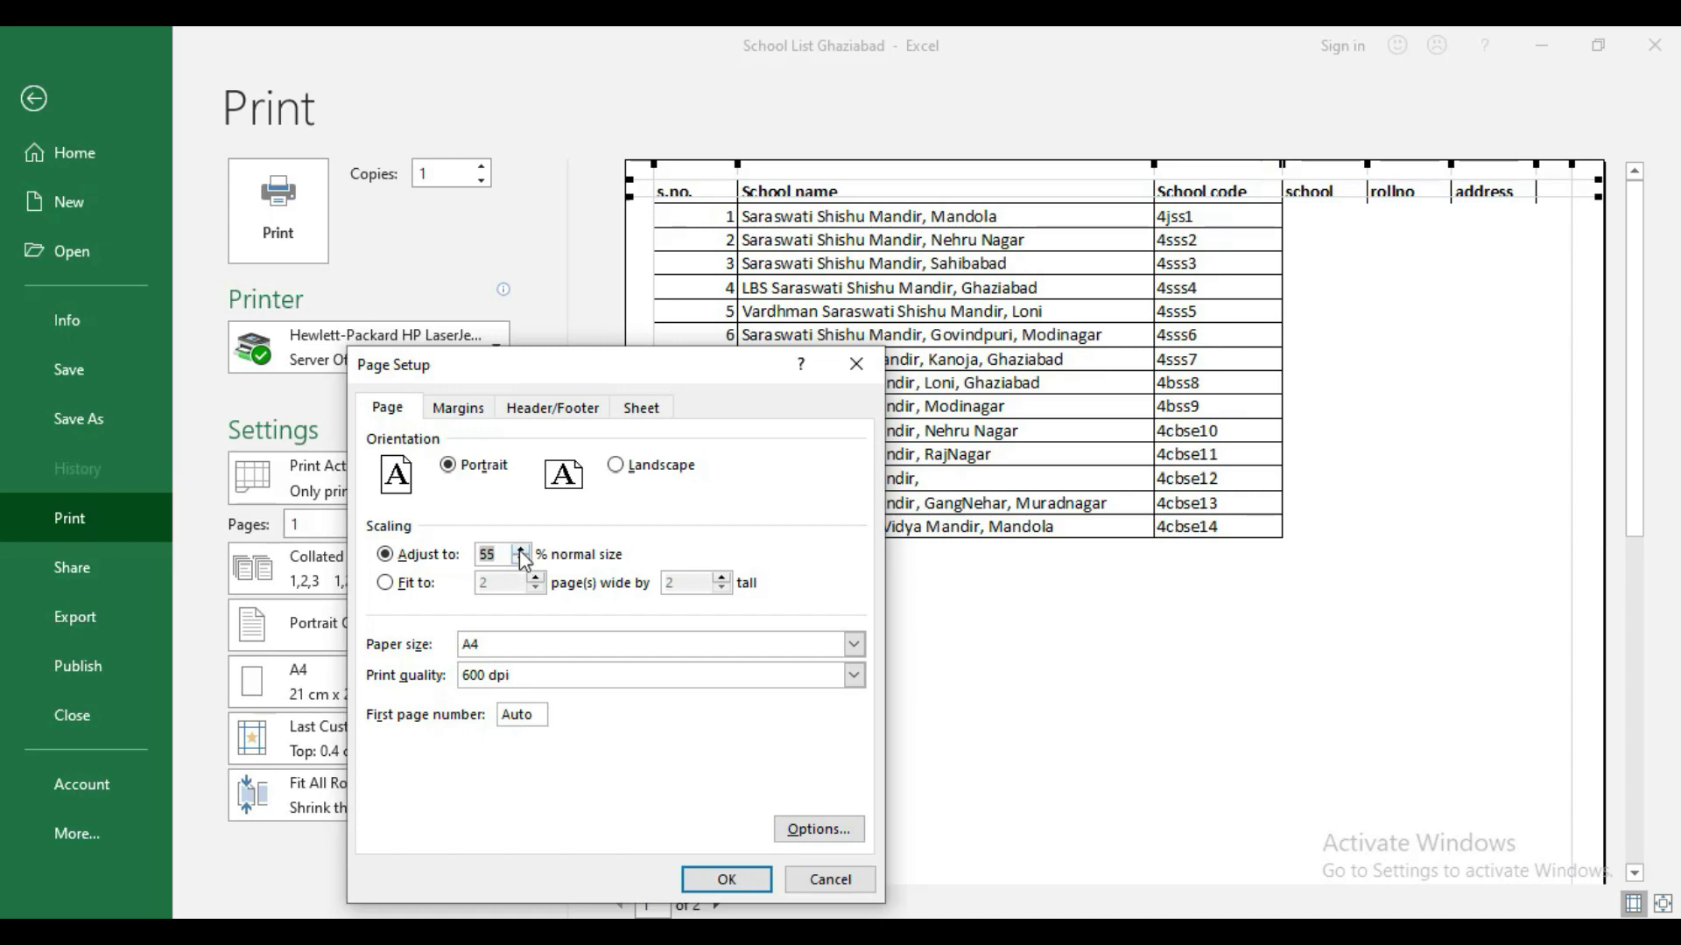
{"action": "left_click", "coordinate": [523, 556]}
{"action": "left_click", "coordinate": [523, 551]}
{"action": "left_click", "coordinate": [524, 552]}
{"action": "left_click", "coordinate": [523, 551]}
{"action": "left_click", "coordinate": [523, 553]}
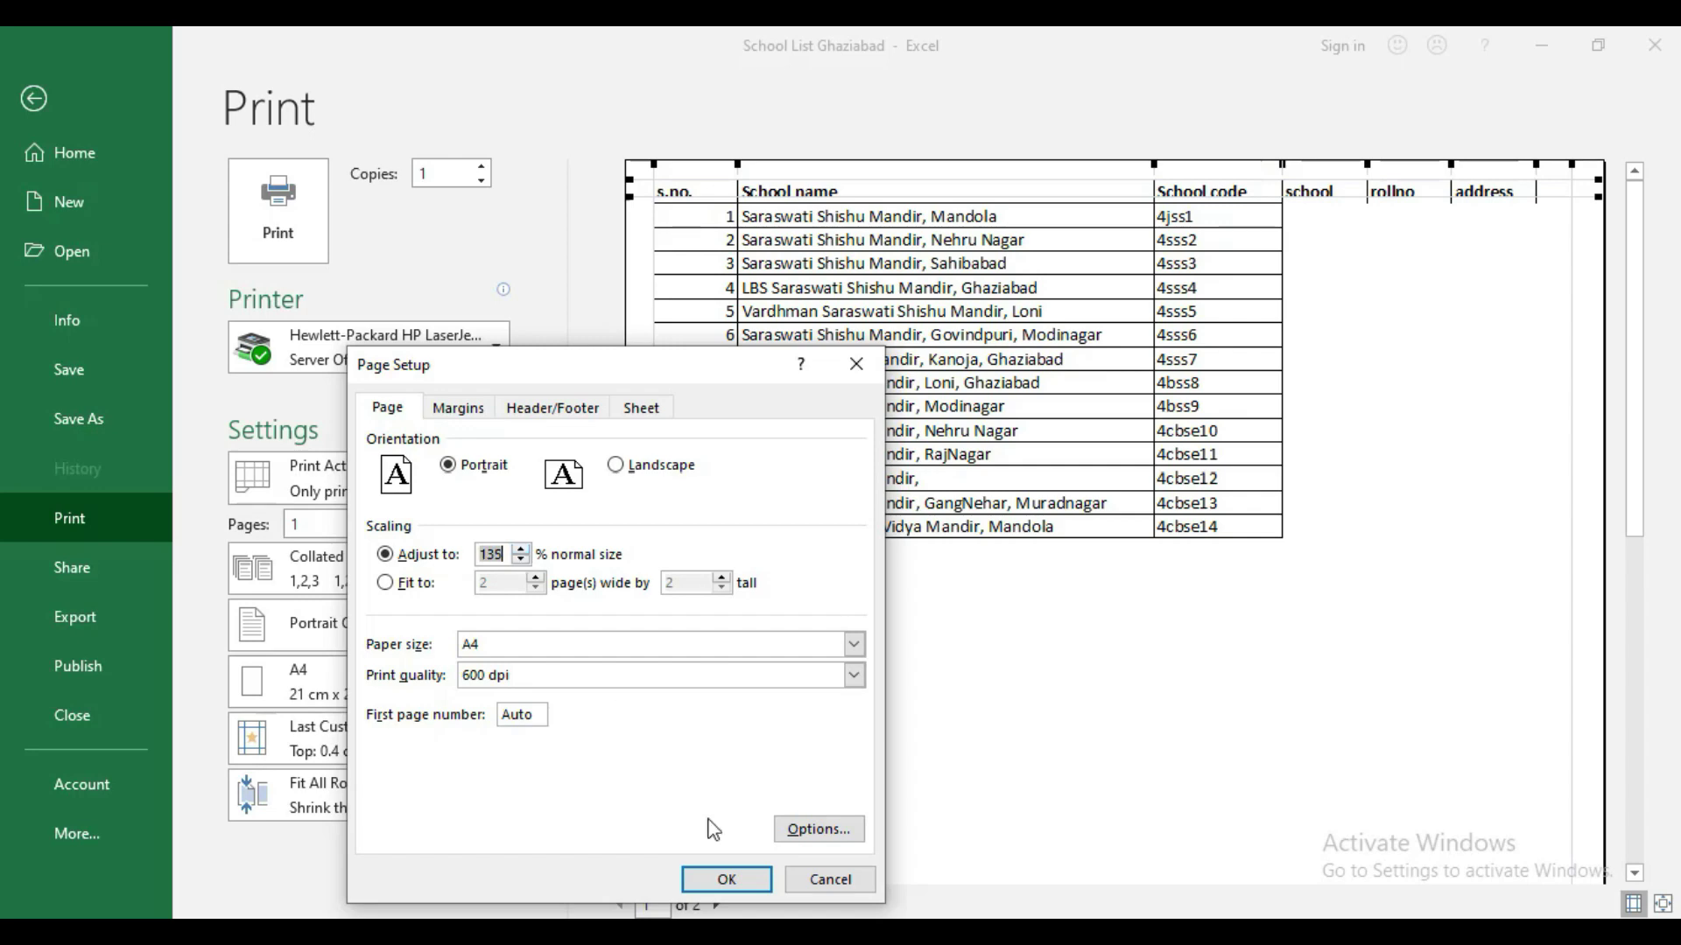
{"action": "left_click", "coordinate": [746, 878]}
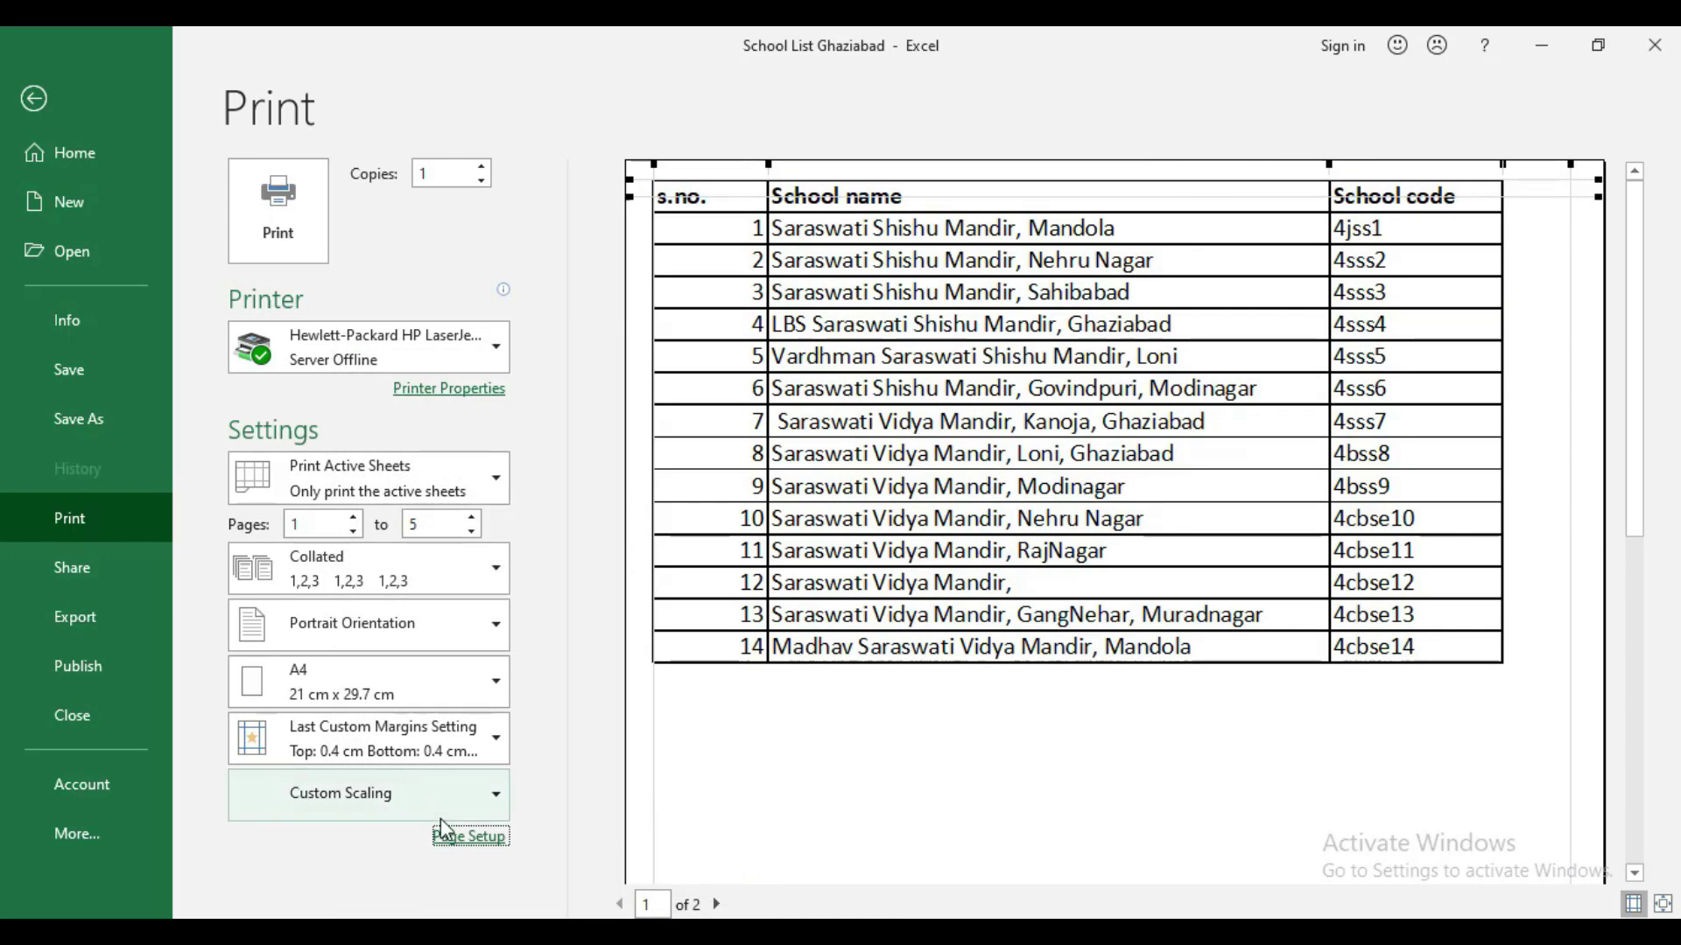
{"action": "left_click", "coordinate": [481, 845]}
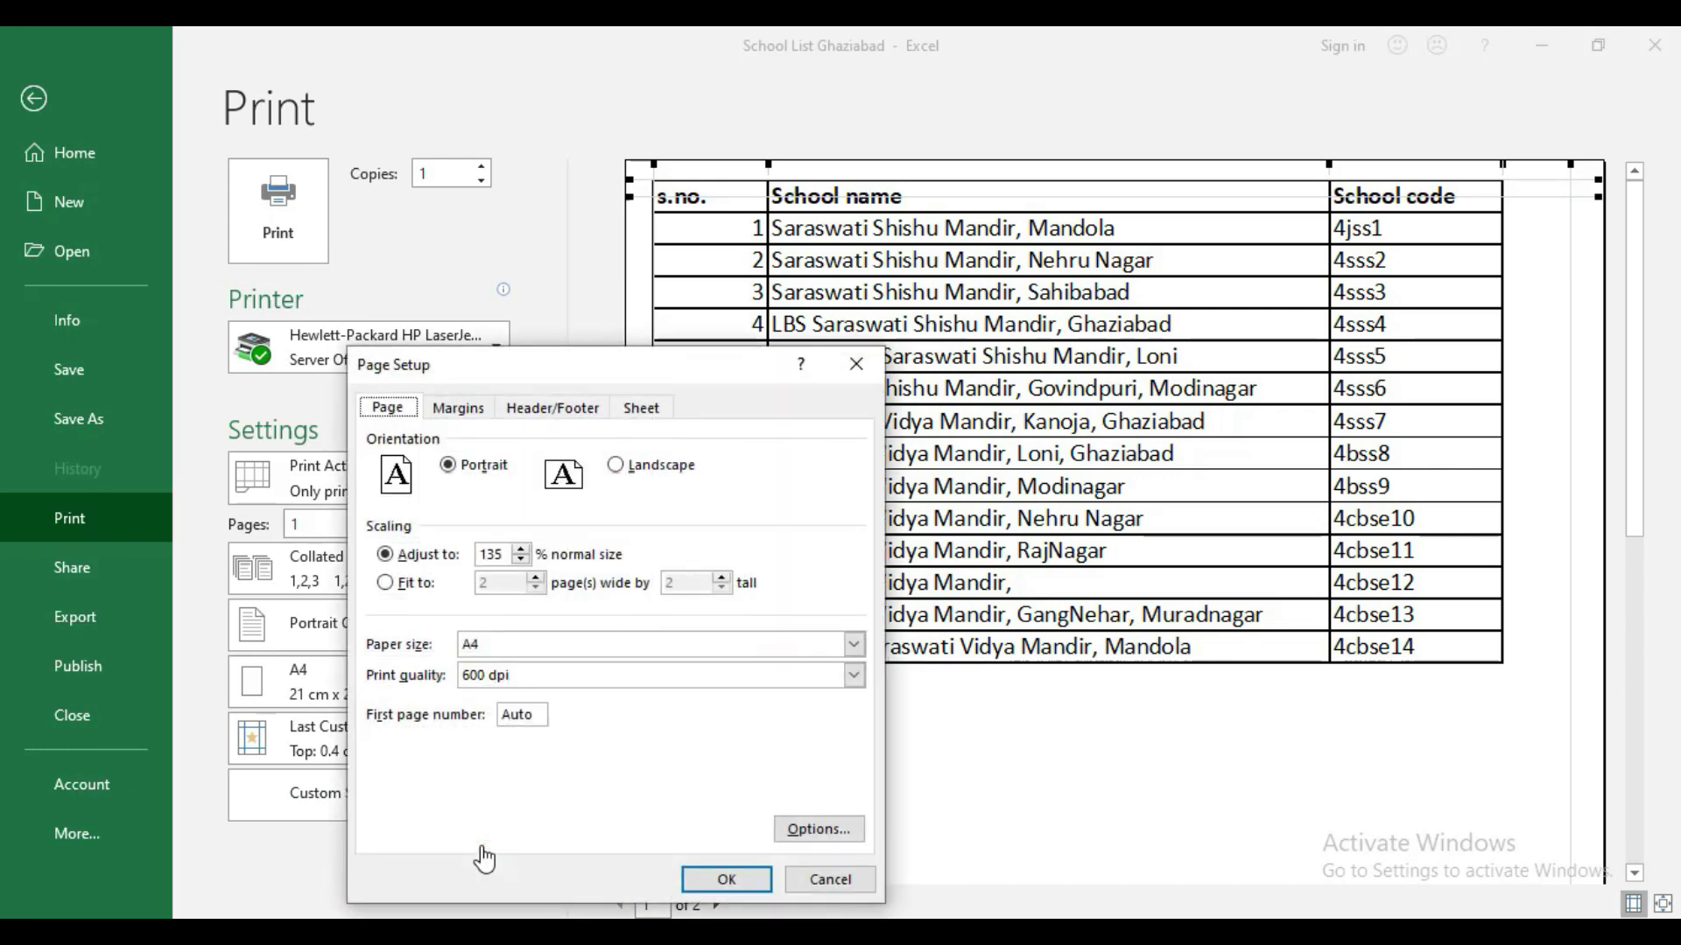
{"action": "left_click", "coordinate": [879, 364]}
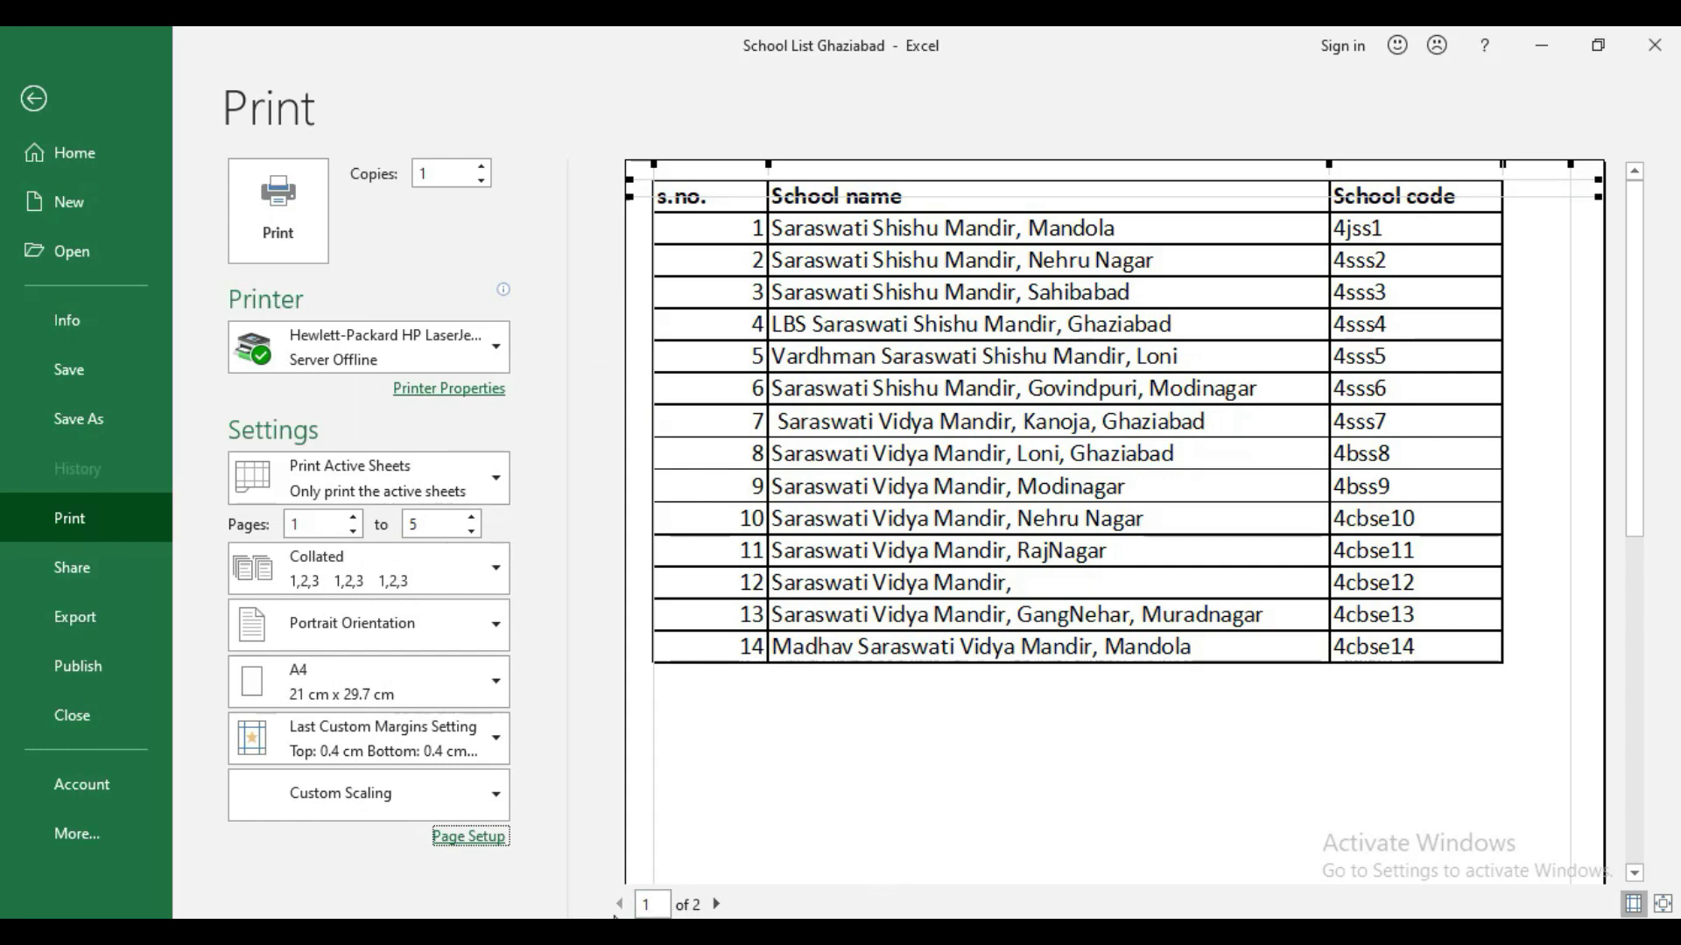
{"action": "left_click", "coordinate": [717, 905]}
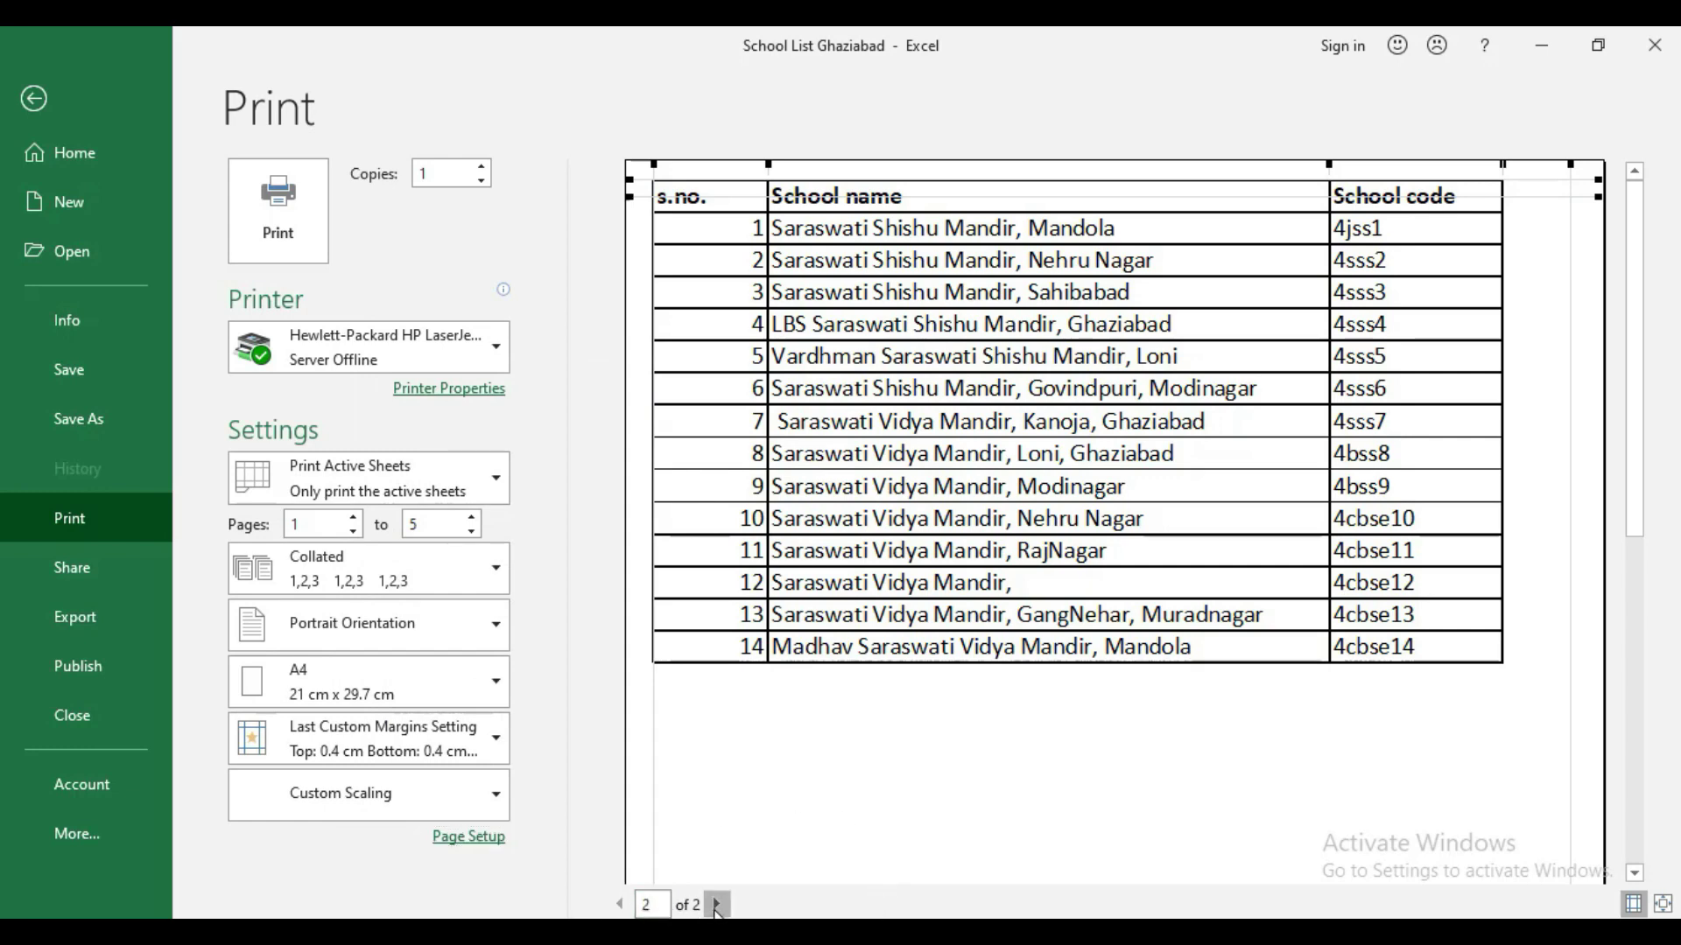
{"action": "left_click", "coordinate": [619, 905]}
{"action": "left_click", "coordinate": [718, 904]}
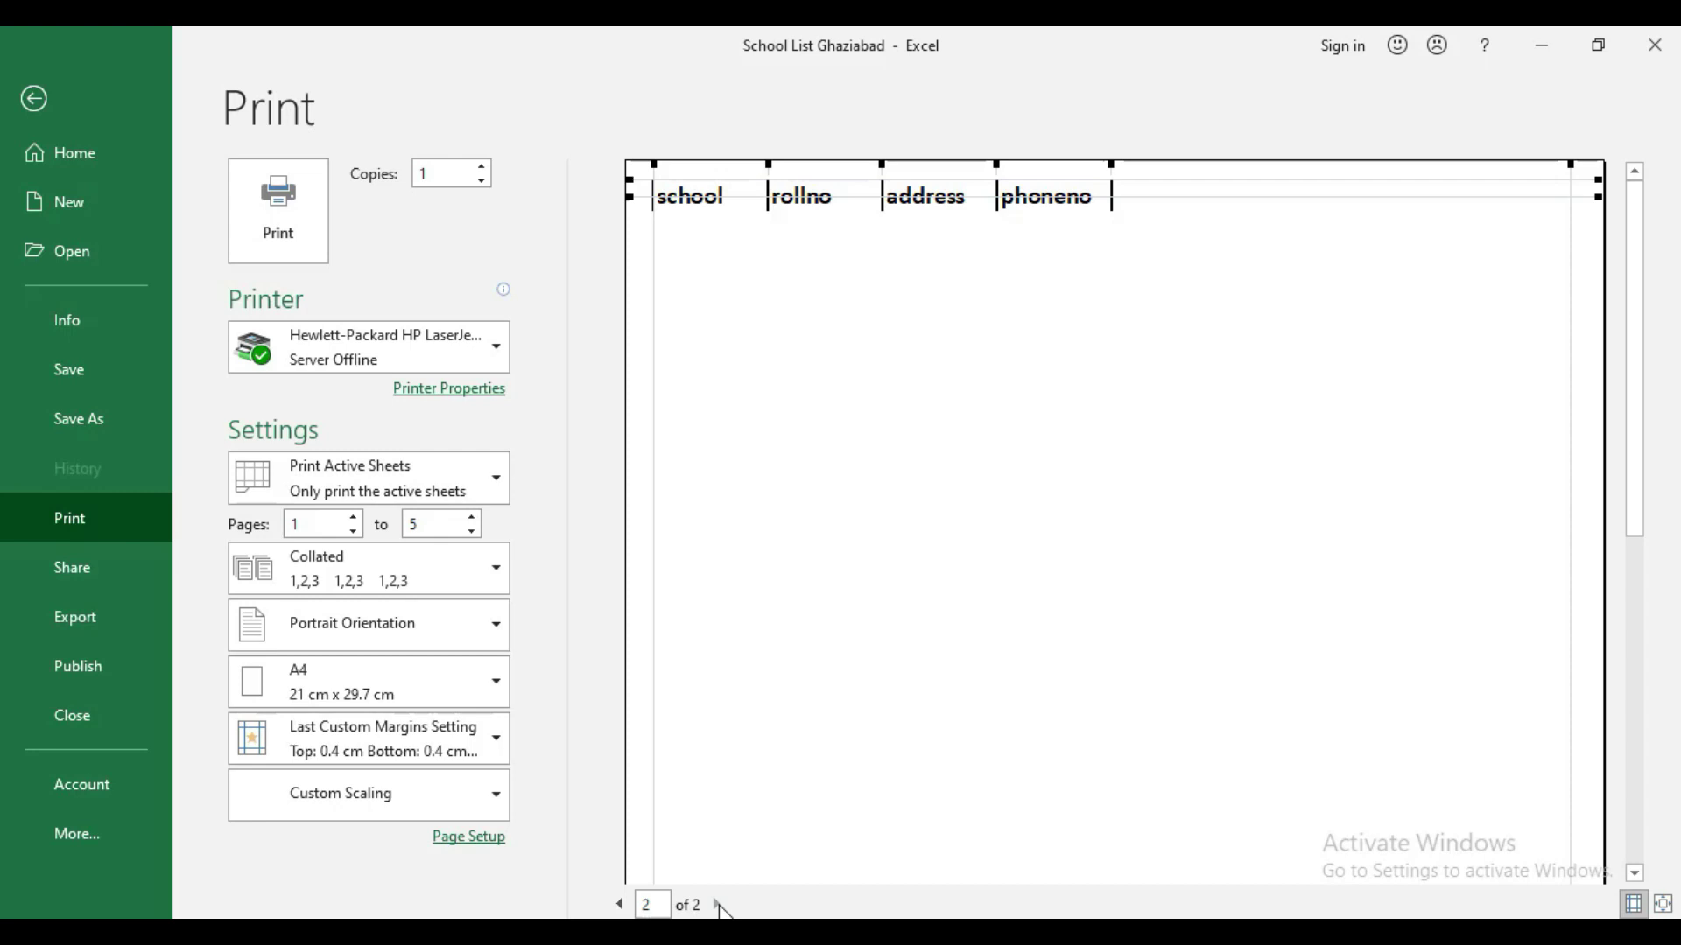
{"action": "left_click", "coordinate": [619, 905]}
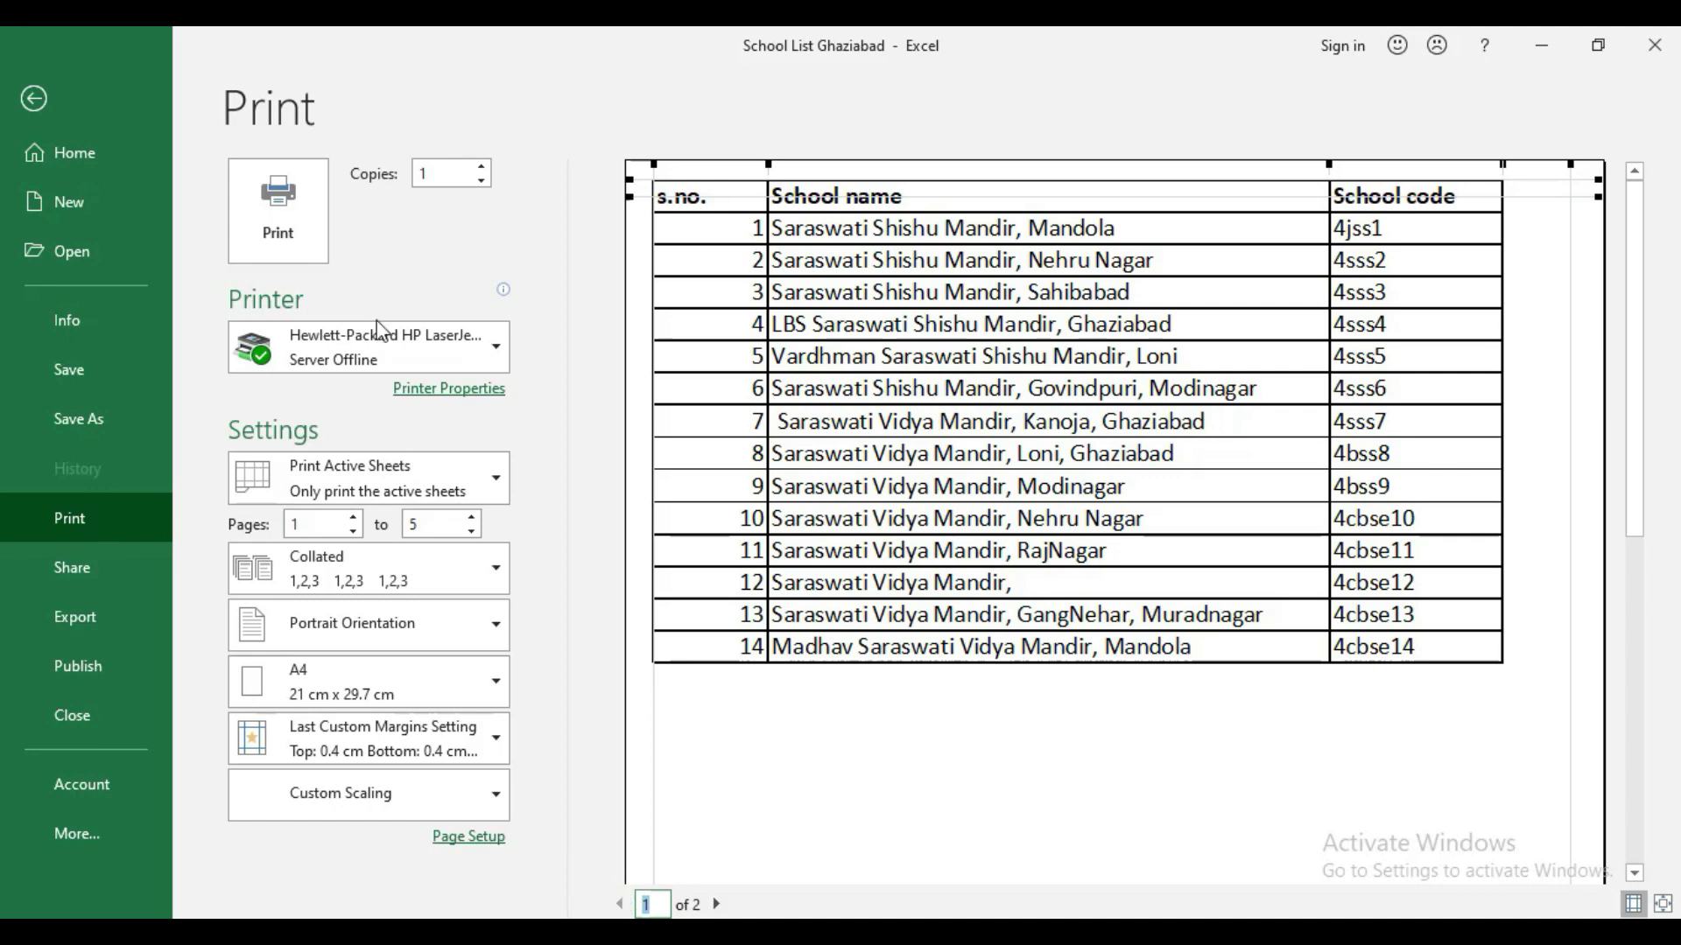
{"action": "left_click", "coordinate": [471, 349]}
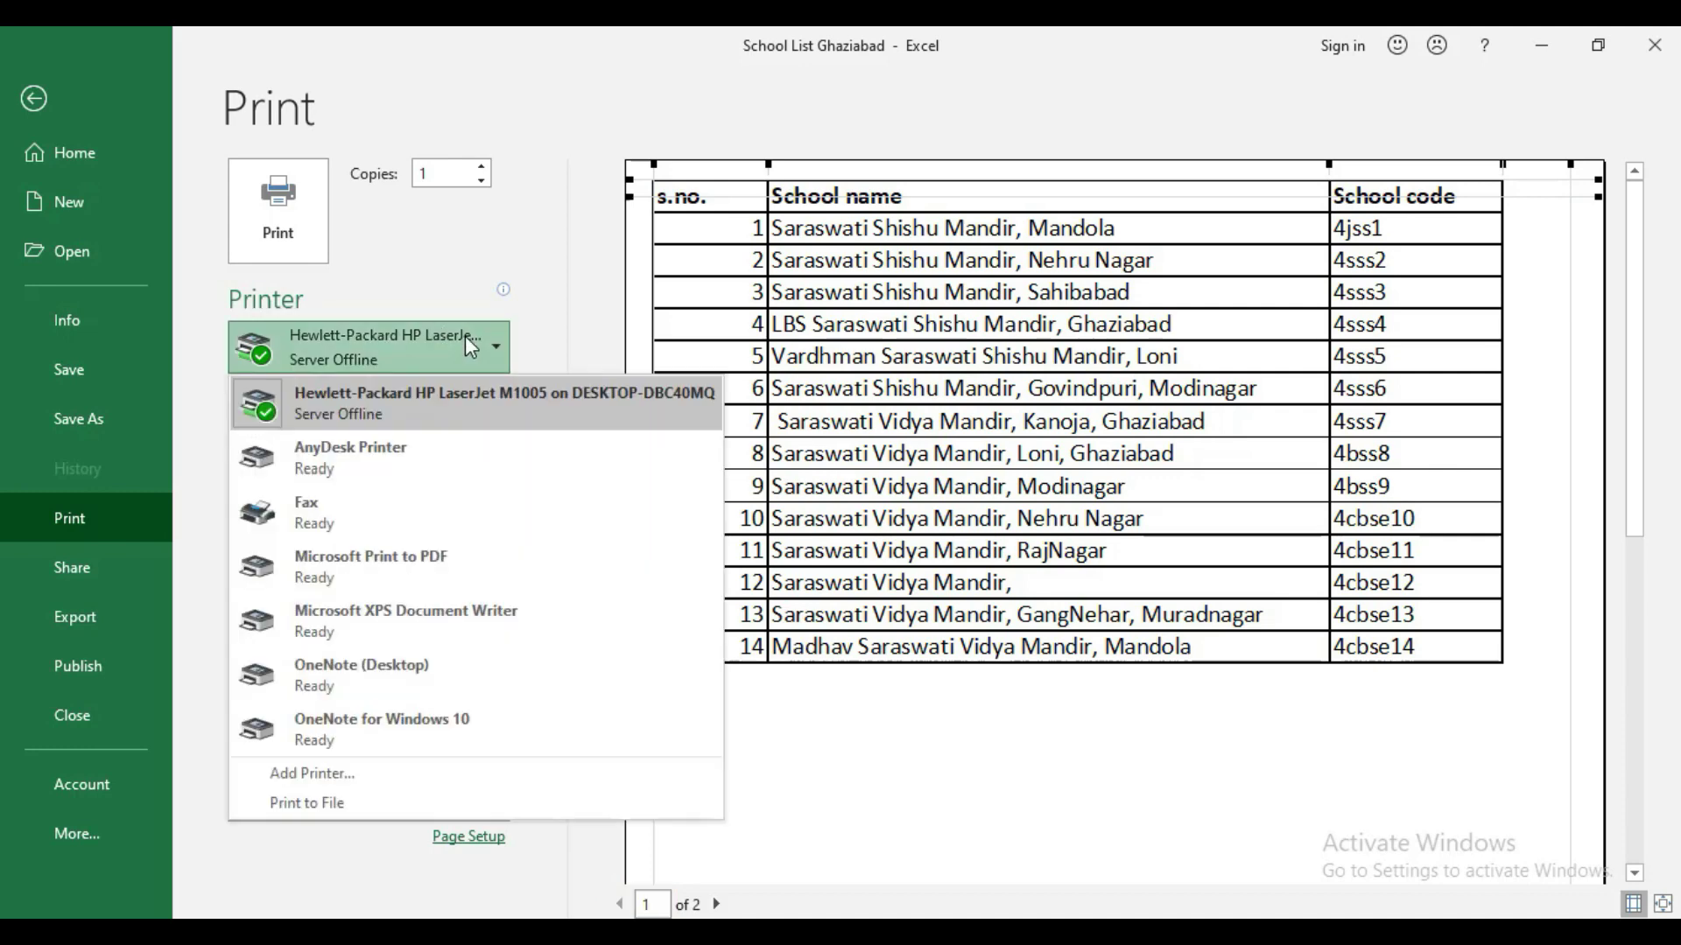
{"action": "left_click", "coordinate": [432, 404]}
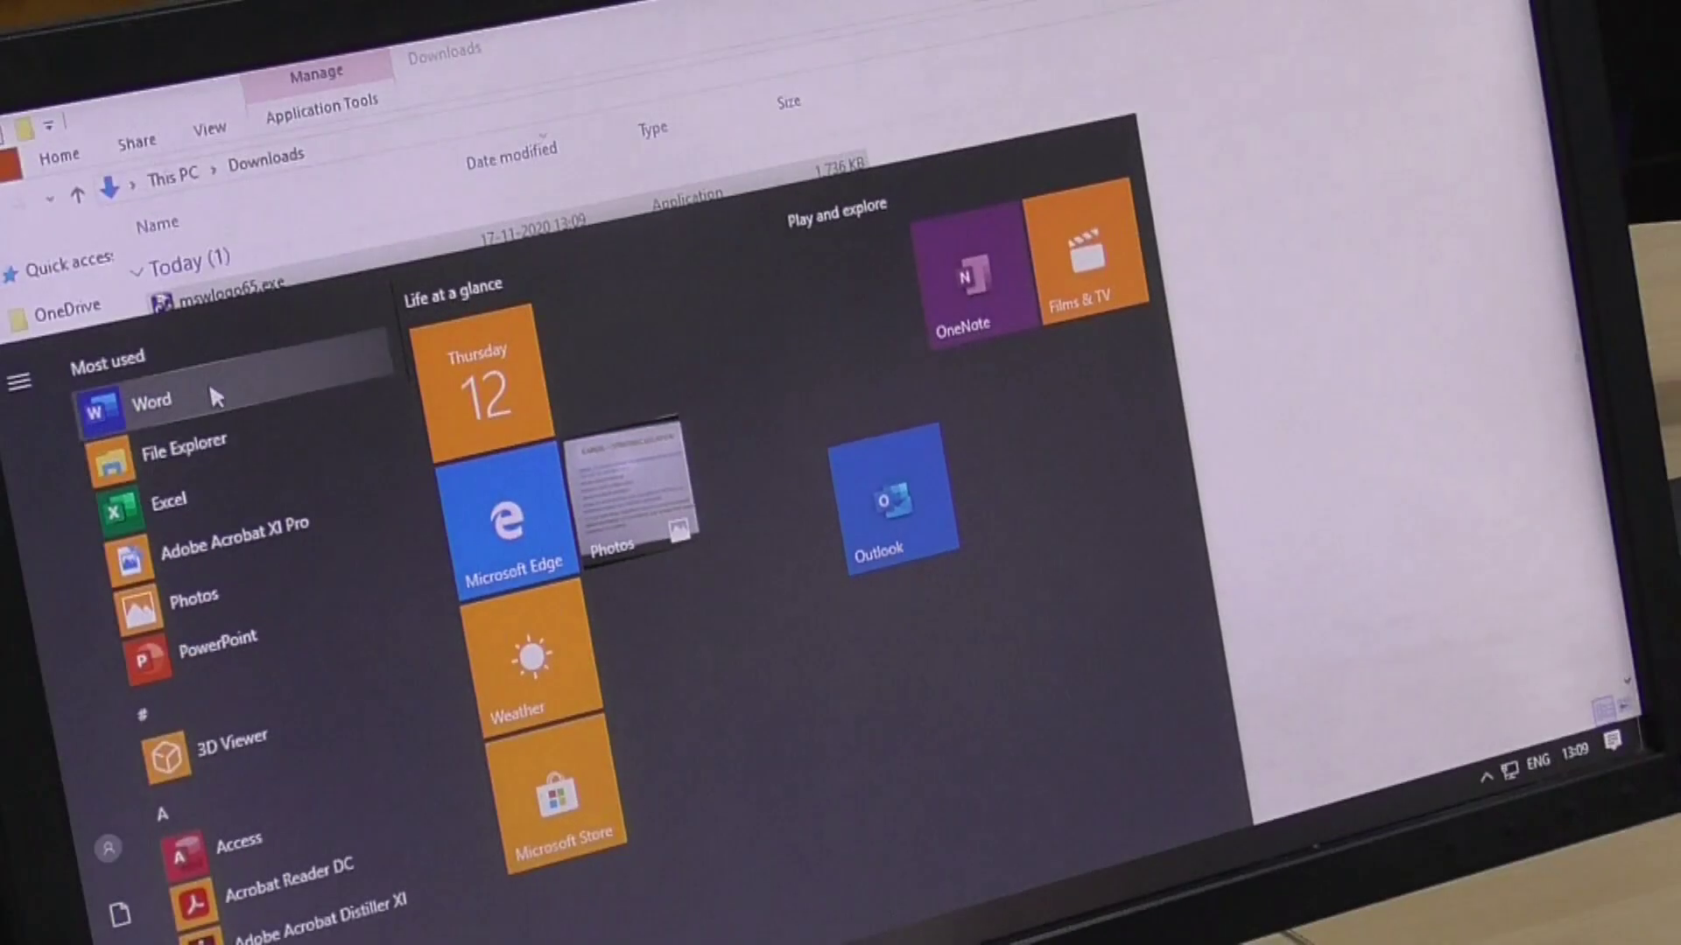
Step: Launch Word and open Lesson plan format.docx from the Recent list
{"action": "left_click", "coordinate": [311, 424]}
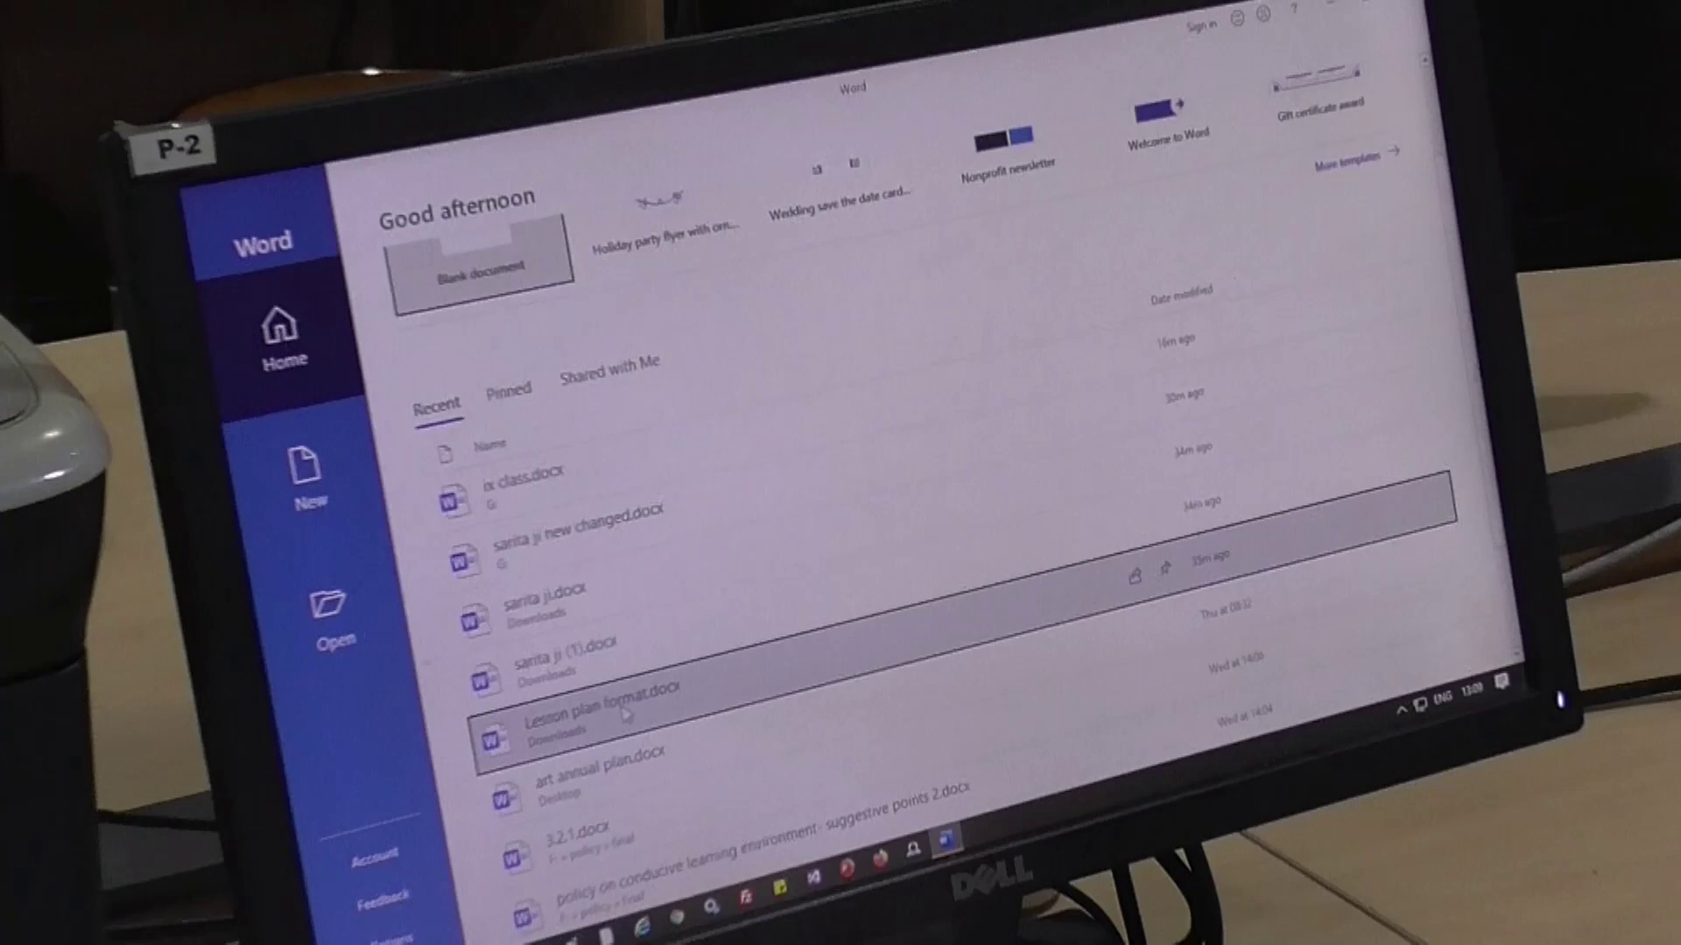
{"action": "left_click", "coordinate": [625, 714]}
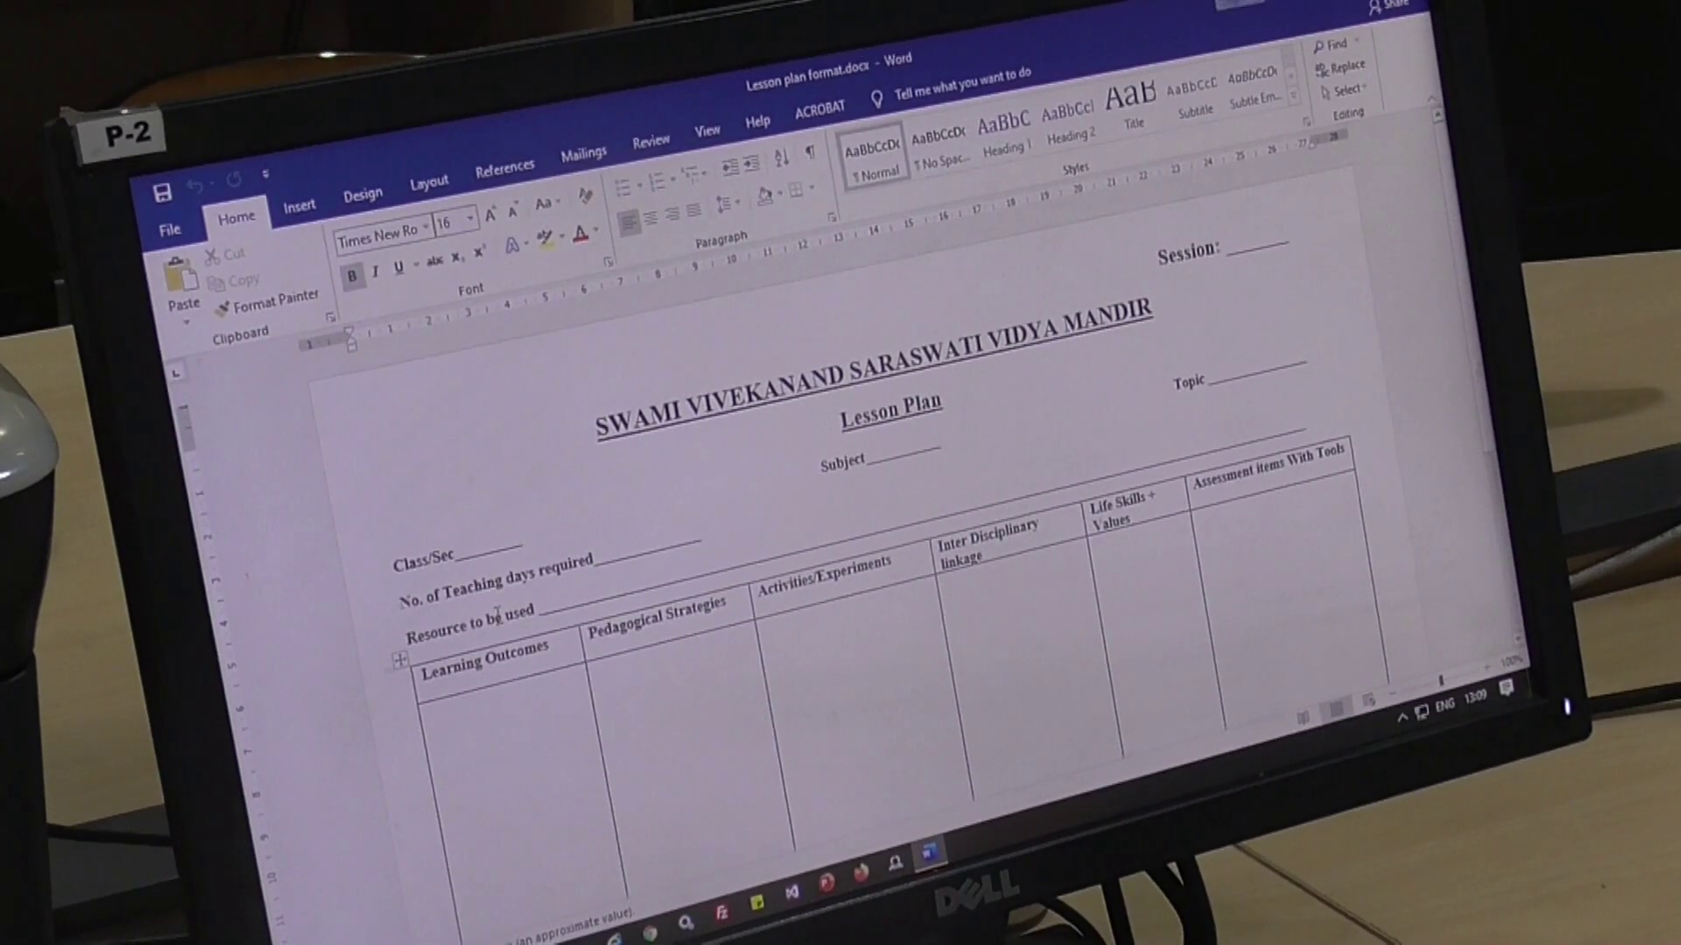
{"action": "scroll", "coordinate": [760, 666], "scroll_direction": "down", "scroll_amount": 3}
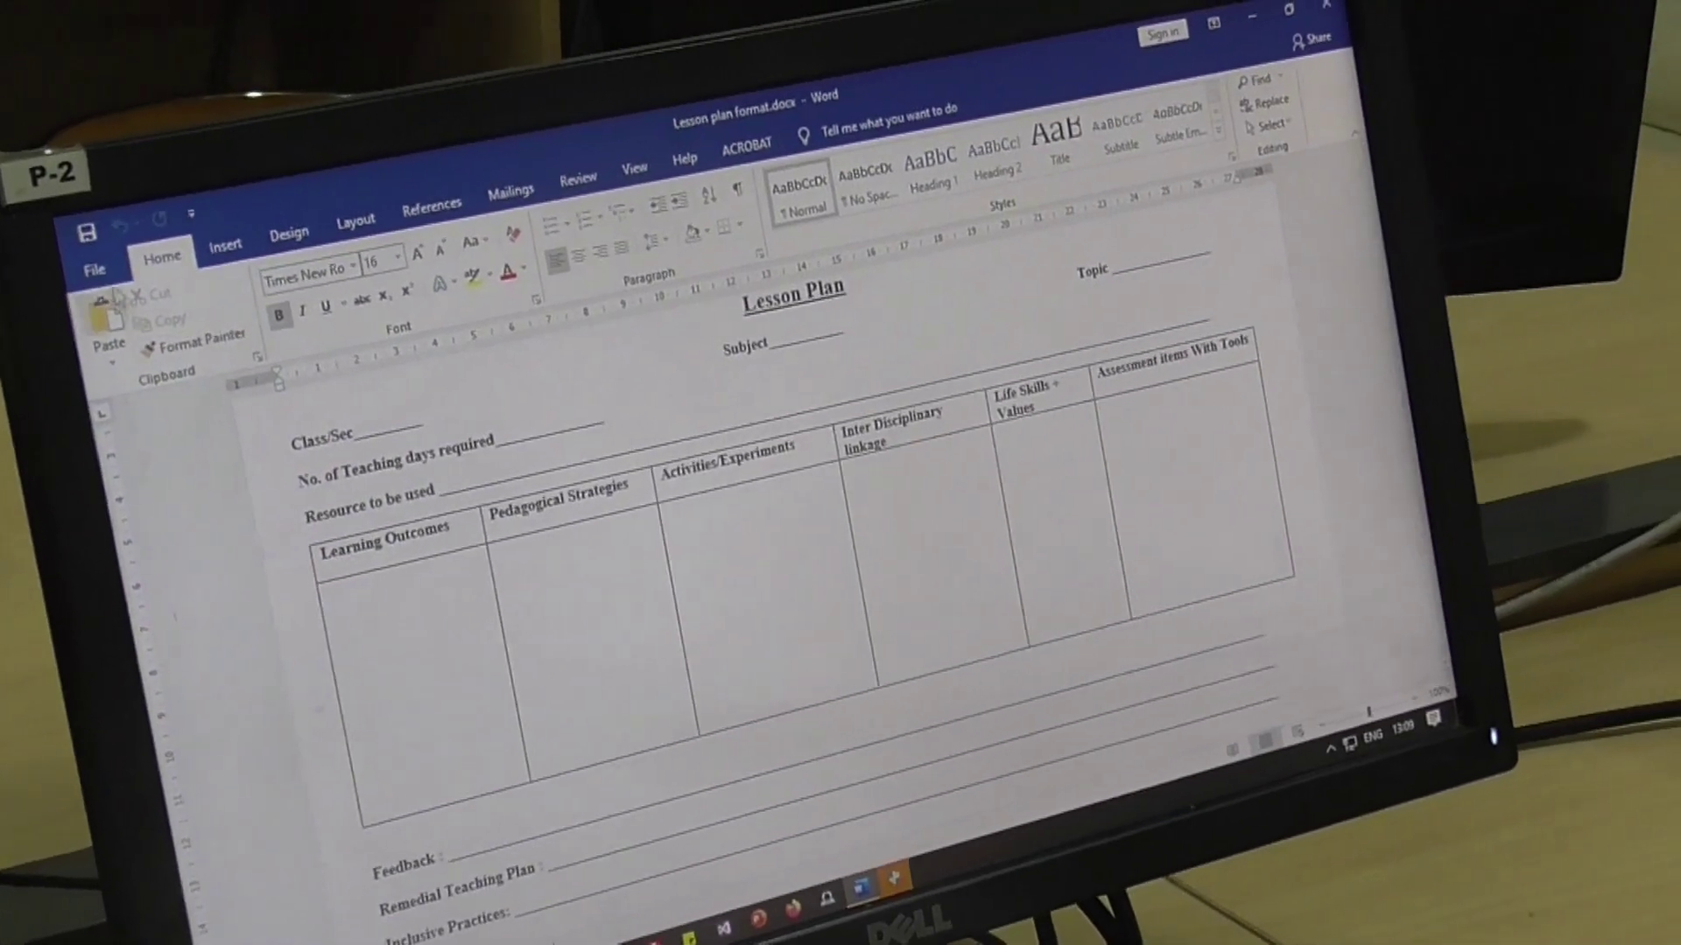
Step: Print the Lesson plan format document from Word's Print page to the HP LaserJet
{"action": "left_click", "coordinate": [116, 263]}
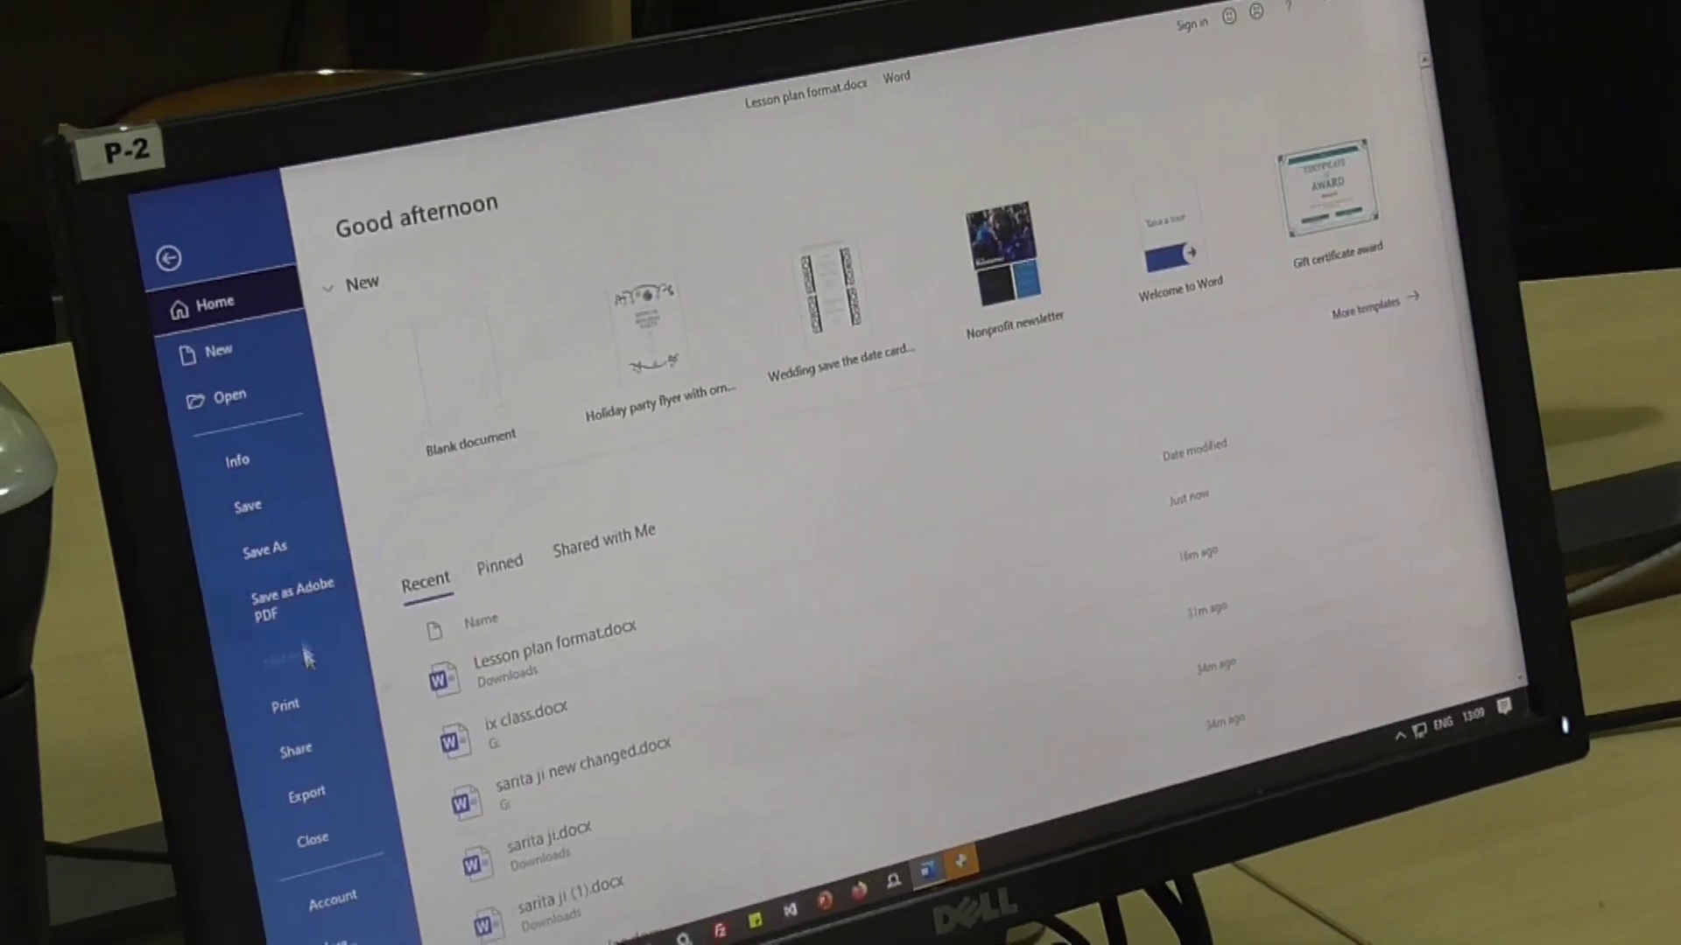
{"action": "left_click", "coordinate": [408, 674]}
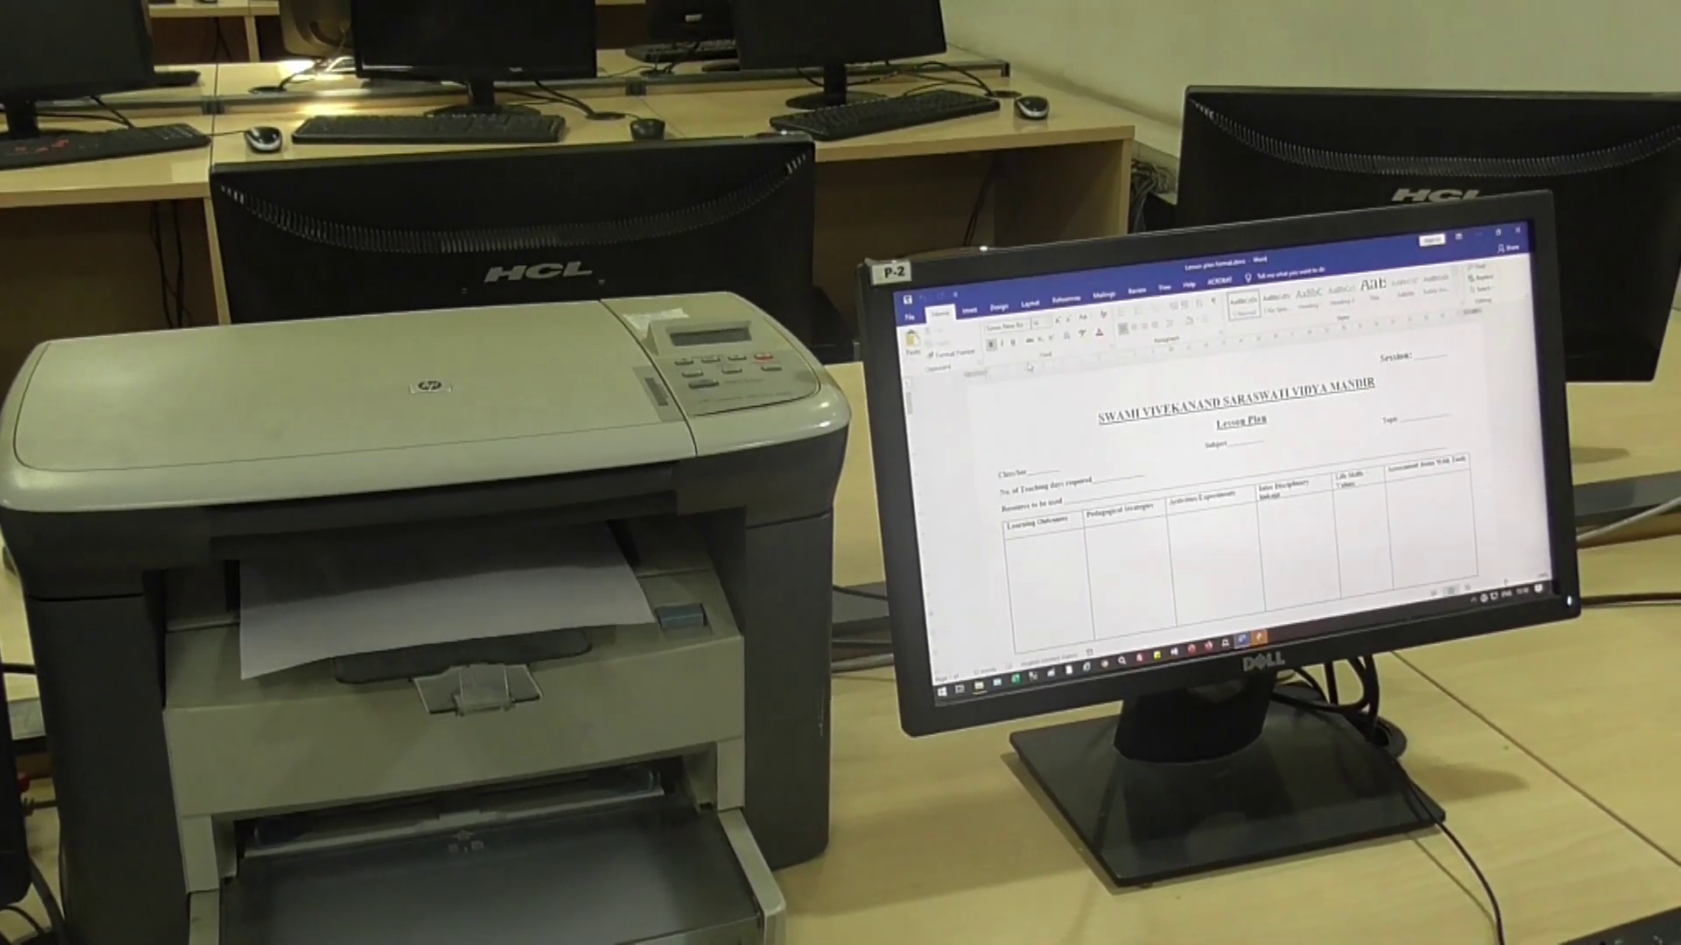
{"action": "scroll", "coordinate": [1146, 524], "scroll_direction": "down", "scroll_amount": 3}
{"action": "scroll", "coordinate": [1146, 523], "scroll_direction": "down", "scroll_amount": 2}
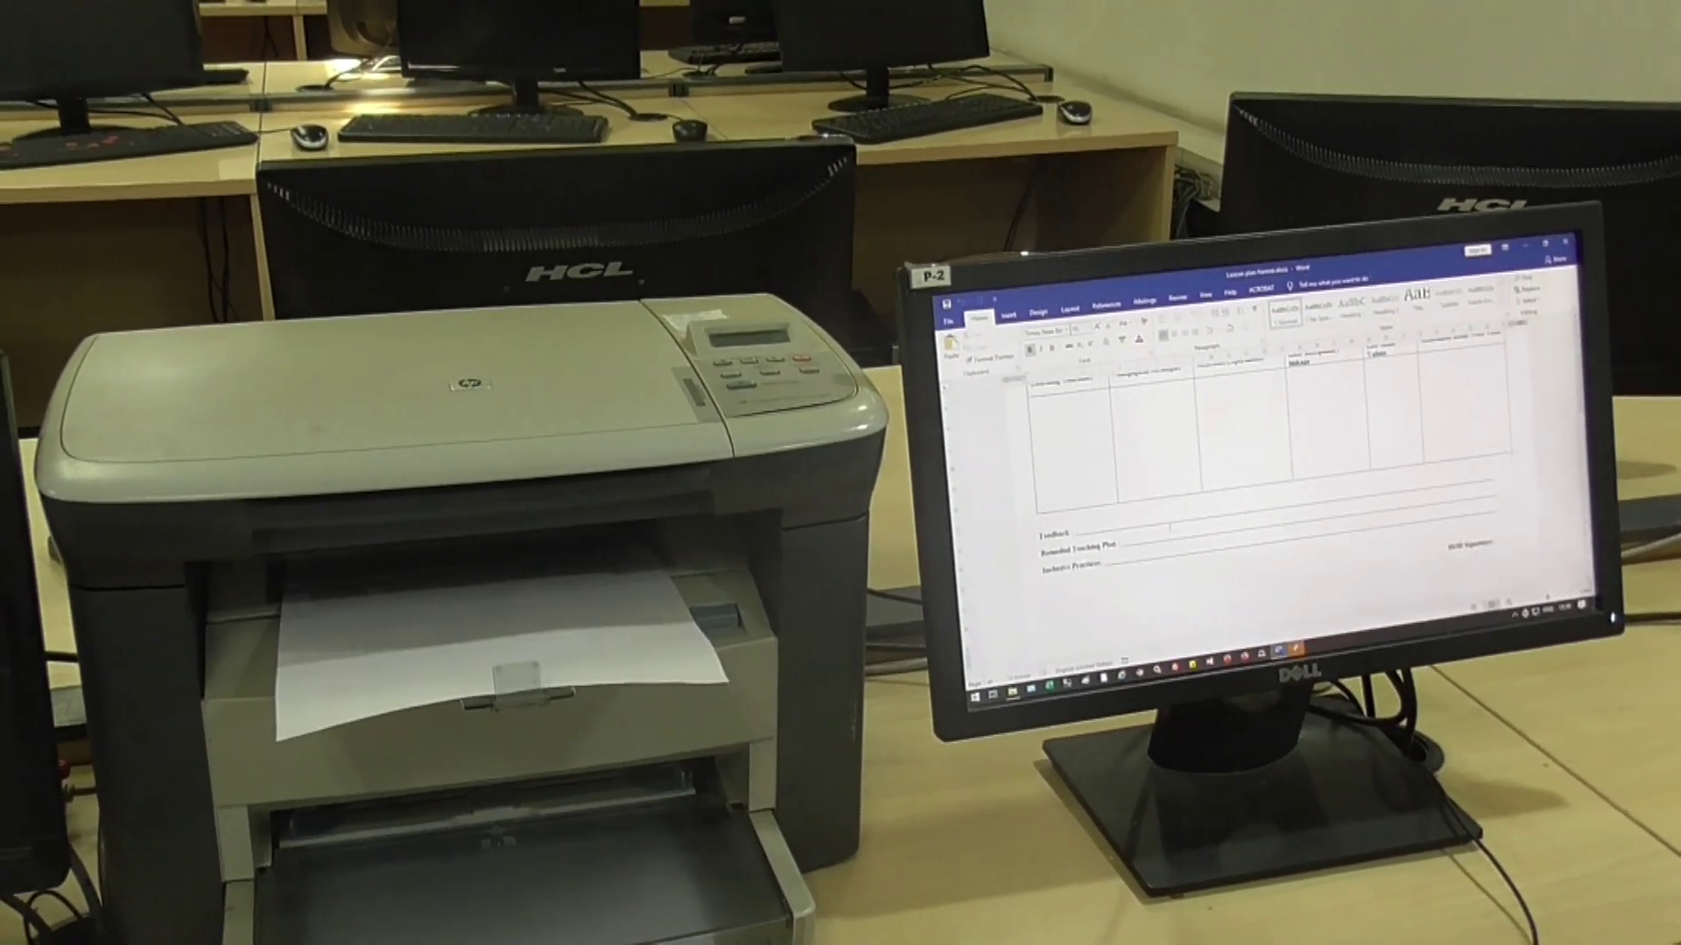